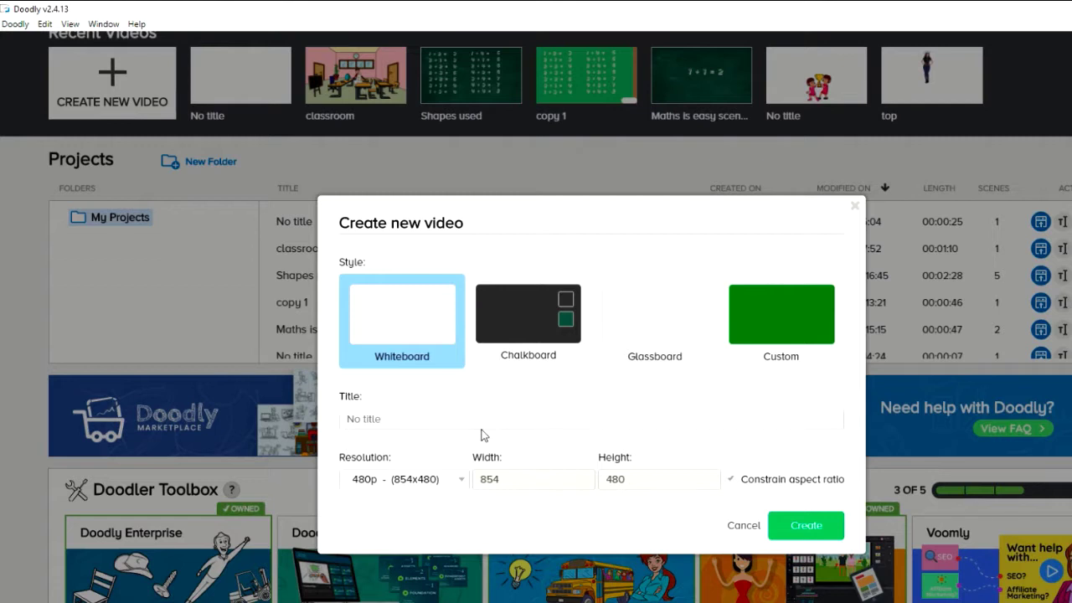
Title the new video "Custom board" and set its resolution to 1080p (1920x1080)
{"action": "type", "text": "Custom board"}
{"action": "left_click", "coordinate": [467, 484]}
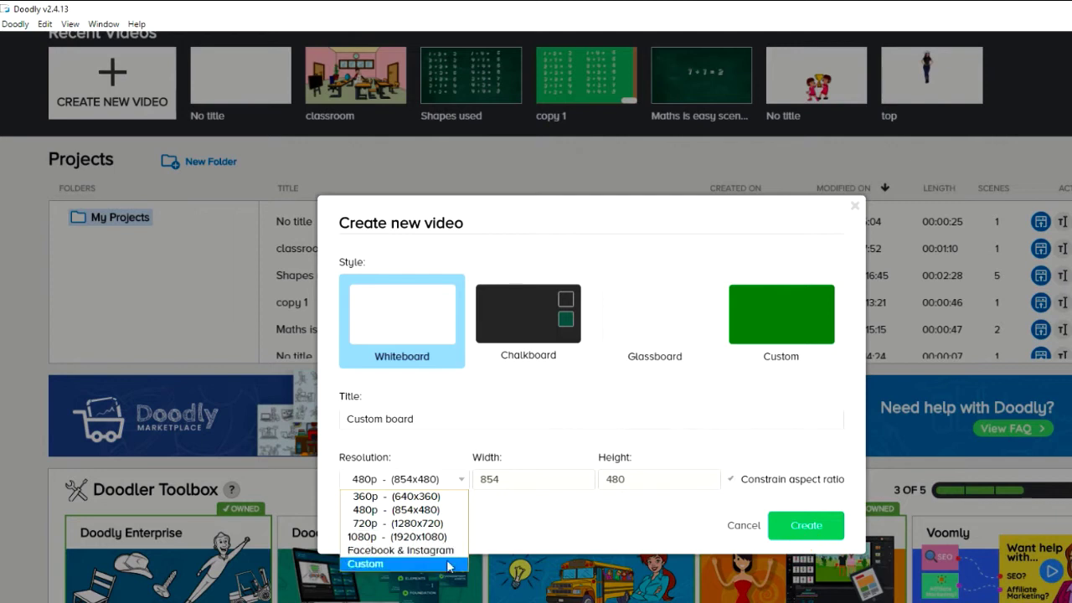
{"action": "left_click", "coordinate": [450, 564]}
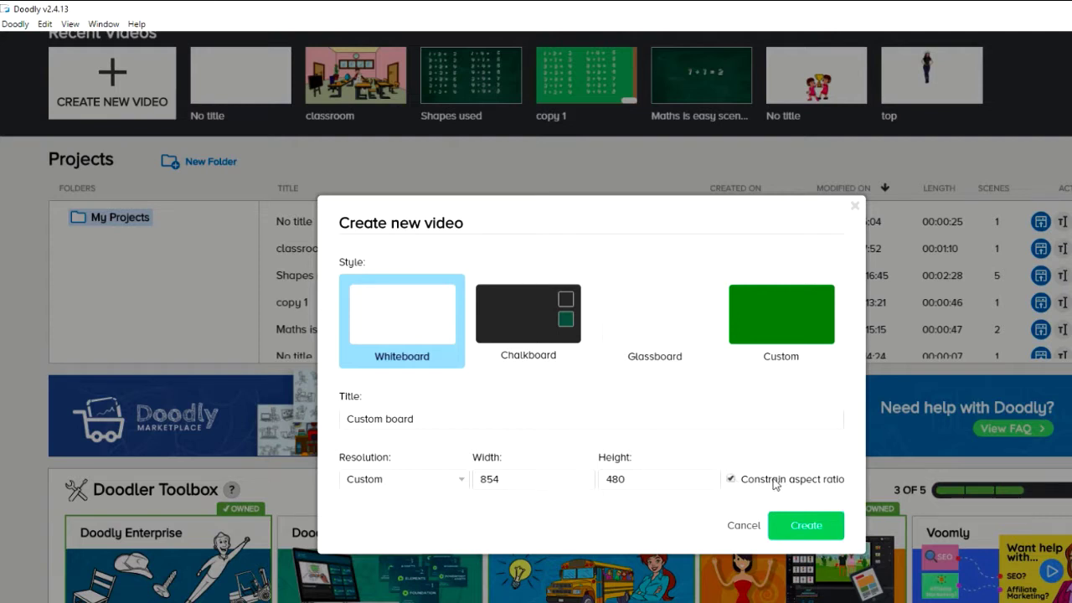
{"action": "left_click", "coordinate": [731, 481]}
{"action": "left_click", "coordinate": [462, 482]}
{"action": "left_click", "coordinate": [441, 538]}
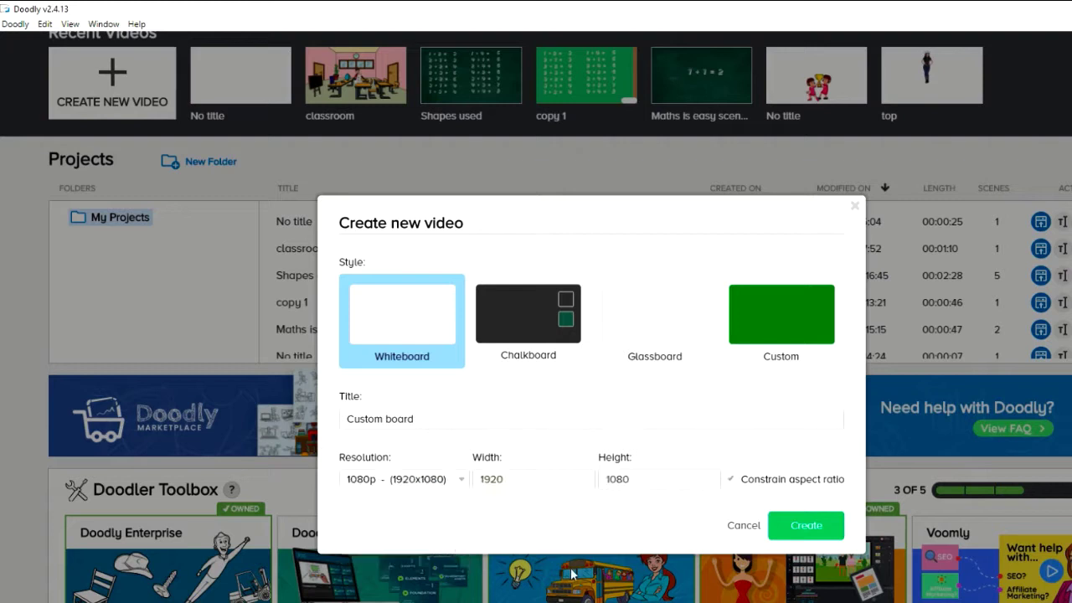
Choose the Custom board style with Marker as the drawing tool and create the video
{"action": "left_click", "coordinate": [799, 335]}
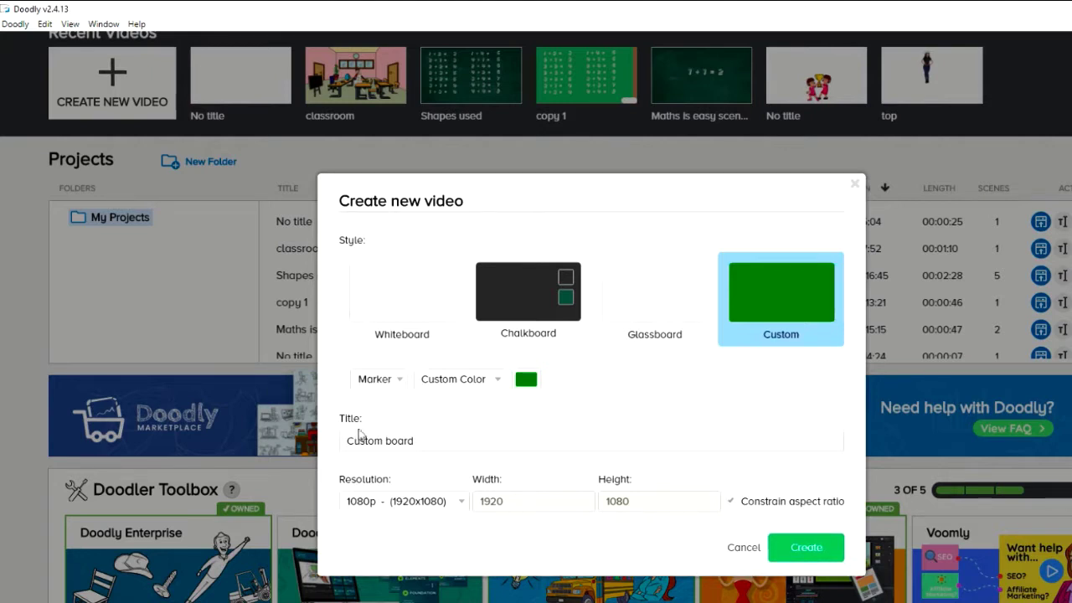
{"action": "left_click", "coordinate": [397, 382]}
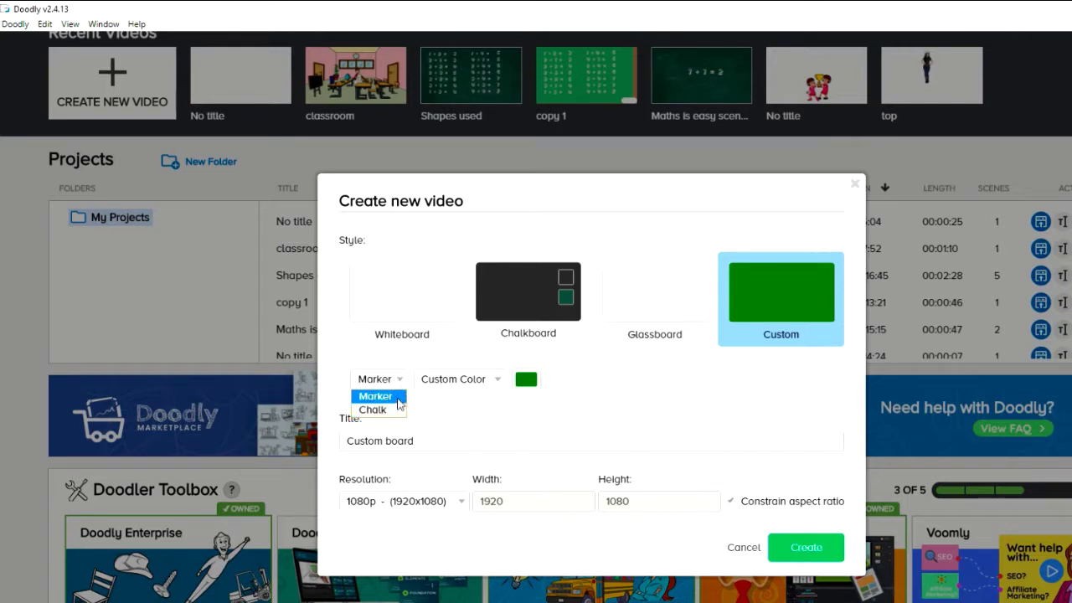
{"action": "left_click", "coordinate": [398, 398]}
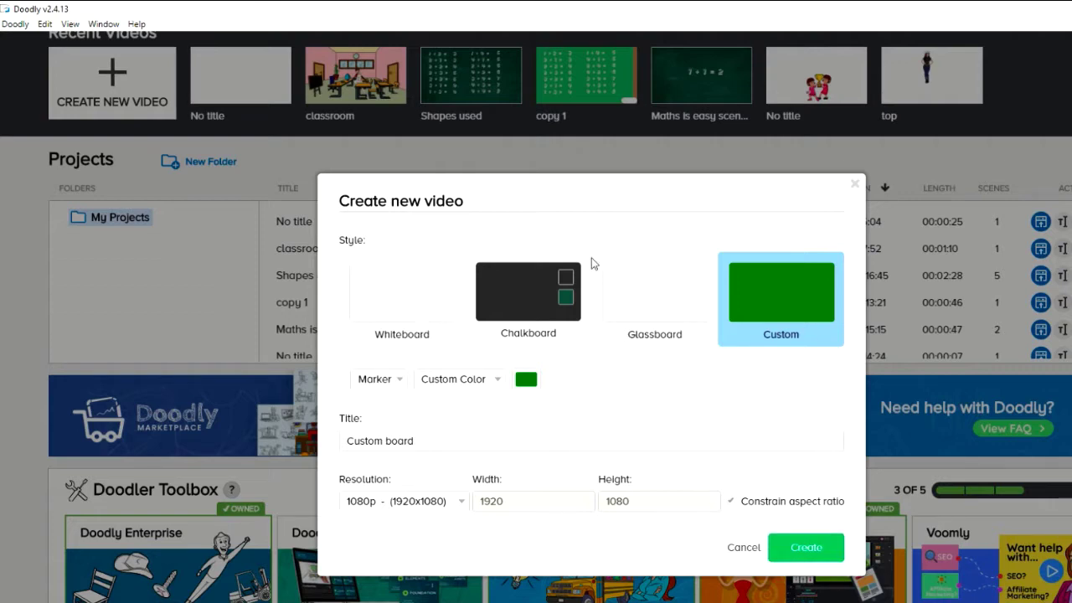
{"action": "left_click", "coordinate": [825, 555]}
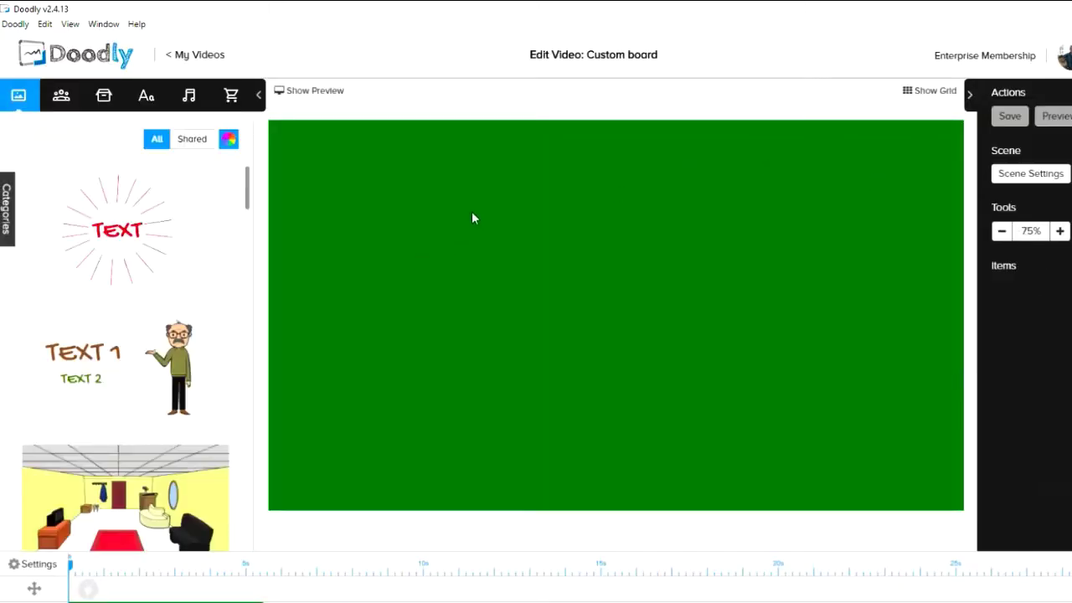
Stop the scene from using the video's board and hand style, and view the custom background colour choices
{"action": "left_click", "coordinate": [1031, 173]}
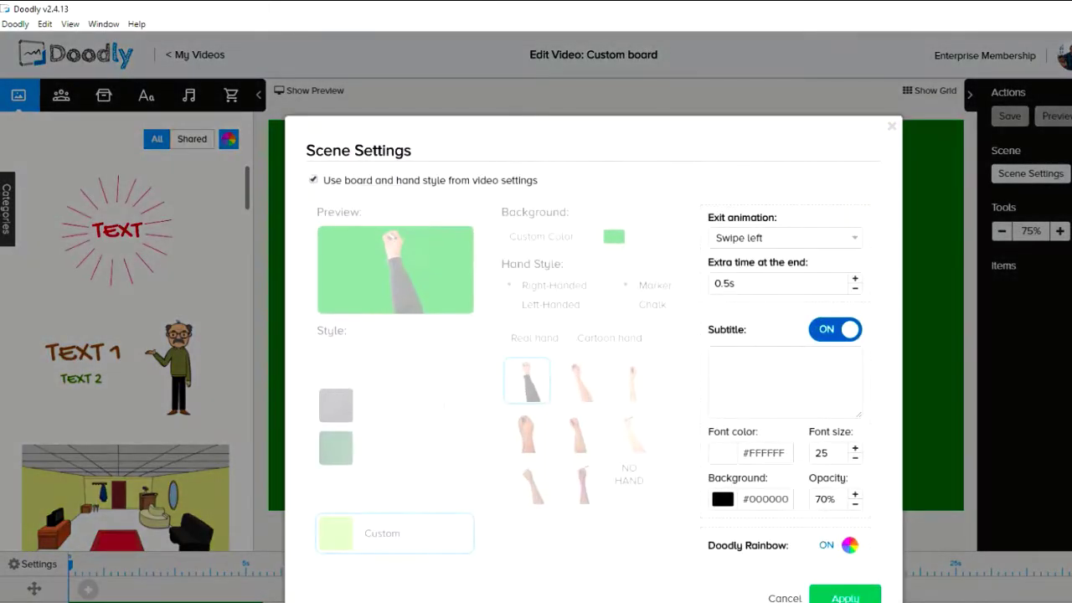
{"action": "left_click", "coordinate": [321, 184]}
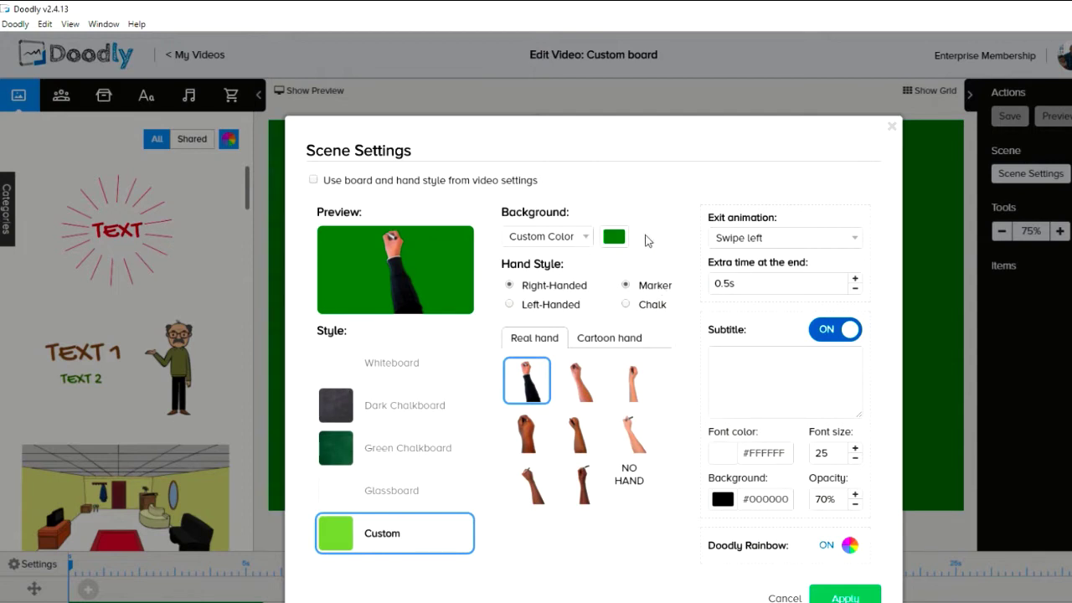
{"action": "left_click", "coordinate": [620, 245]}
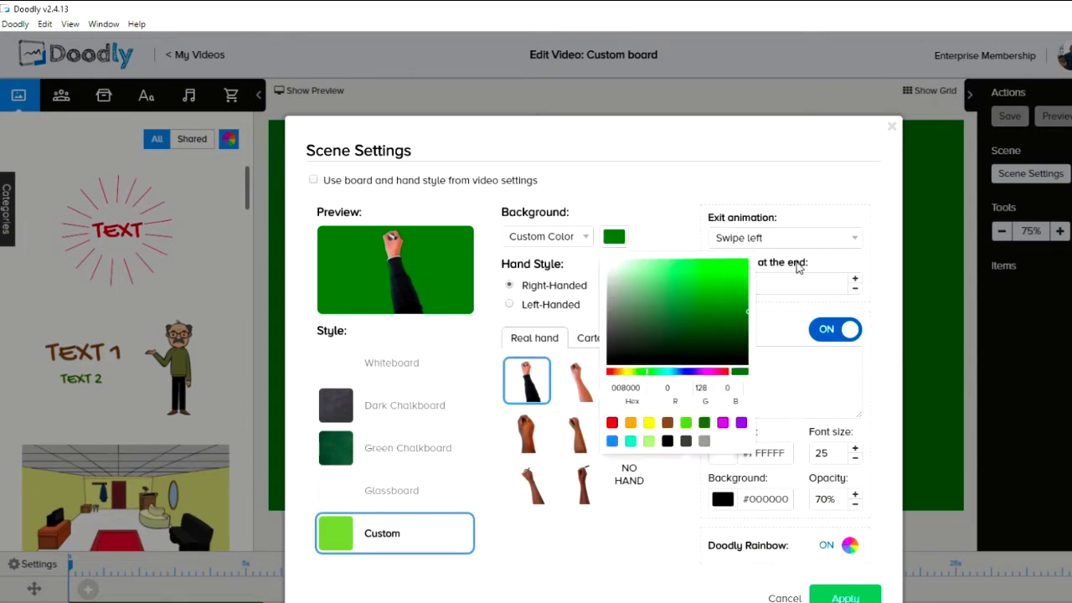
{"action": "left_click", "coordinate": [798, 264]}
{"action": "left_click", "coordinate": [616, 242]}
{"action": "left_click", "coordinate": [674, 223]}
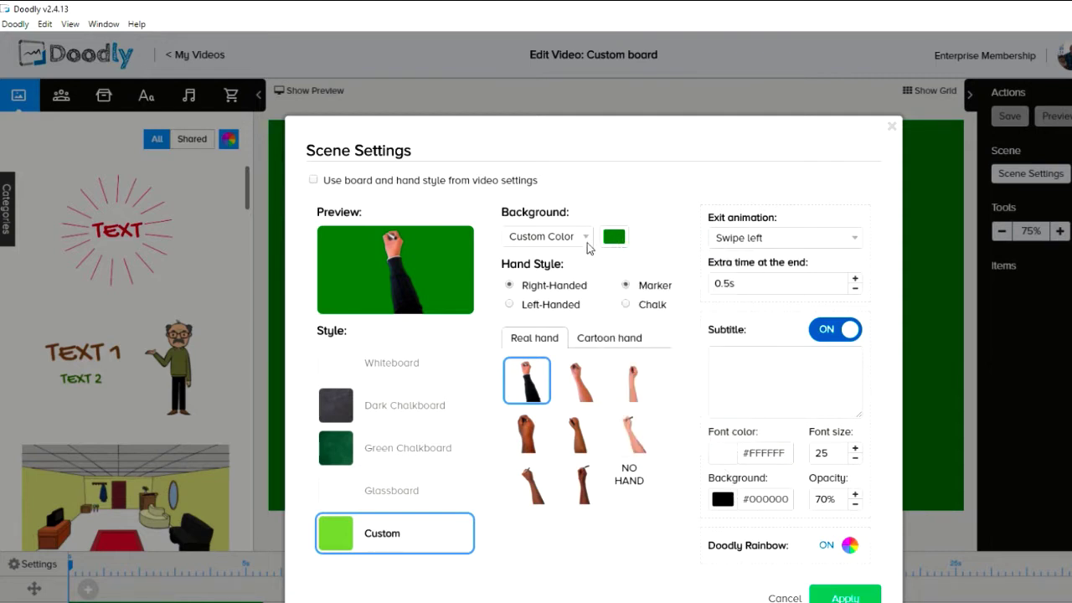
Switch the scene background to Custom Image and try to load an MP4 file from the Desktop
{"action": "left_click", "coordinate": [586, 240]}
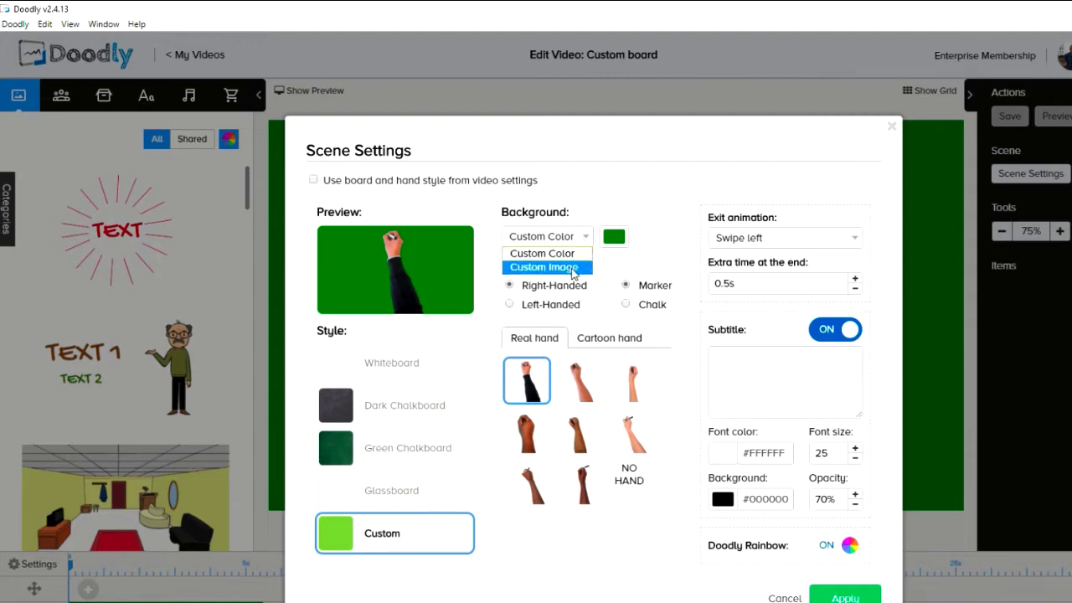
{"action": "left_click", "coordinate": [573, 268]}
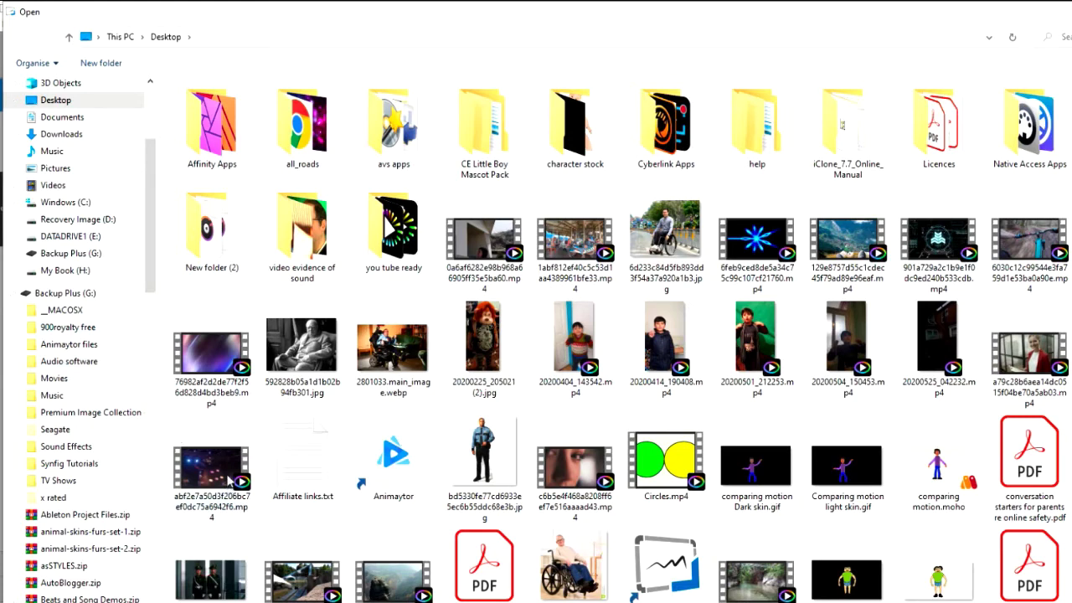
{"action": "left_click", "coordinate": [202, 469]}
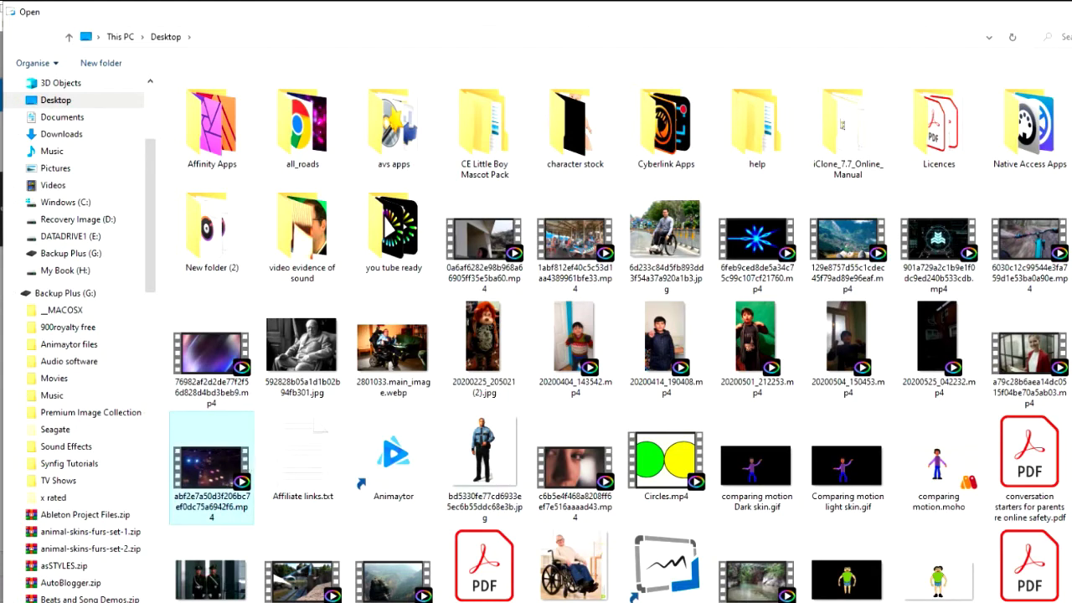
{"action": "key", "text": "Return"}
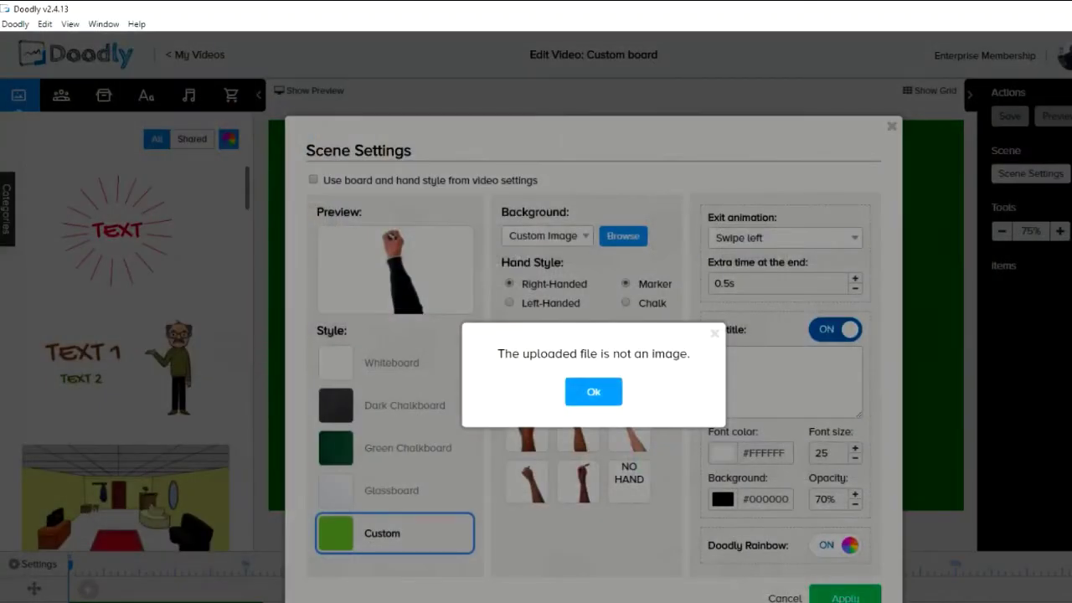
{"action": "left_click", "coordinate": [594, 391]}
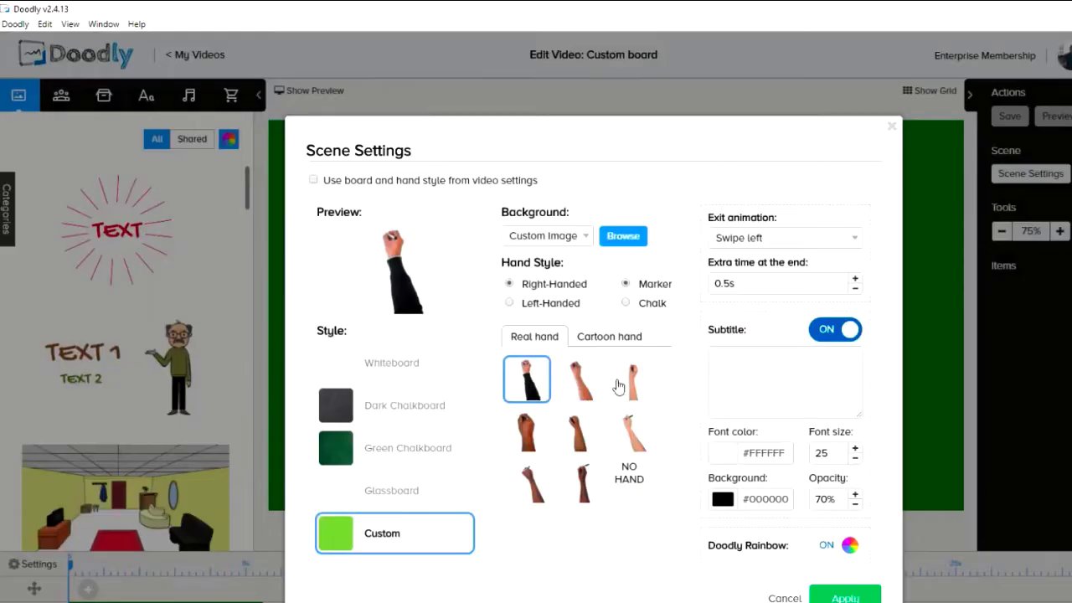
Apply the forest and mountain image from E:\CLIPART\BAKlands as the scene background, with the crop shifted to the picture's left side
{"action": "left_click", "coordinate": [638, 239]}
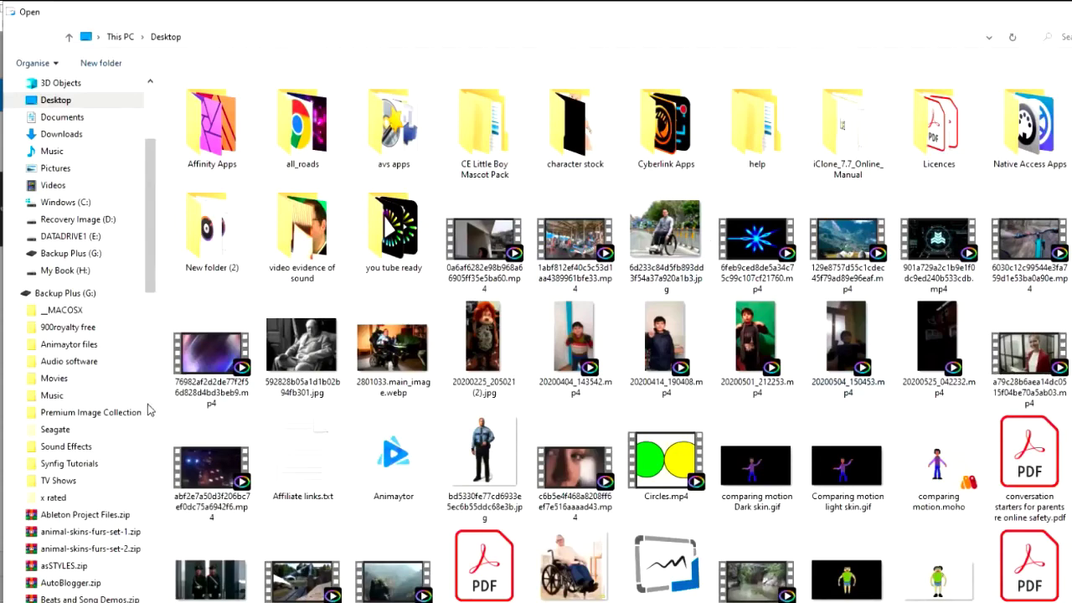
{"action": "left_click", "coordinate": [93, 239]}
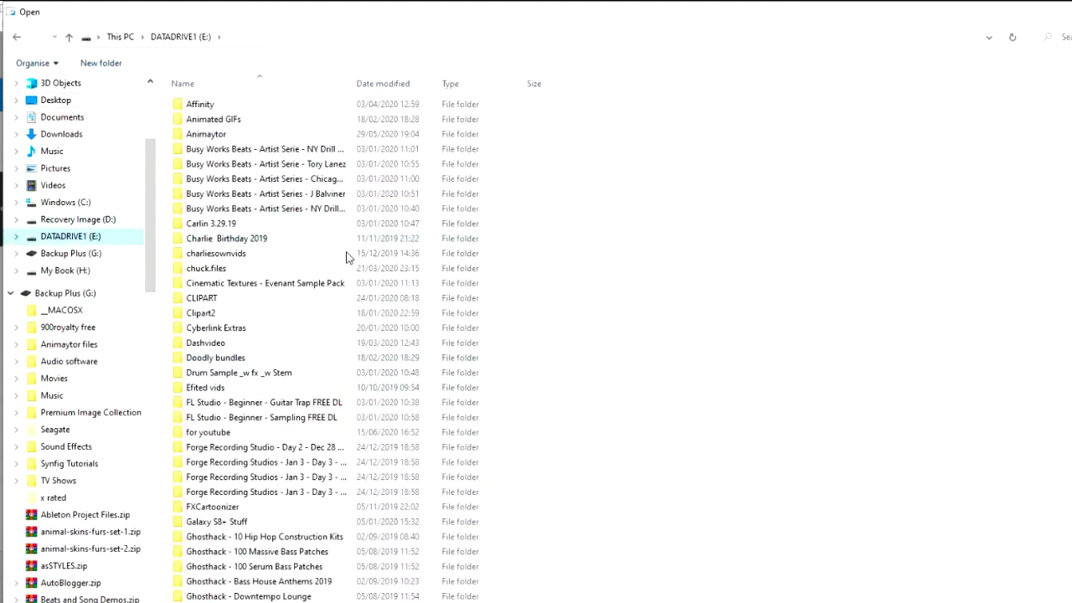
{"action": "double_click", "coordinate": [285, 299]}
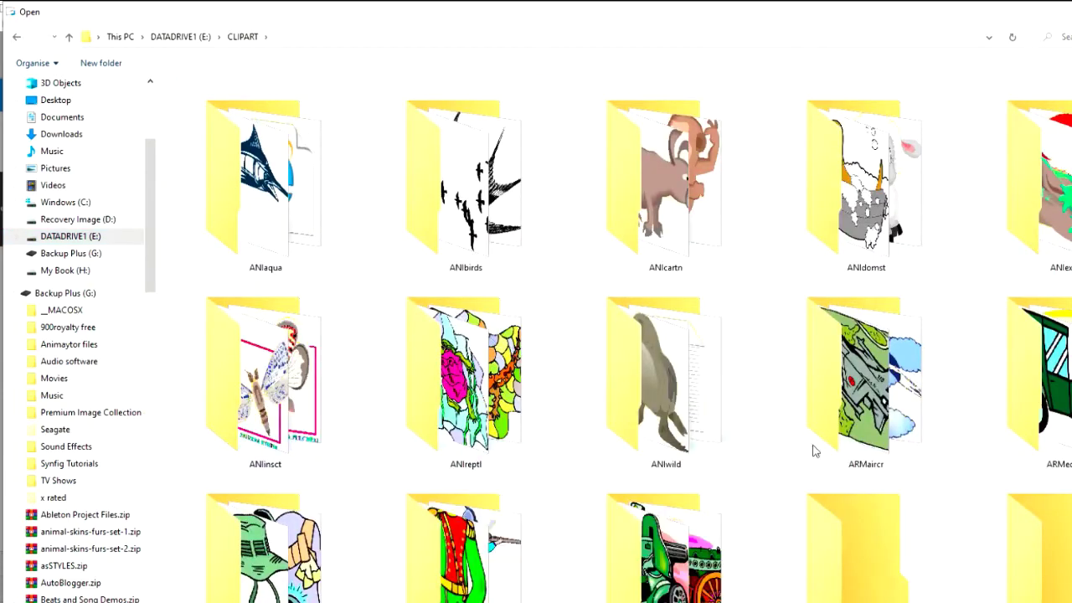
{"action": "double_click", "coordinate": [877, 595]}
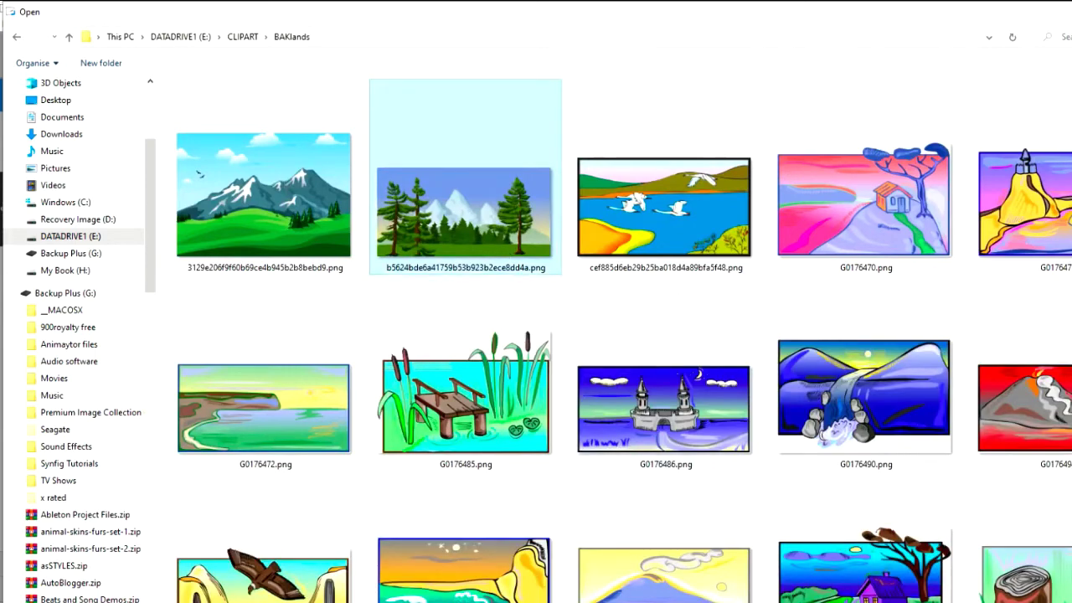
{"action": "double_click", "coordinate": [465, 209]}
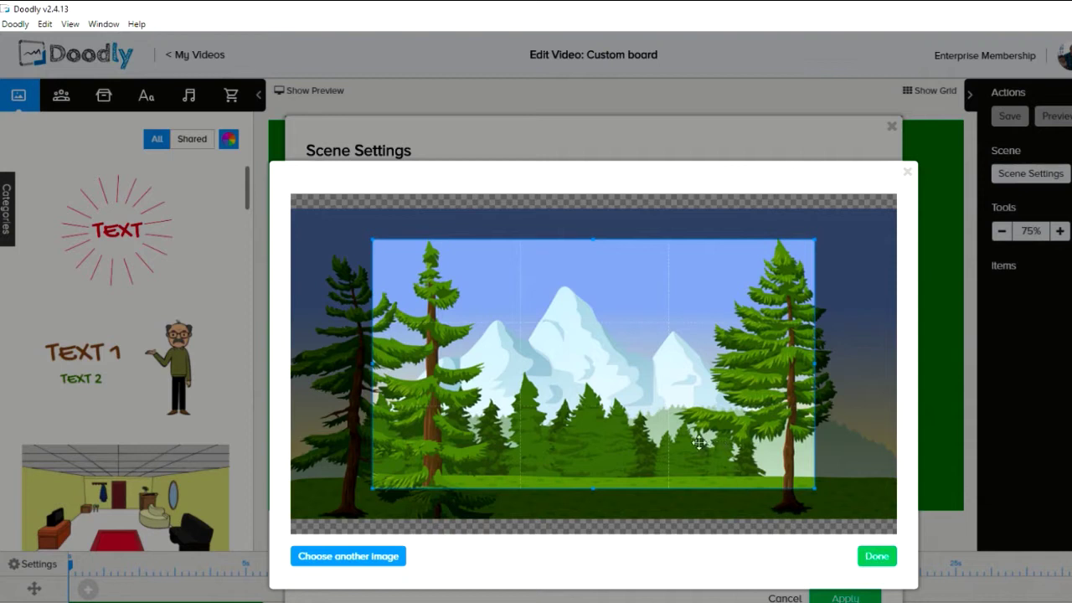
{"action": "left_click_drag", "start_coordinate": [692, 430], "coordinate": [610, 429]}
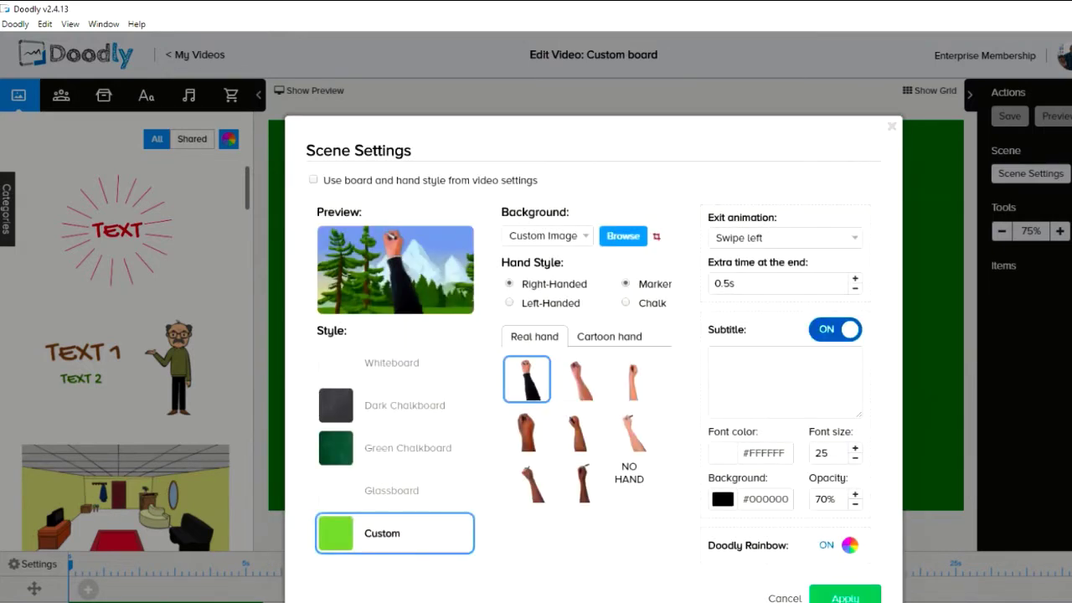
{"action": "left_click", "coordinate": [845, 595]}
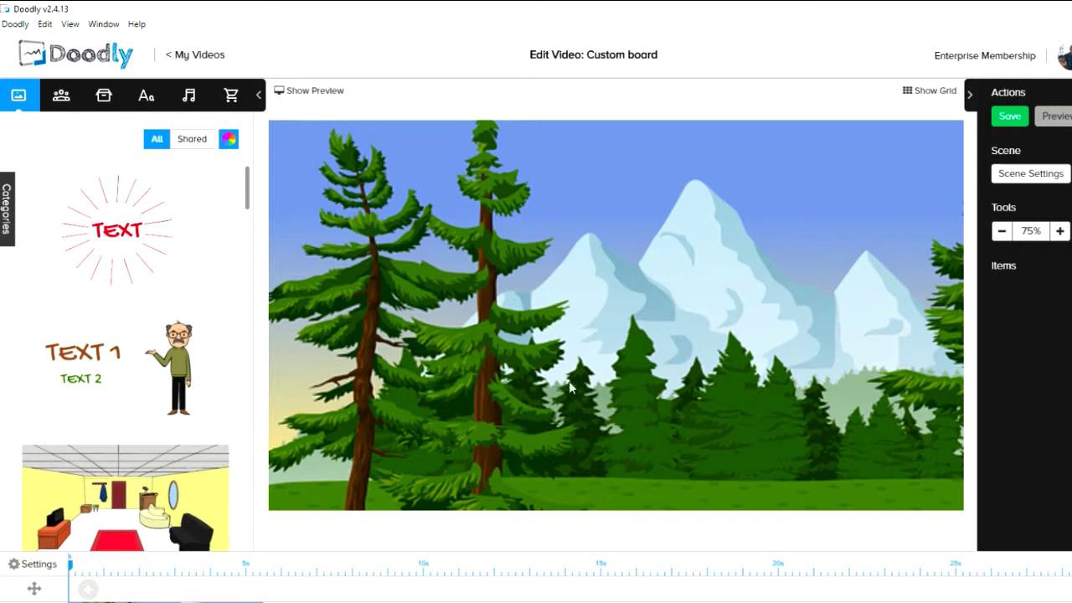
Add the Aya Christmas Costume 1 character in front of the trees, just right of the scene's centre
{"action": "left_click", "coordinate": [52, 106]}
{"action": "left_click_drag", "start_coordinate": [198, 255], "coordinate": [684, 392]}
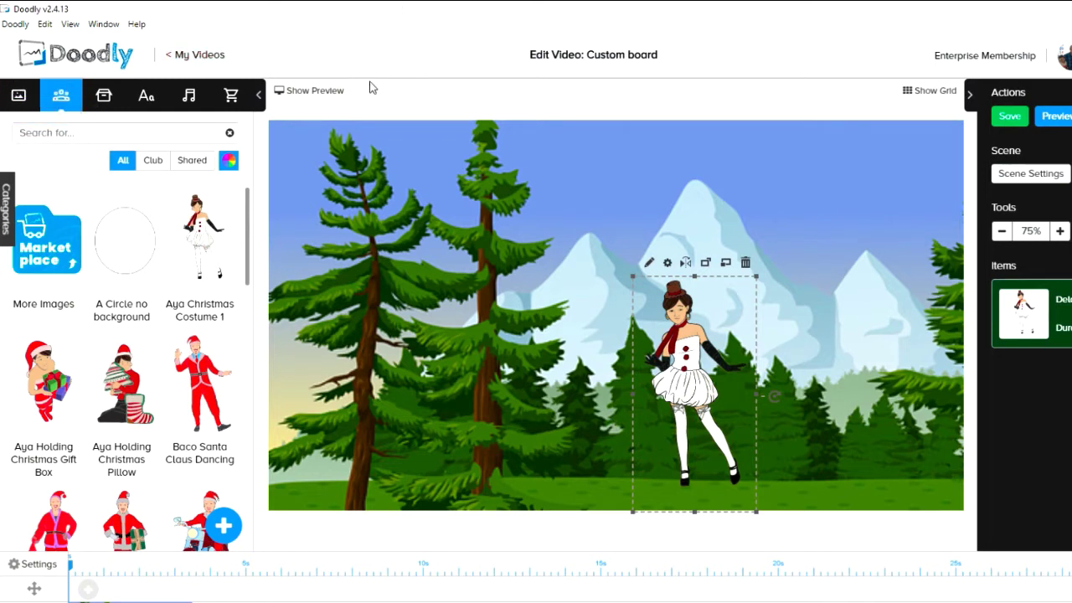
Leave the Custom board video, discarding its unsaved changes, and open the most recent "No title" video
{"action": "left_click", "coordinate": [198, 55]}
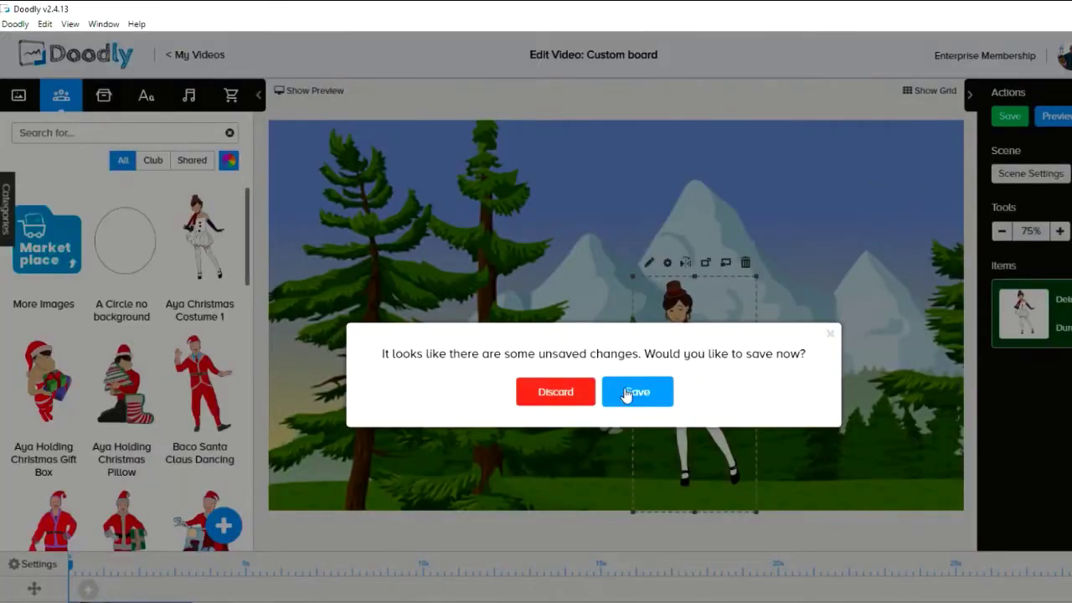
{"action": "left_click", "coordinate": [555, 392]}
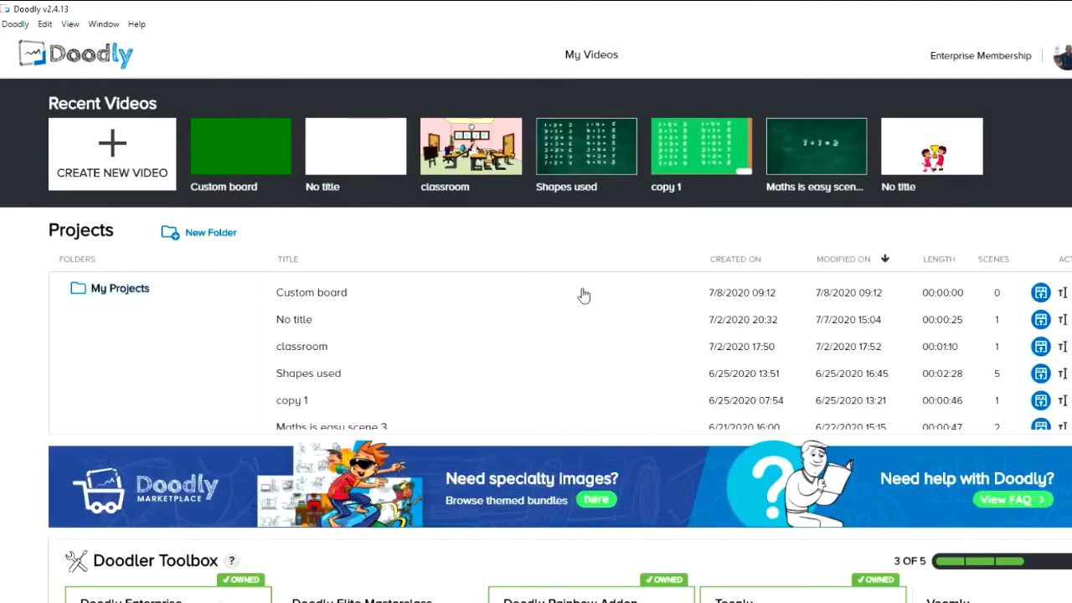
{"action": "left_click", "coordinate": [375, 164]}
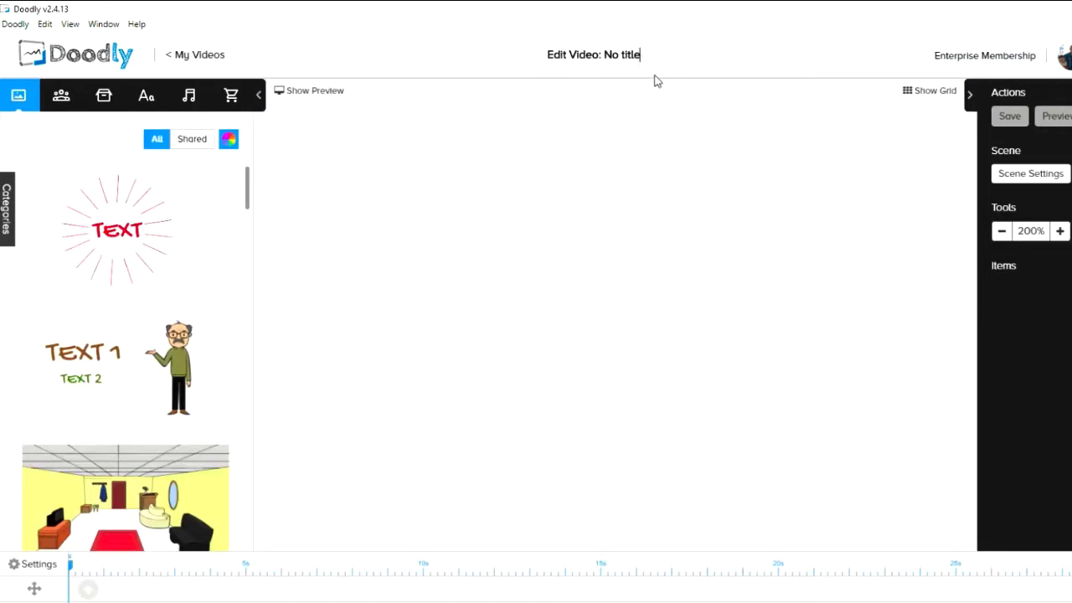
Rename the video as "No glasss board" and save it
{"action": "key", "text": "BackSpace"}
{"action": "key", "text": "BackSpace"}
{"action": "key", "text": "BackSpace"}
{"action": "key", "text": "BackSpace"}
{"action": "key", "text": "BackSpace"}
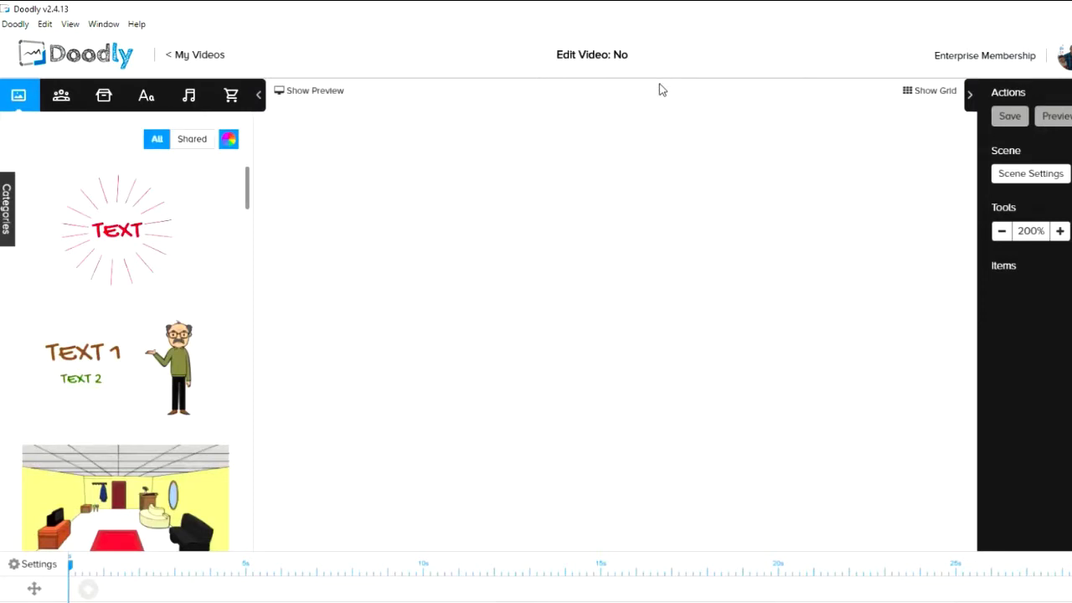
{"action": "type", "text": "glas"}
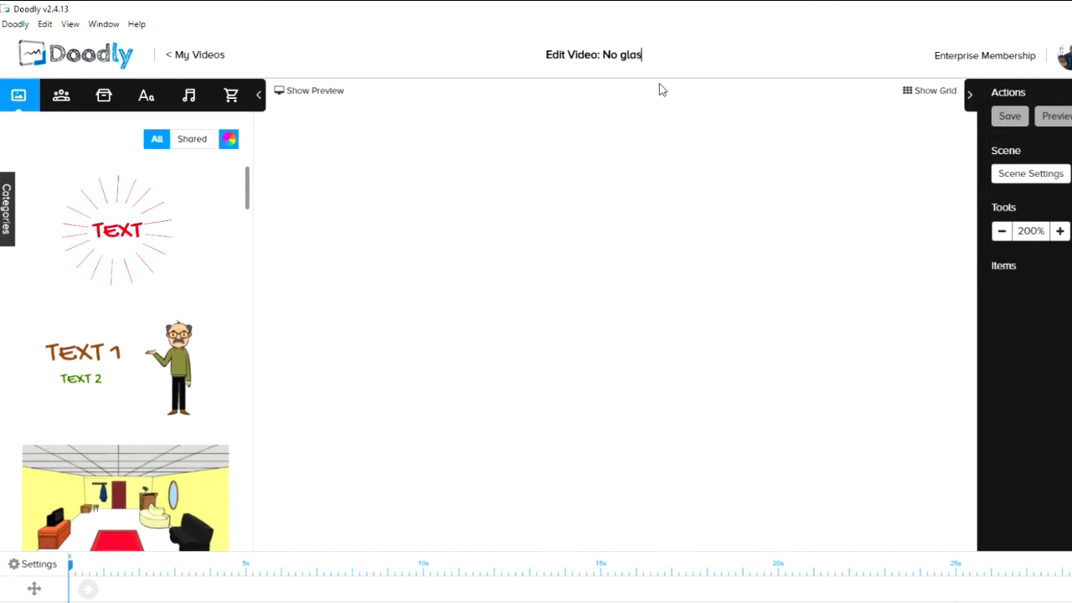
{"action": "type", "text": "ss"}
{"action": "type", "text": " boar"}
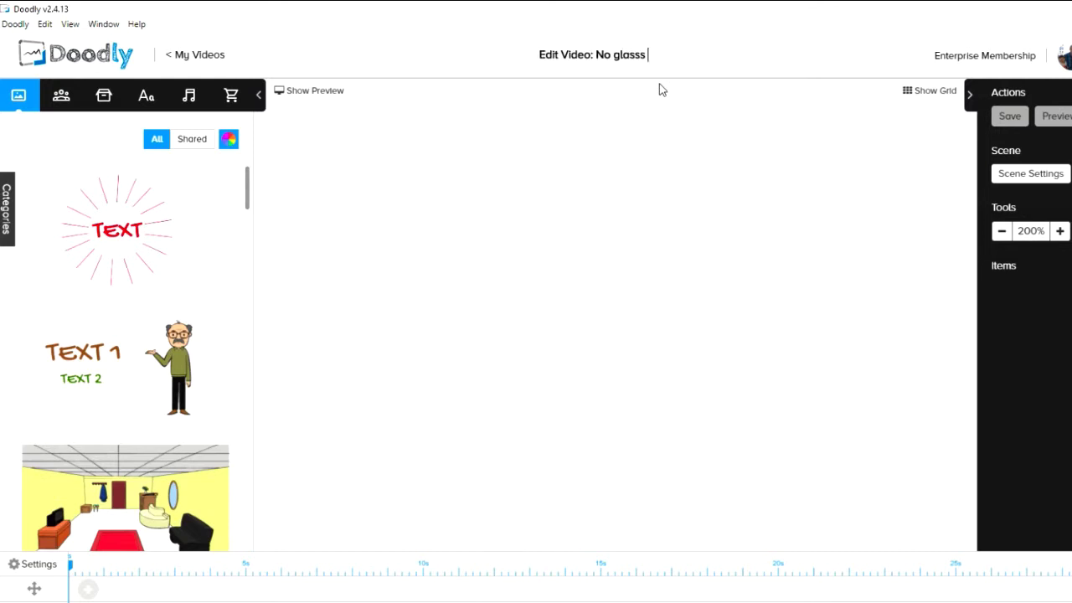
{"action": "type", "text": "d"}
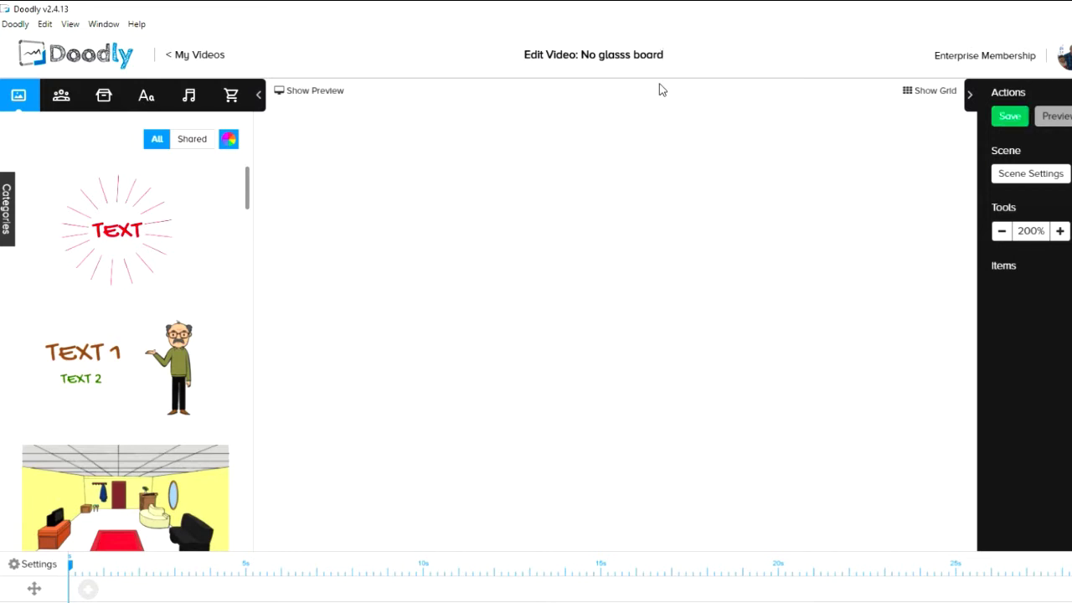
{"action": "left_click", "coordinate": [1010, 116]}
Override the video's board and hand style for this scene and apply the Glassboard style
{"action": "left_click", "coordinate": [1038, 173]}
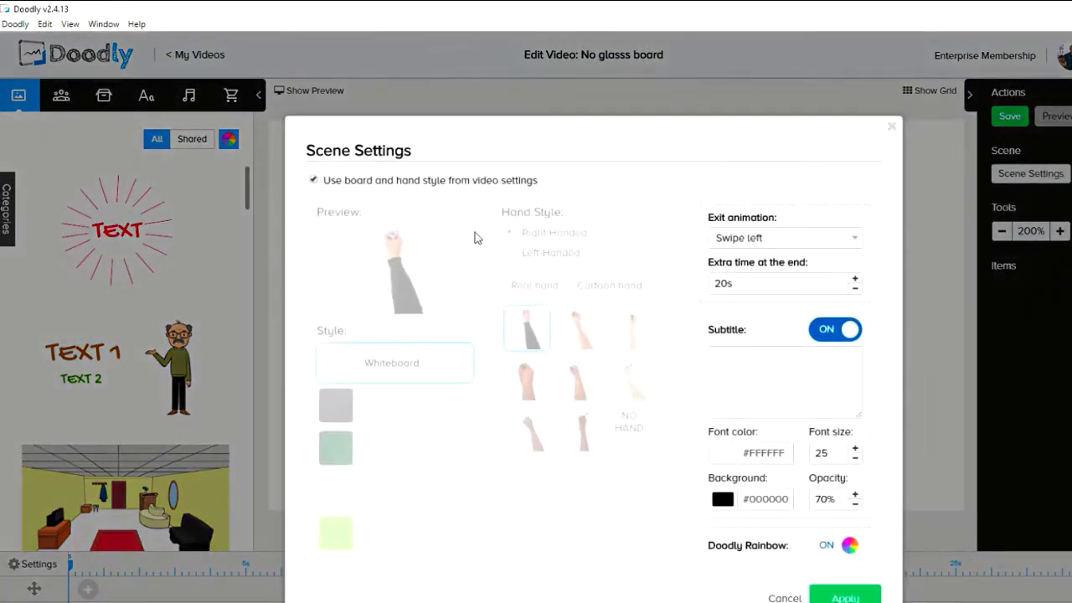
{"action": "left_click", "coordinate": [313, 180]}
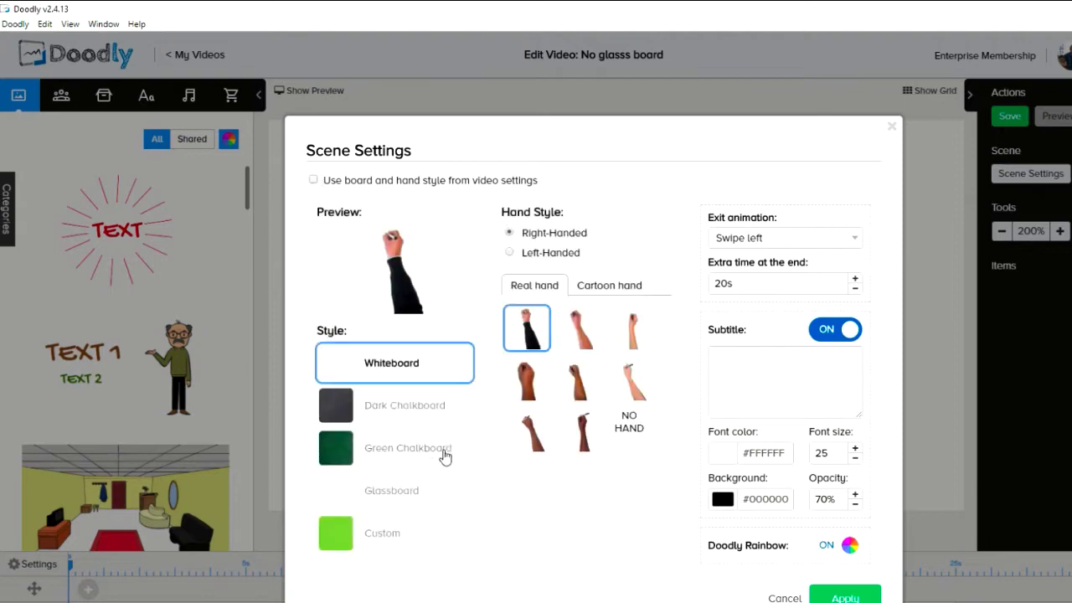
{"action": "left_click", "coordinate": [393, 498]}
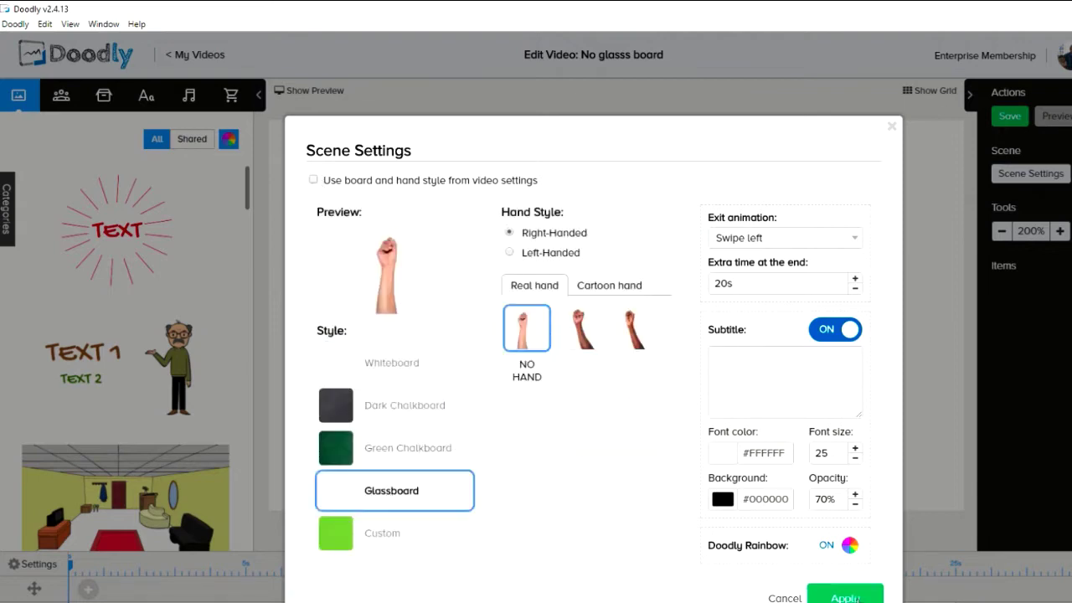
{"action": "left_click", "coordinate": [848, 596]}
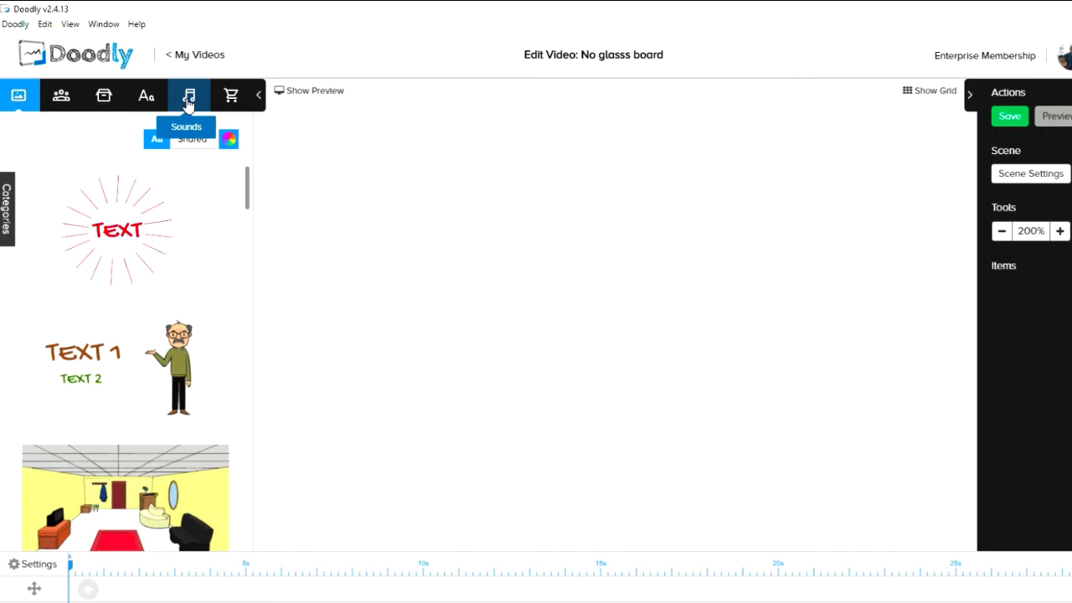
{"action": "left_click", "coordinate": [259, 98]}
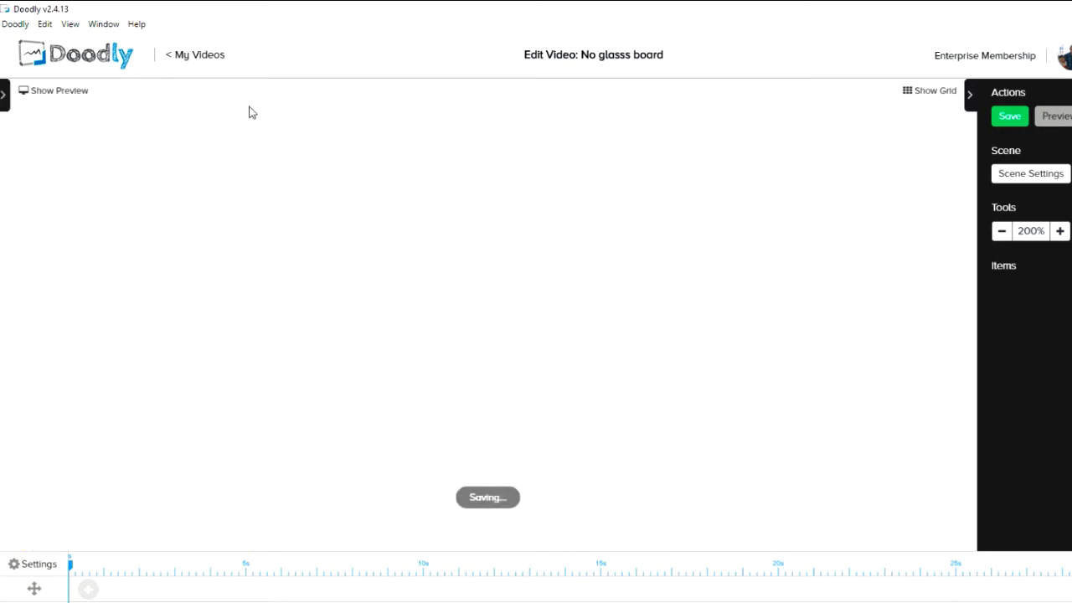
{"action": "left_click", "coordinate": [5, 97]}
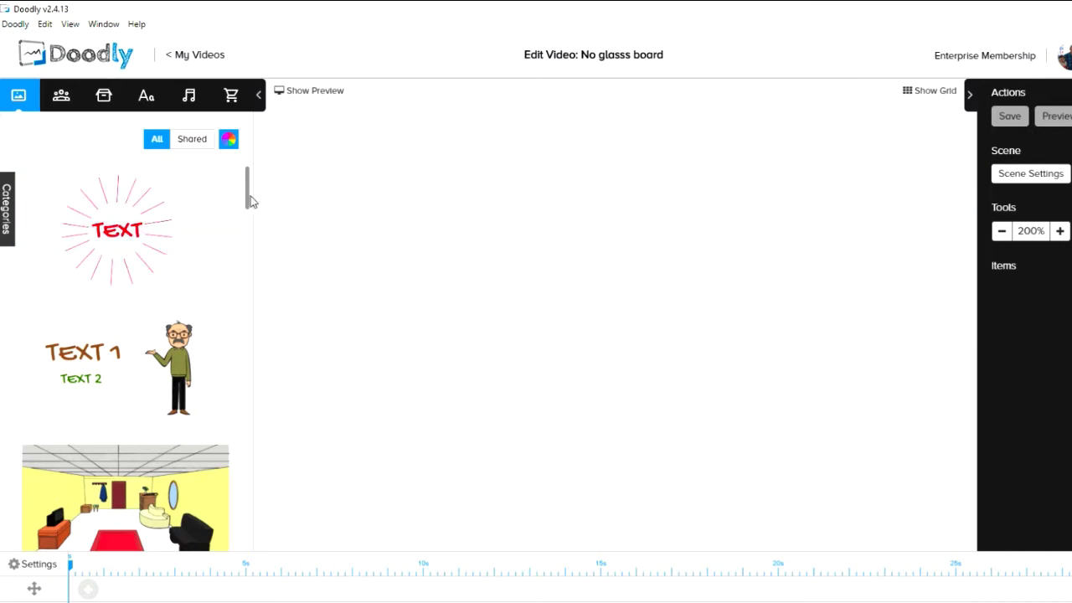
Add the ready-made "Don't eat from this tree" scene with the apple tree and bushes to the canvas
{"action": "left_click_drag", "start_coordinate": [246, 202], "coordinate": [224, 584]}
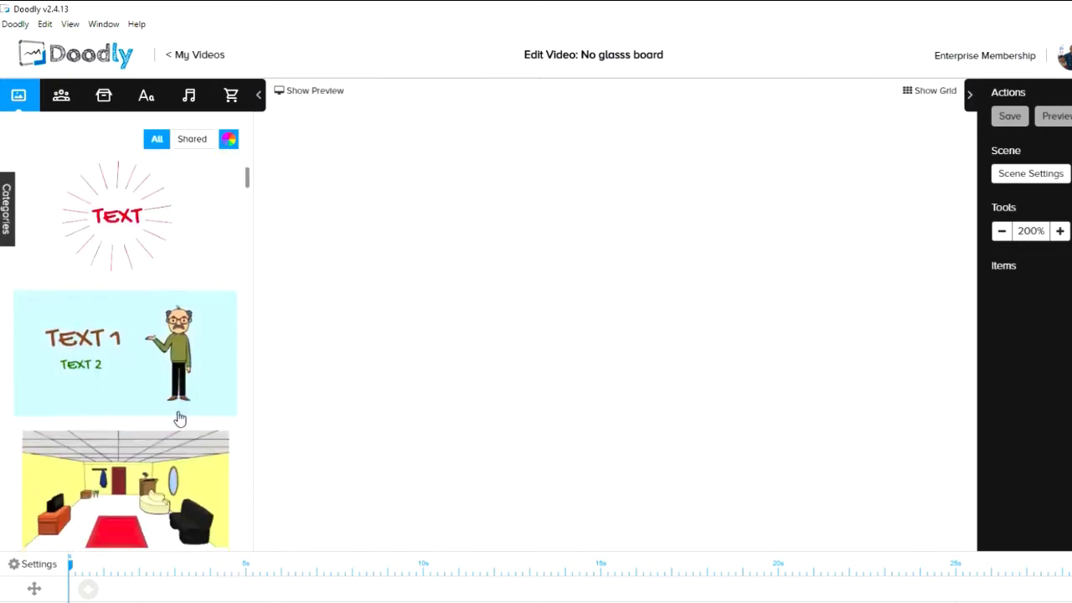
{"action": "scroll", "coordinate": [179, 419], "scroll_direction": "down", "scroll_amount": 20}
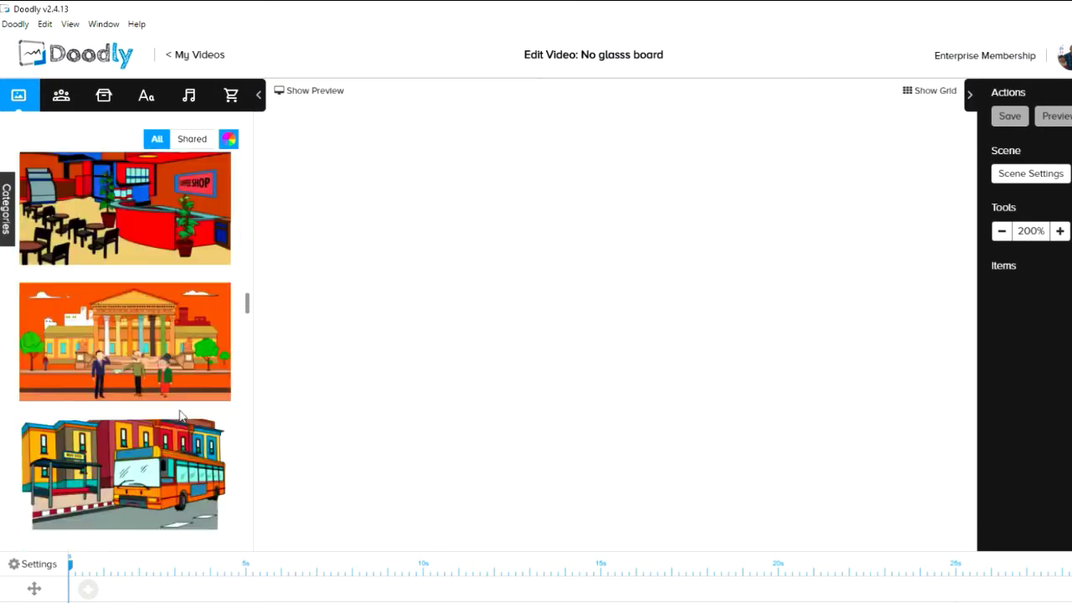
{"action": "scroll", "coordinate": [181, 416], "scroll_direction": "down", "scroll_amount": 20}
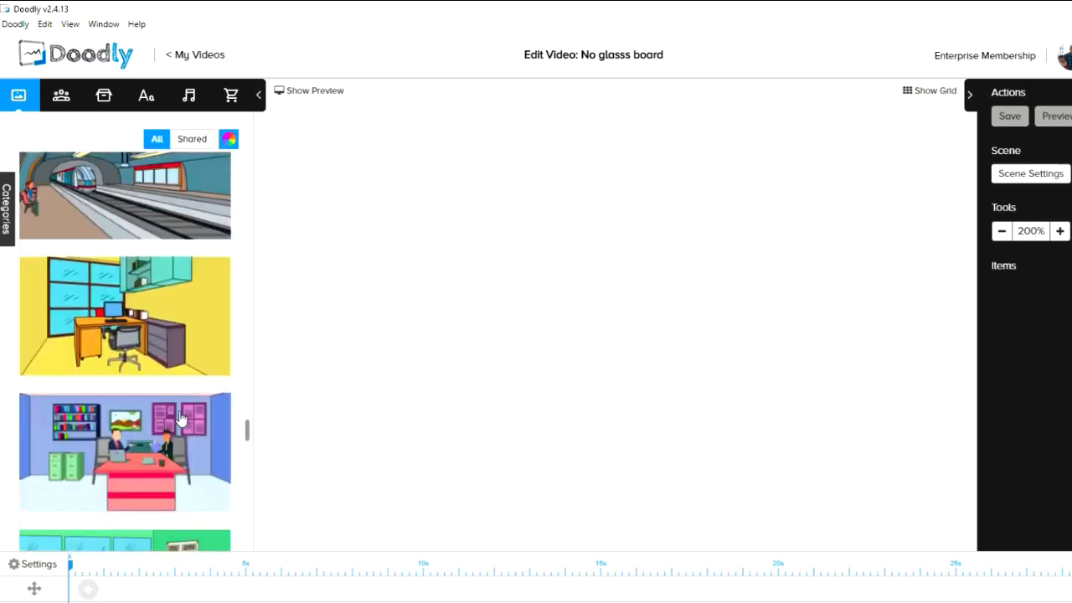
{"action": "scroll", "coordinate": [181, 419], "scroll_direction": "down", "scroll_amount": 20}
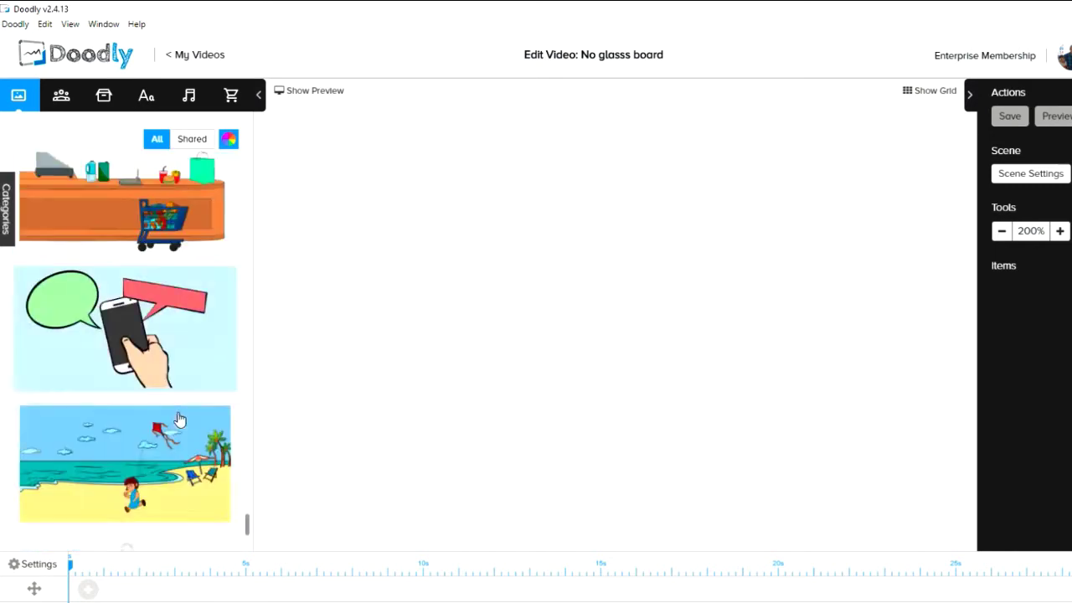
{"action": "scroll", "coordinate": [180, 419], "scroll_direction": "down", "scroll_amount": 20}
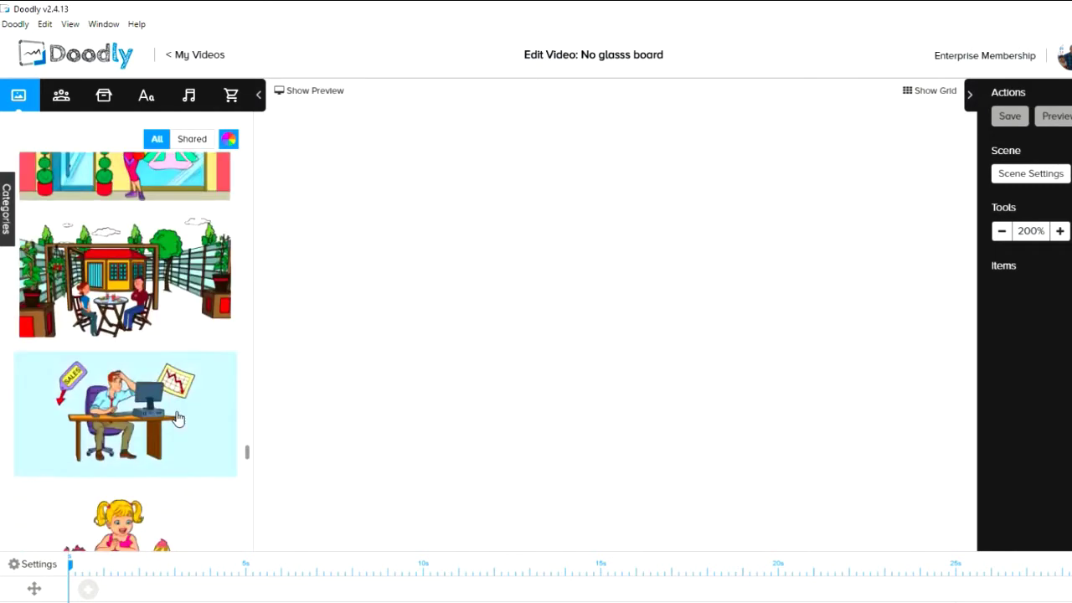
{"action": "scroll", "coordinate": [177, 418], "scroll_direction": "down", "scroll_amount": 10}
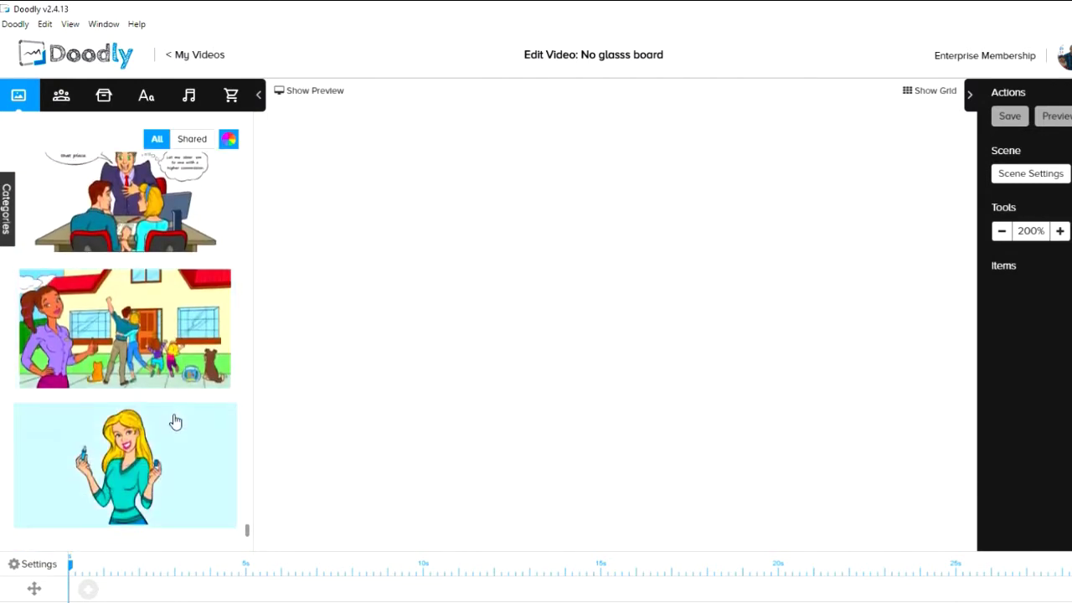
{"action": "scroll", "coordinate": [178, 420], "scroll_direction": "up", "scroll_amount": 15}
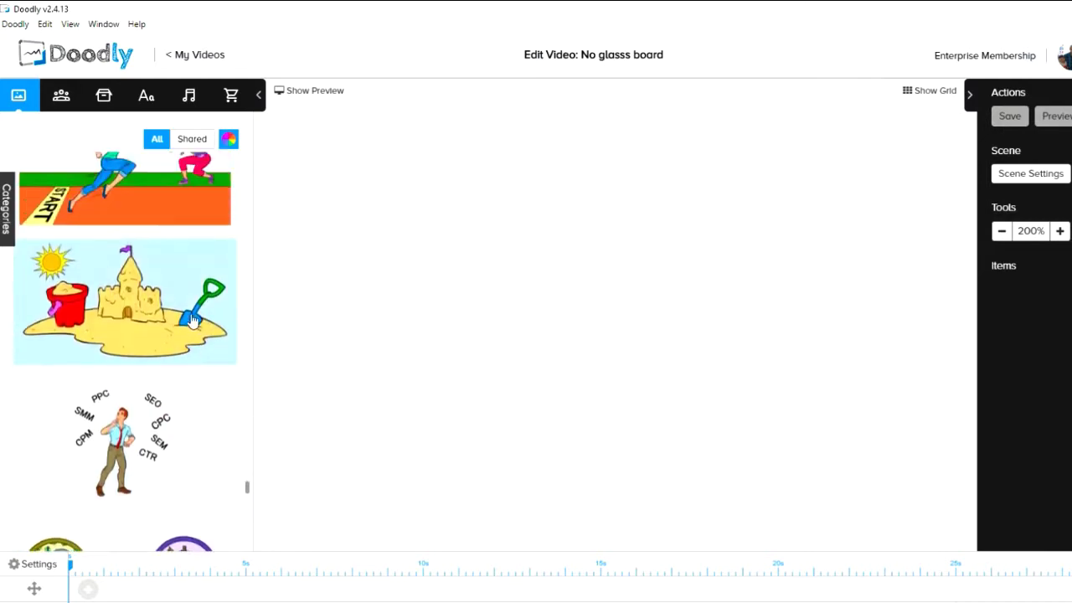
{"action": "scroll", "coordinate": [191, 322], "scroll_direction": "up", "scroll_amount": 4}
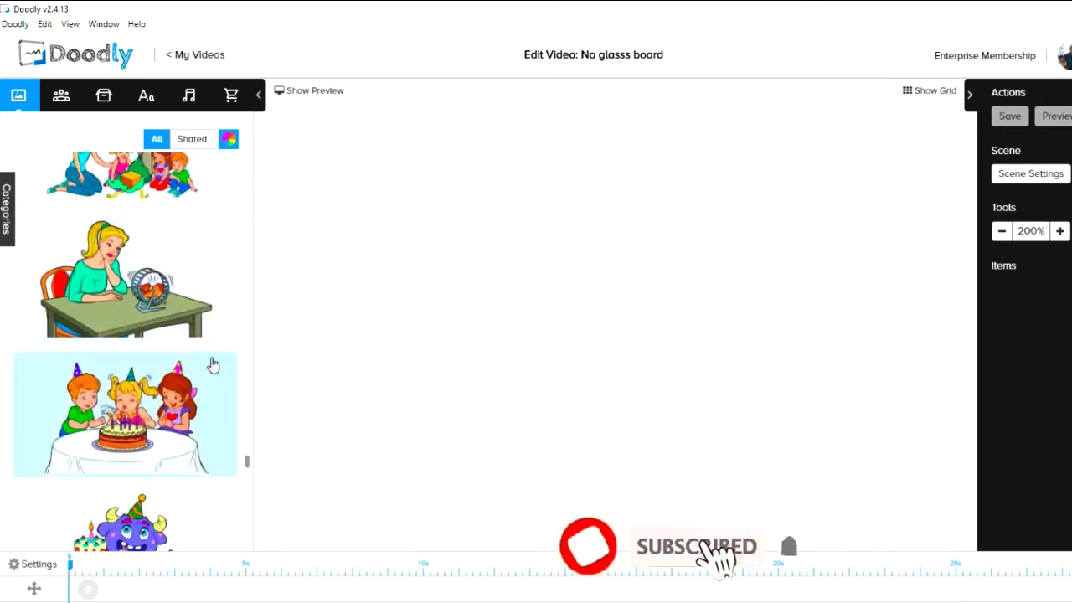
{"action": "scroll", "coordinate": [130, 301], "scroll_direction": "up", "scroll_amount": 5}
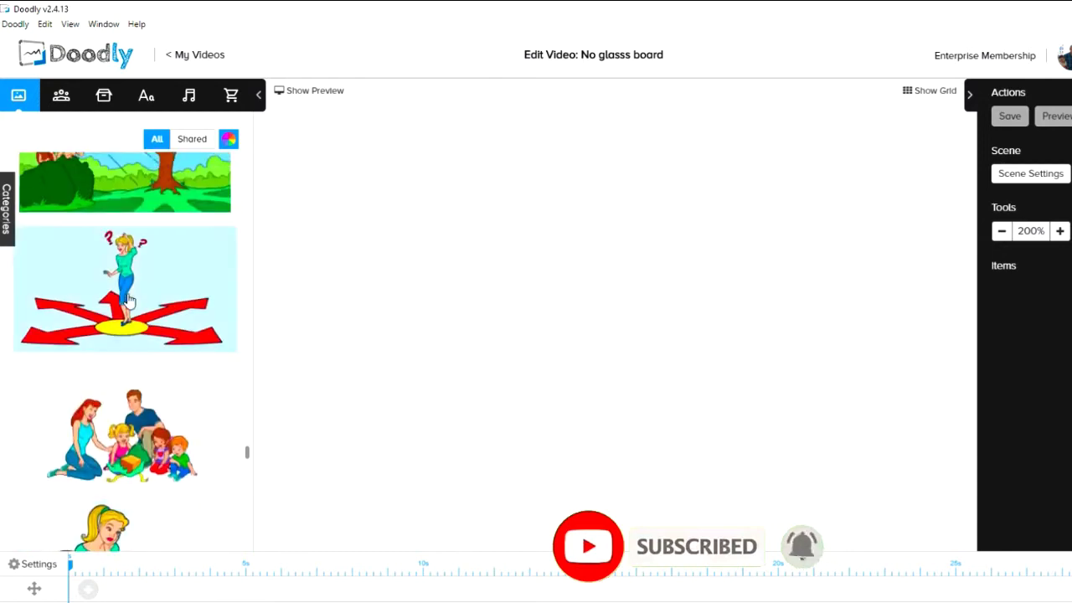
{"action": "scroll", "coordinate": [130, 301], "scroll_direction": "up", "scroll_amount": 2}
{"action": "left_click_drag", "start_coordinate": [167, 432], "coordinate": [530, 402]}
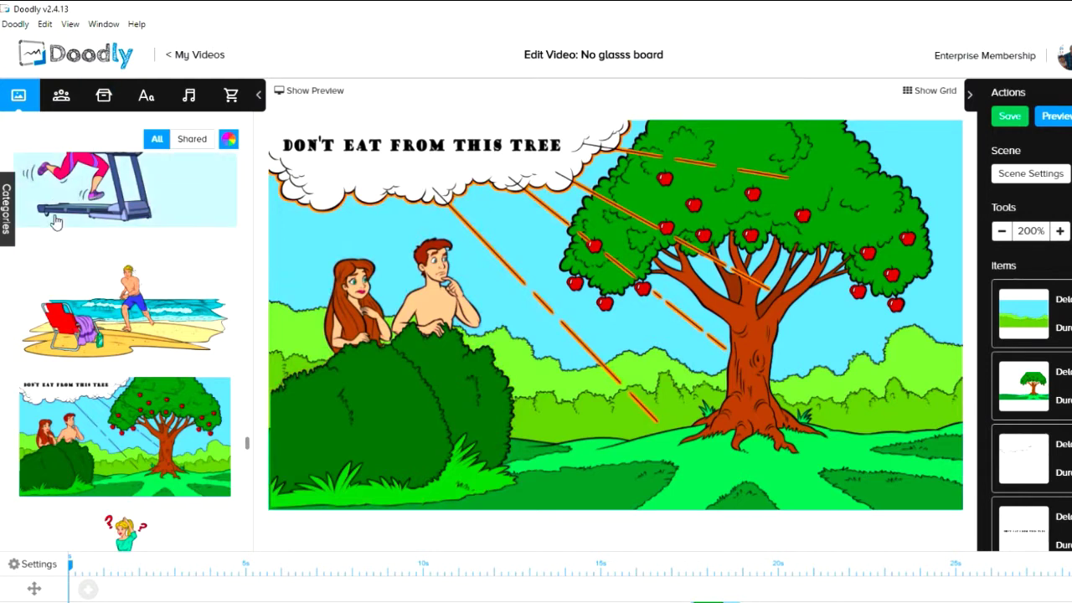
Filter the ready-made scenes to the My Library category
{"action": "left_click", "coordinate": [10, 197]}
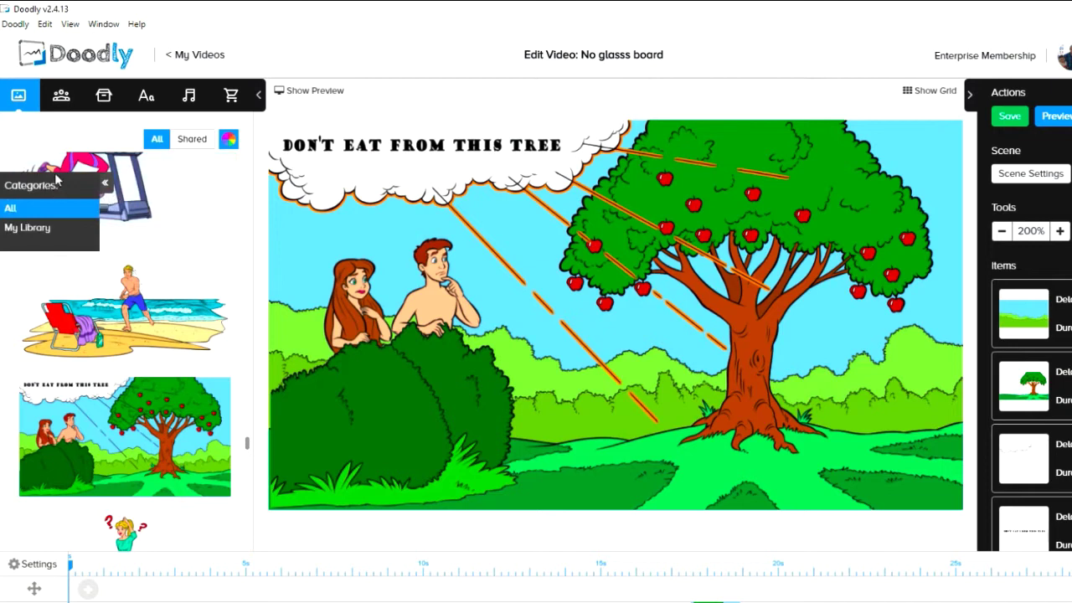
{"action": "left_click", "coordinate": [46, 216]}
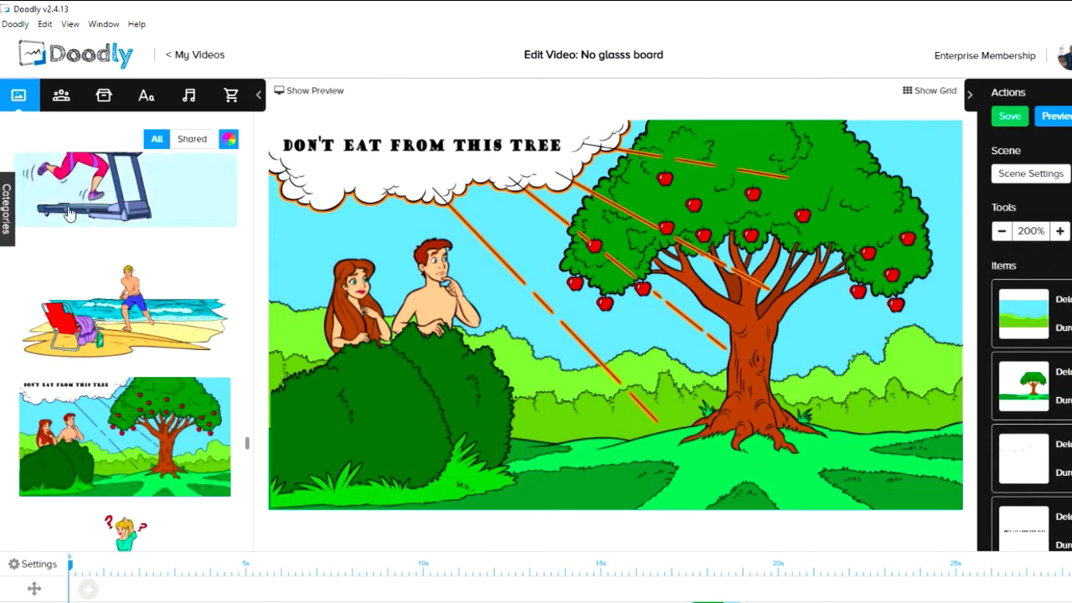
{"action": "left_click", "coordinate": [7, 204]}
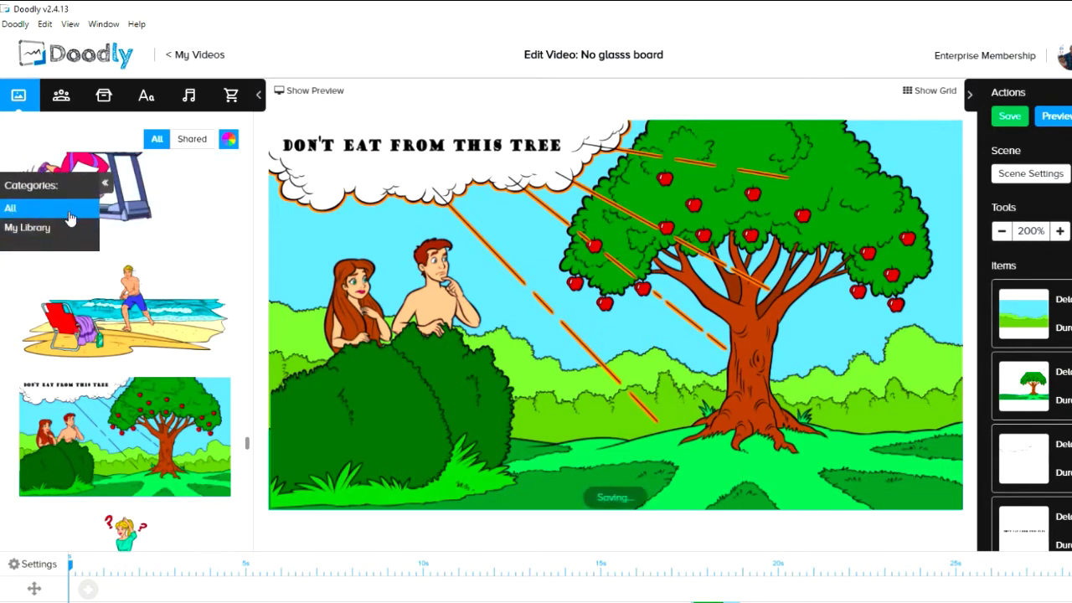
{"action": "left_click", "coordinate": [42, 237]}
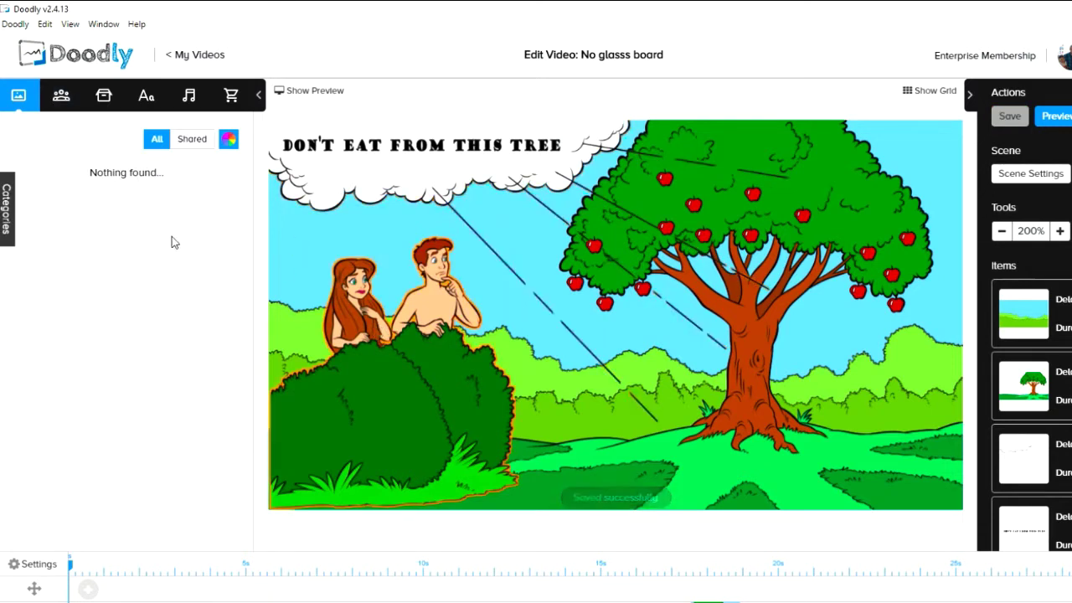
Switch to the character assets and filter them to the My Library category
{"action": "left_click", "coordinate": [64, 97]}
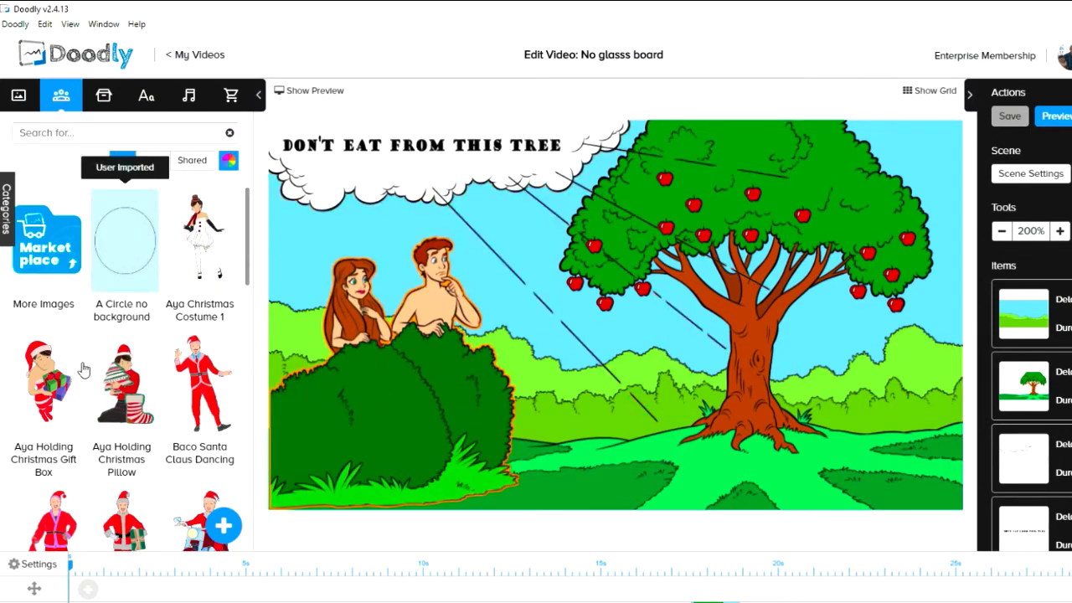
{"action": "scroll", "coordinate": [91, 337], "scroll_direction": "down", "scroll_amount": 10}
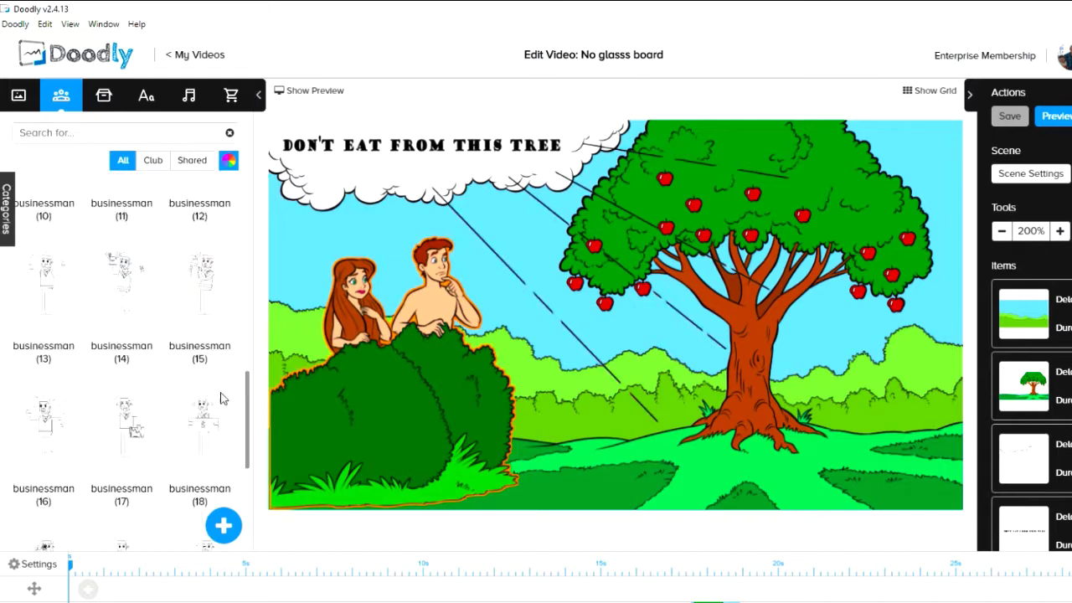
{"action": "scroll", "coordinate": [182, 318], "scroll_direction": "down", "scroll_amount": 3}
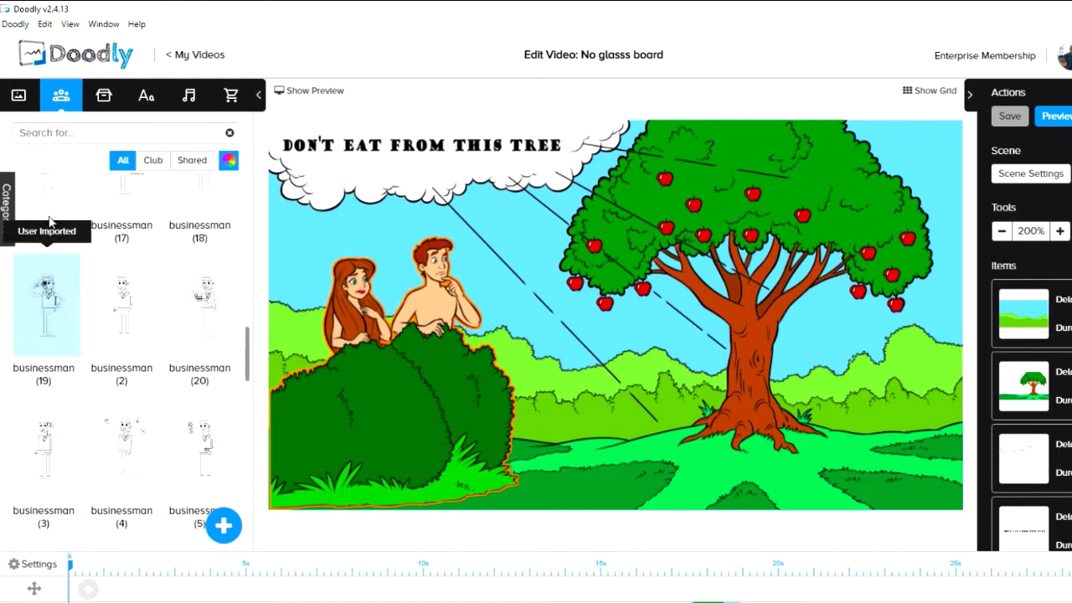
{"action": "left_click", "coordinate": [6, 205]}
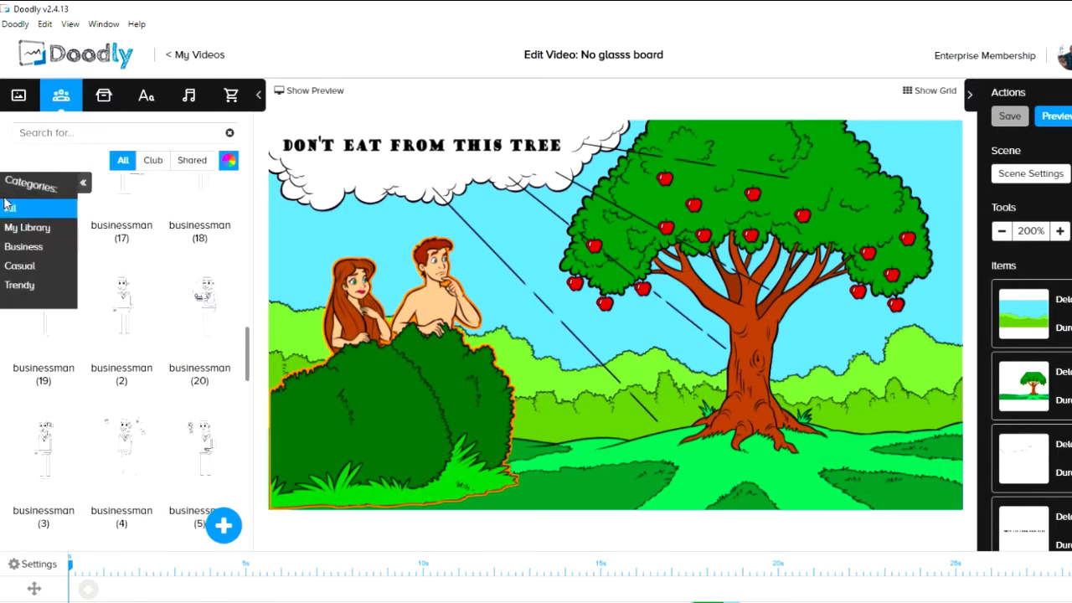
{"action": "left_click", "coordinate": [34, 229]}
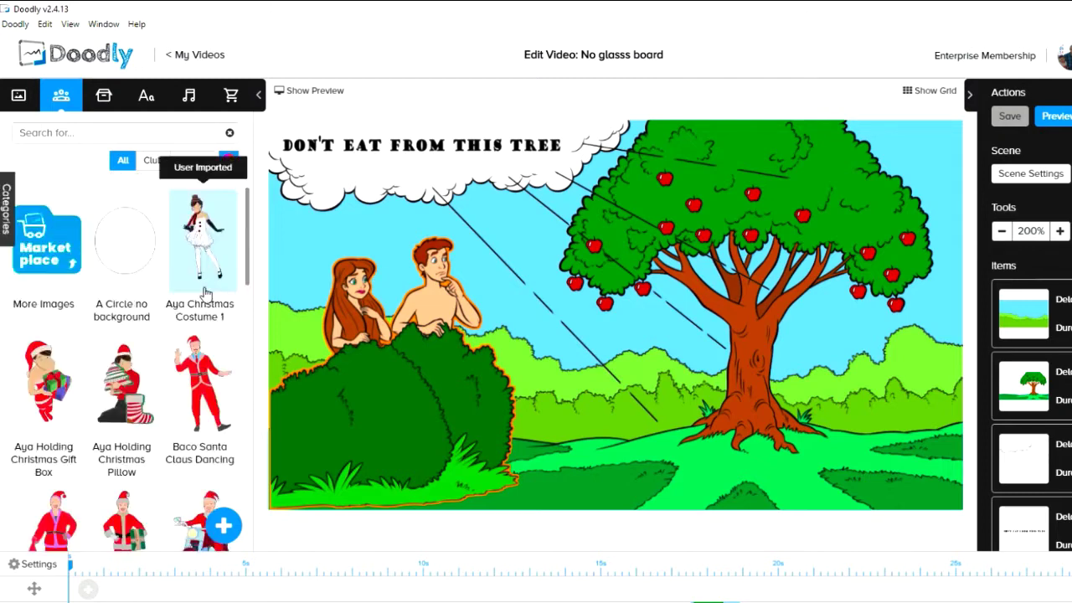
Add the imported boy's head character to the middle of the scene as a new item rather than a replacement image
{"action": "scroll", "coordinate": [212, 293], "scroll_direction": "down", "scroll_amount": 15}
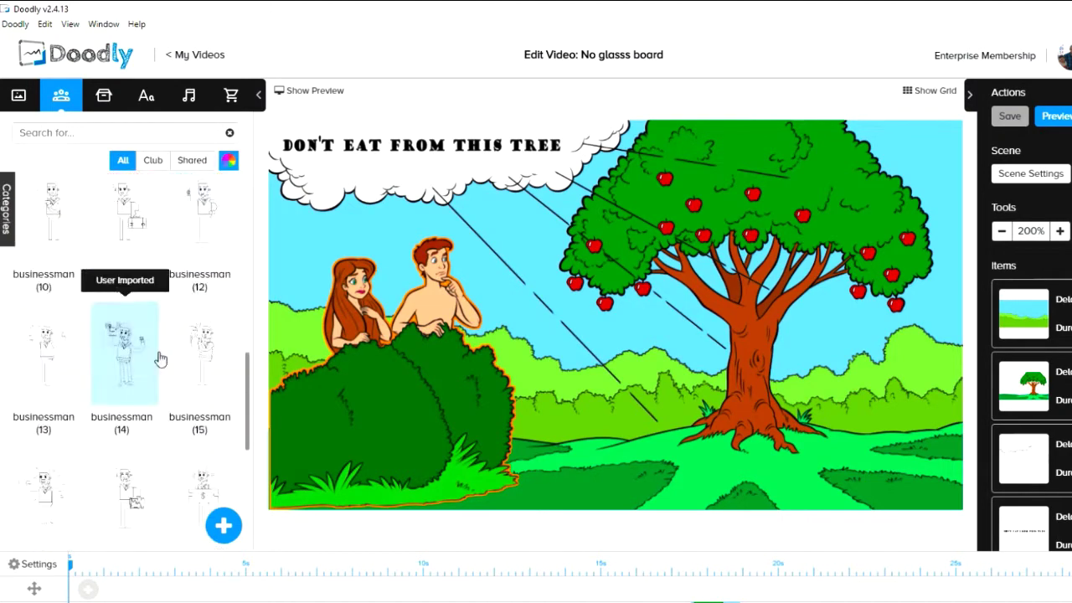
{"action": "scroll", "coordinate": [147, 368], "scroll_direction": "down", "scroll_amount": 10}
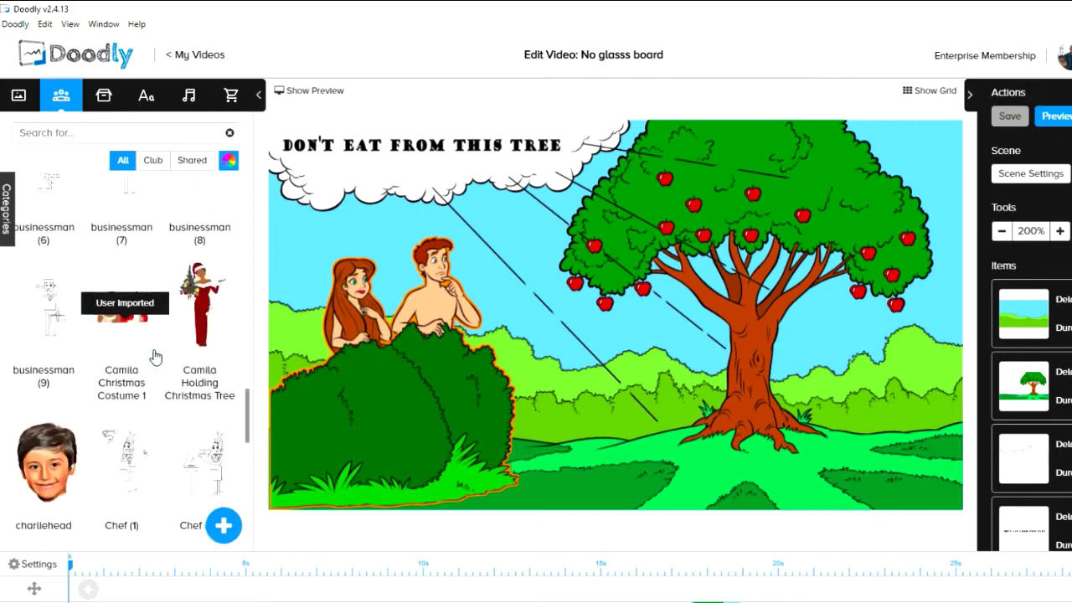
{"action": "scroll", "coordinate": [125, 360], "scroll_direction": "up", "scroll_amount": 3}
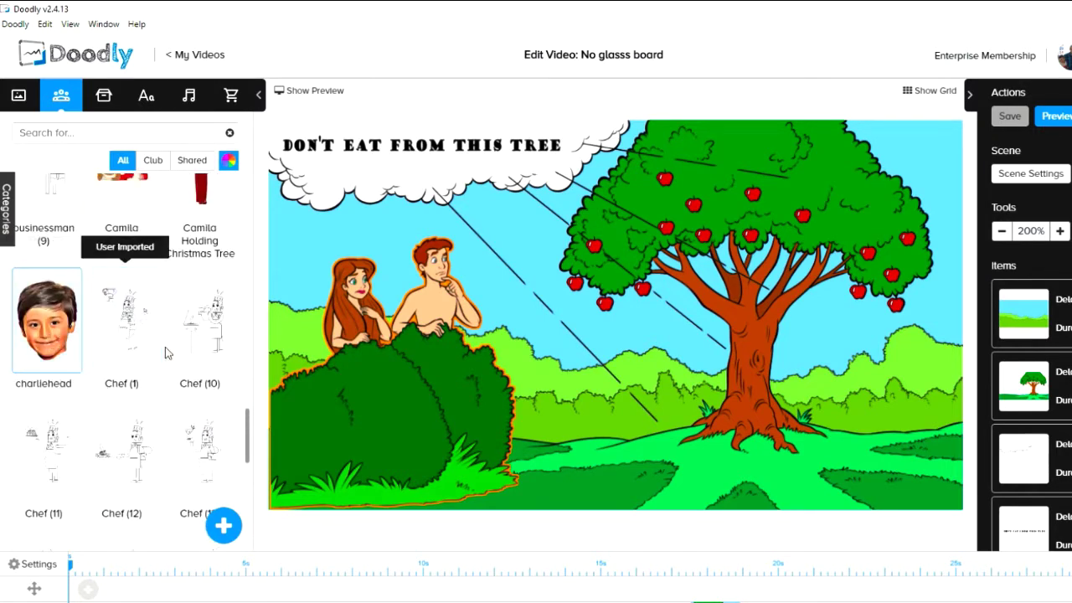
{"action": "left_click_drag", "start_coordinate": [48, 354], "coordinate": [543, 365]}
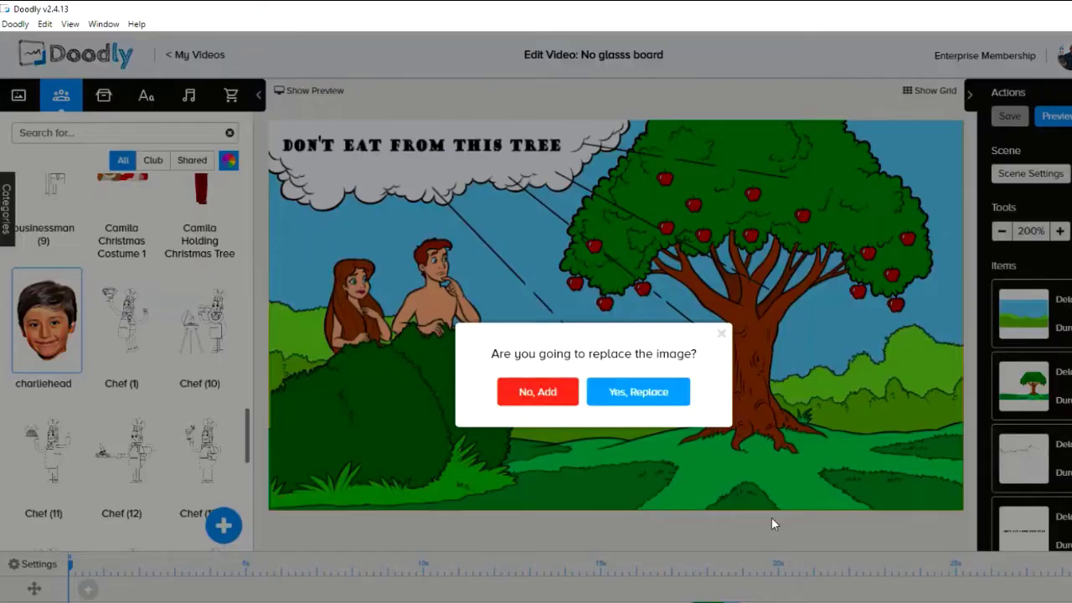
{"action": "left_click", "coordinate": [541, 392]}
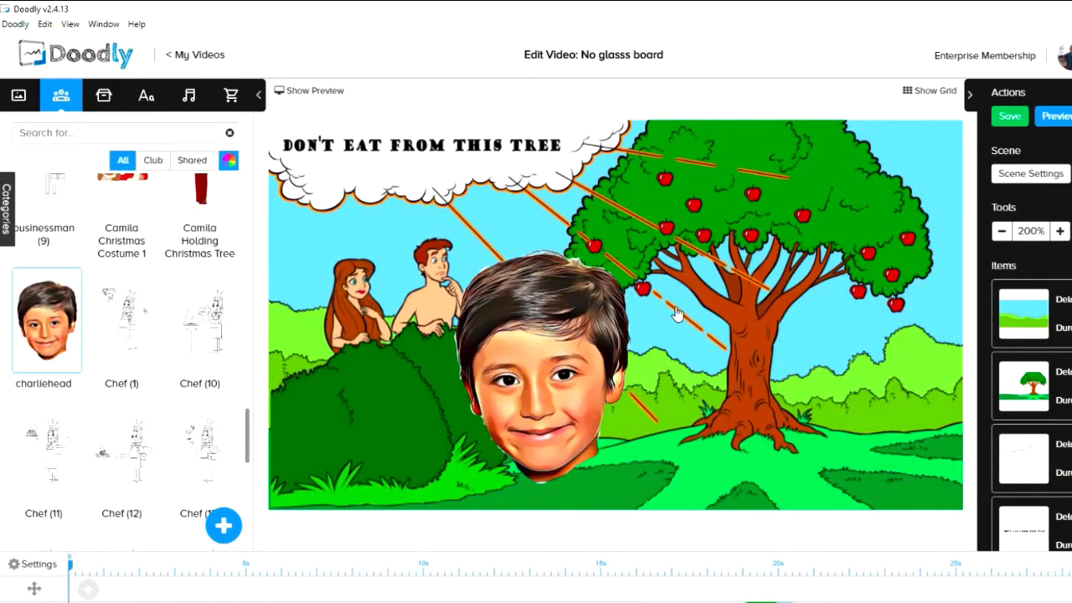
Shrink the boy's head to about two-thirds of its size and place it just right of the tree trunk
{"action": "left_click", "coordinate": [585, 294]}
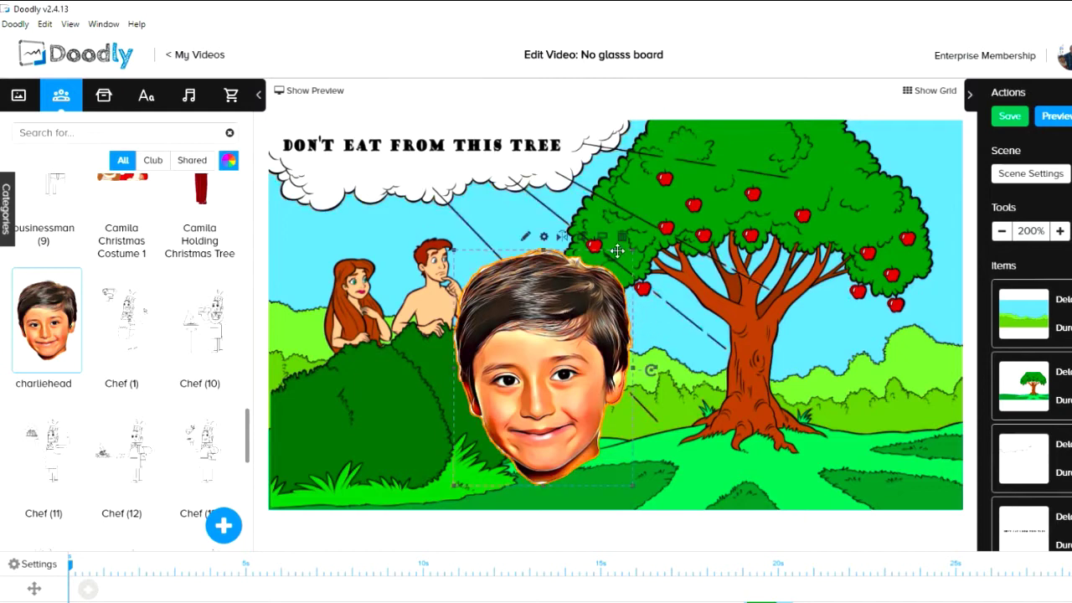
{"action": "left_click_drag", "start_coordinate": [636, 262], "coordinate": [578, 320]}
{"action": "left_click_drag", "start_coordinate": [543, 363], "coordinate": [895, 339]}
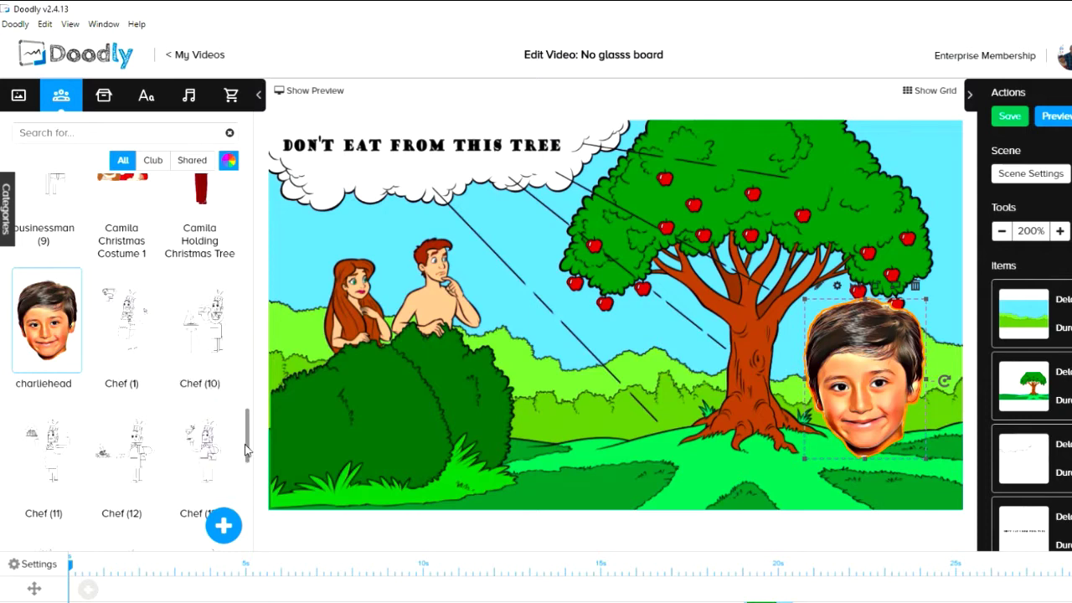
Start adding a new character from a file and browse to the Characters folder inside "MYy own pngs" on DATADRIVE1 (E:)
{"action": "scroll", "coordinate": [249, 435], "scroll_direction": "down", "scroll_amount": 5}
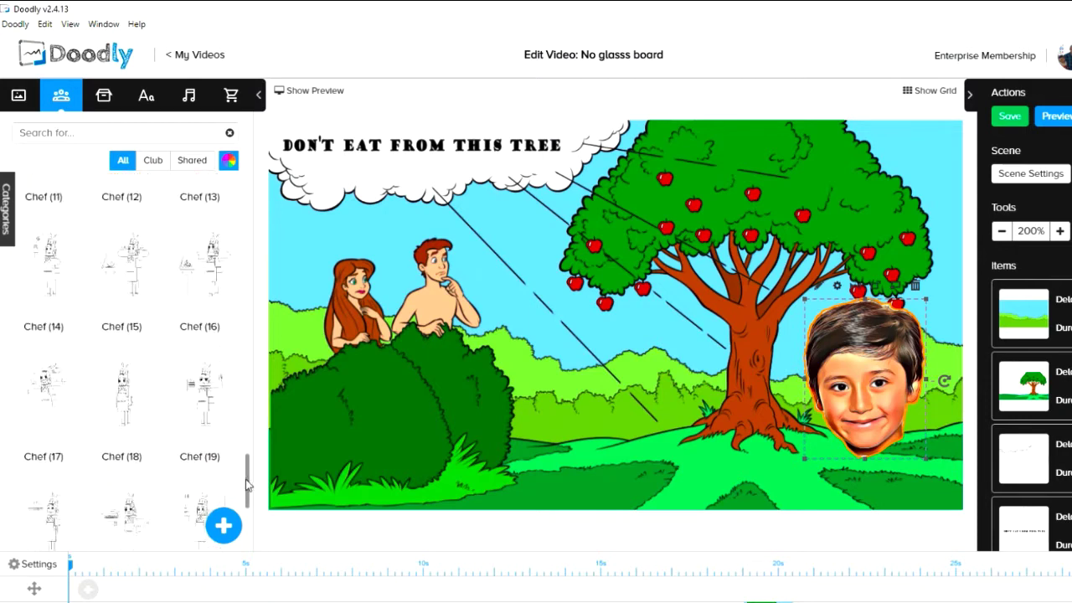
{"action": "scroll", "coordinate": [259, 419], "scroll_direction": "up", "scroll_amount": 15}
{"action": "scroll", "coordinate": [260, 364], "scroll_direction": "up", "scroll_amount": 1}
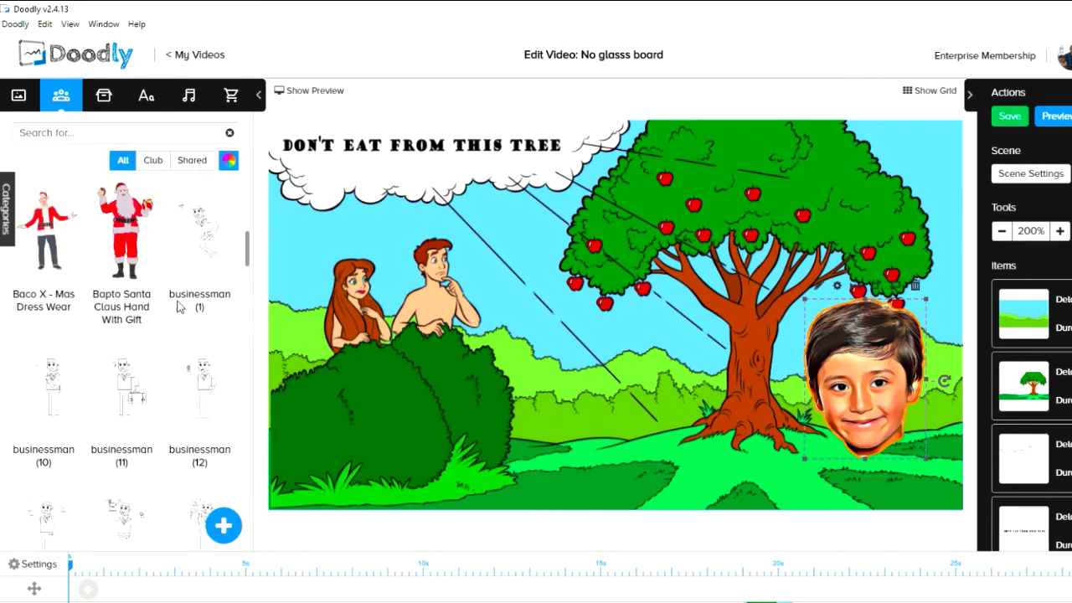
{"action": "left_click", "coordinate": [223, 528]}
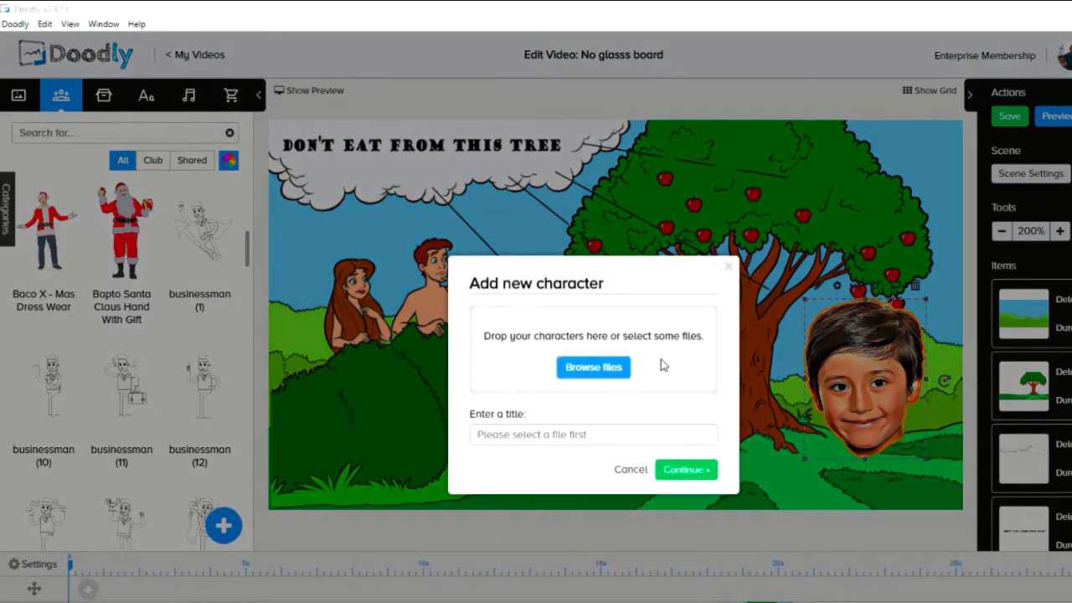
{"action": "left_click", "coordinate": [624, 366]}
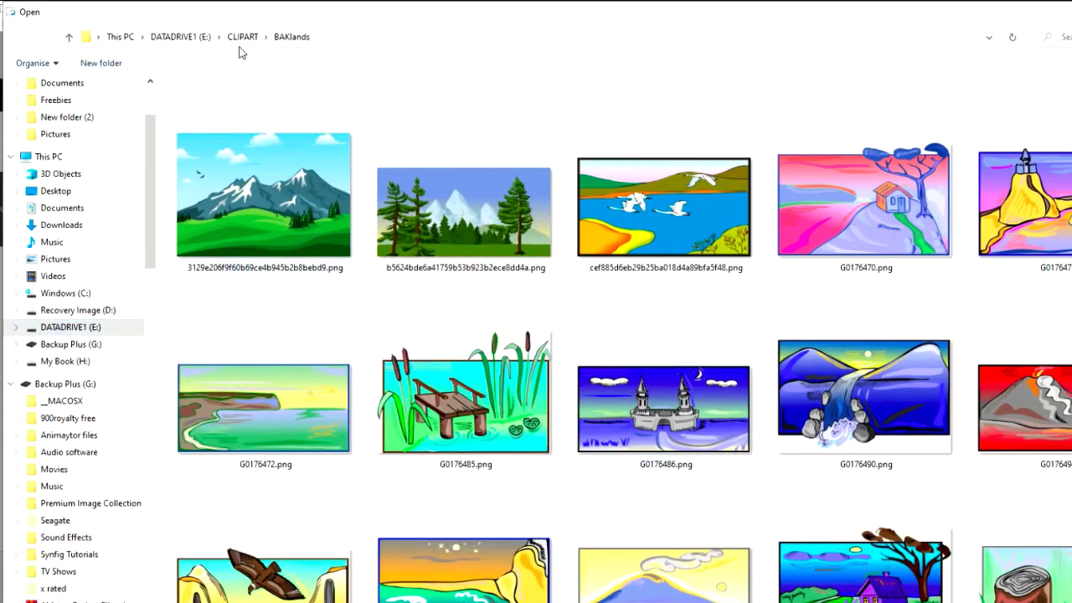
{"action": "left_click", "coordinate": [161, 37]}
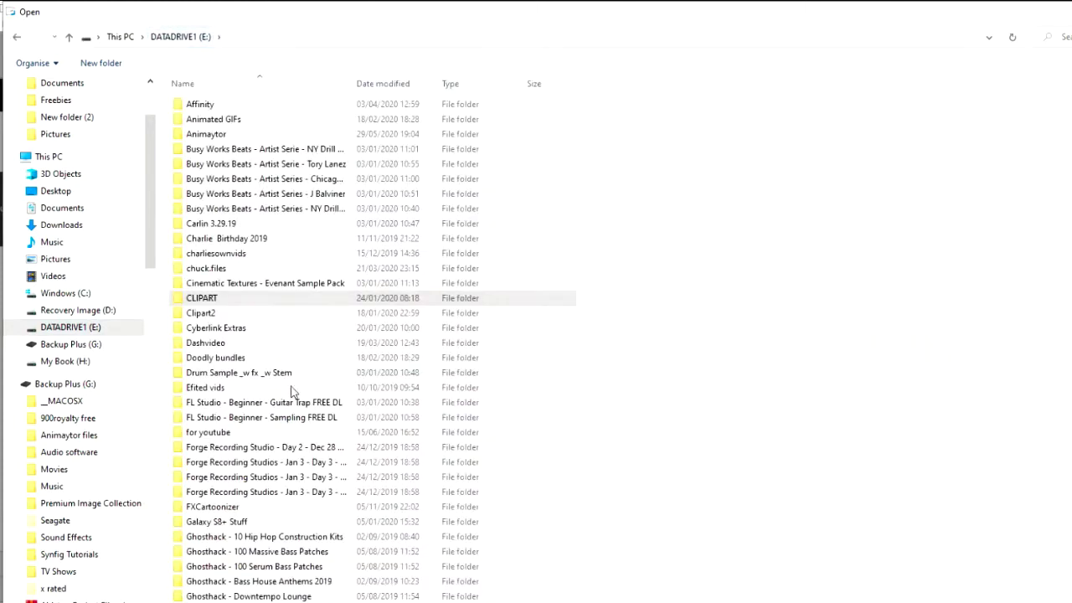
{"action": "scroll", "coordinate": [268, 455], "scroll_direction": "down", "scroll_amount": 15}
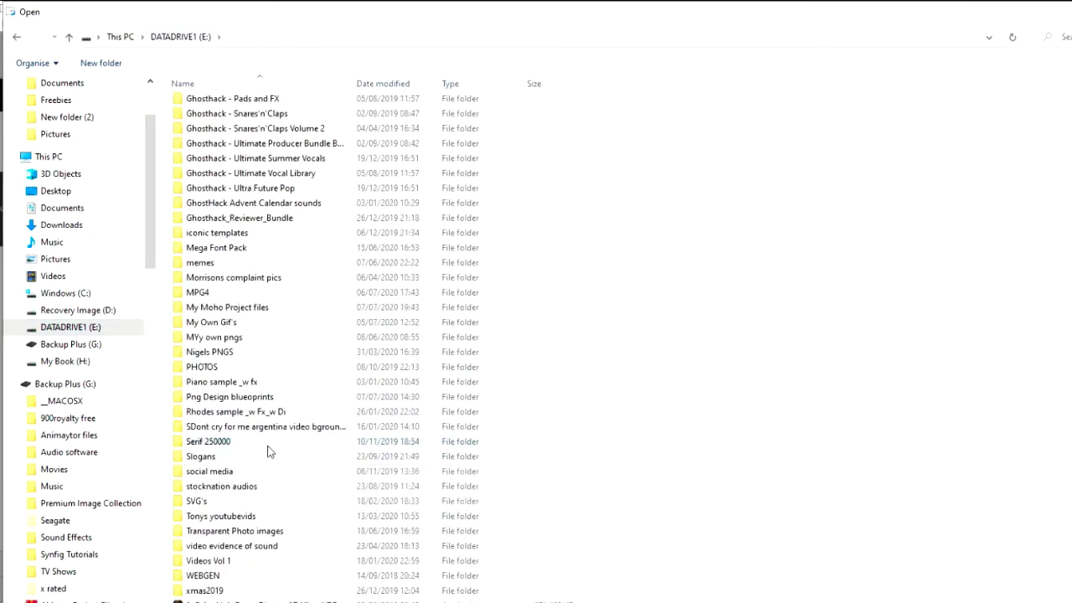
{"action": "double_click", "coordinate": [261, 338]}
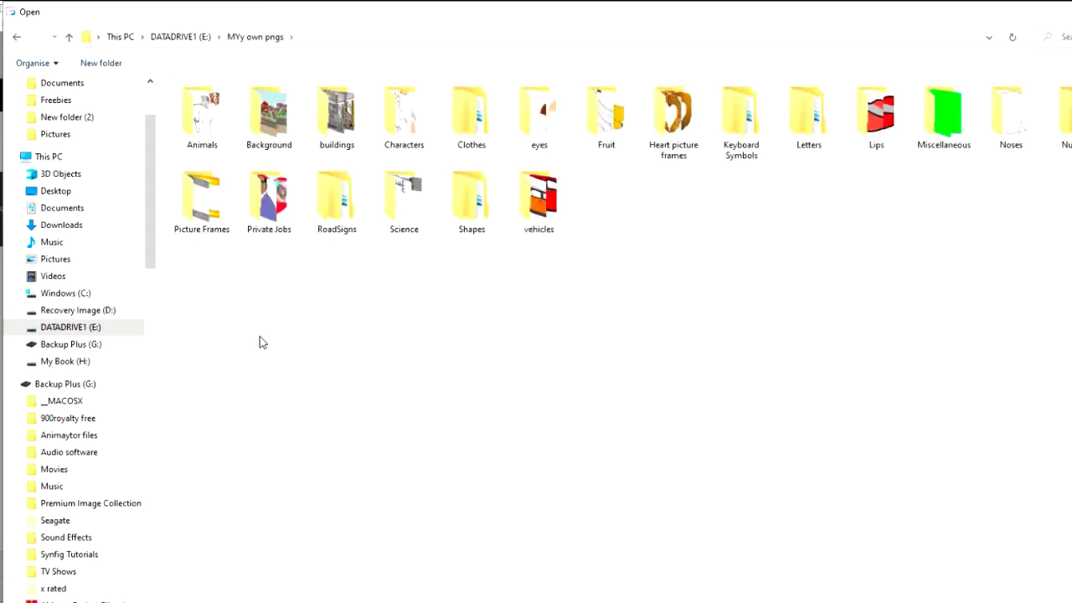
{"action": "double_click", "coordinate": [400, 117]}
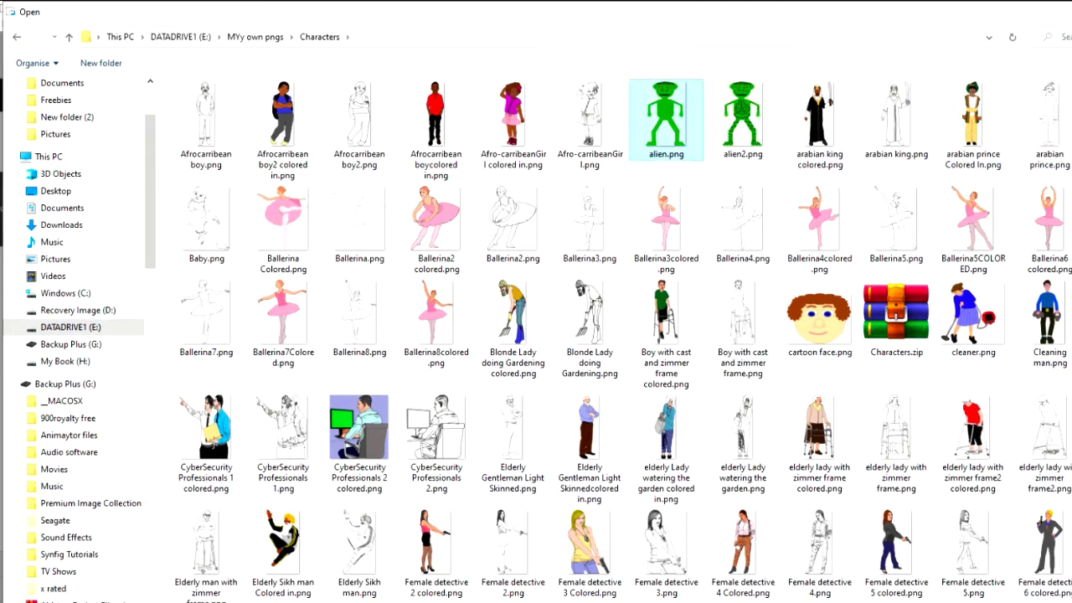
Try to import alien2.png as a new character
{"action": "left_click", "coordinate": [745, 148]}
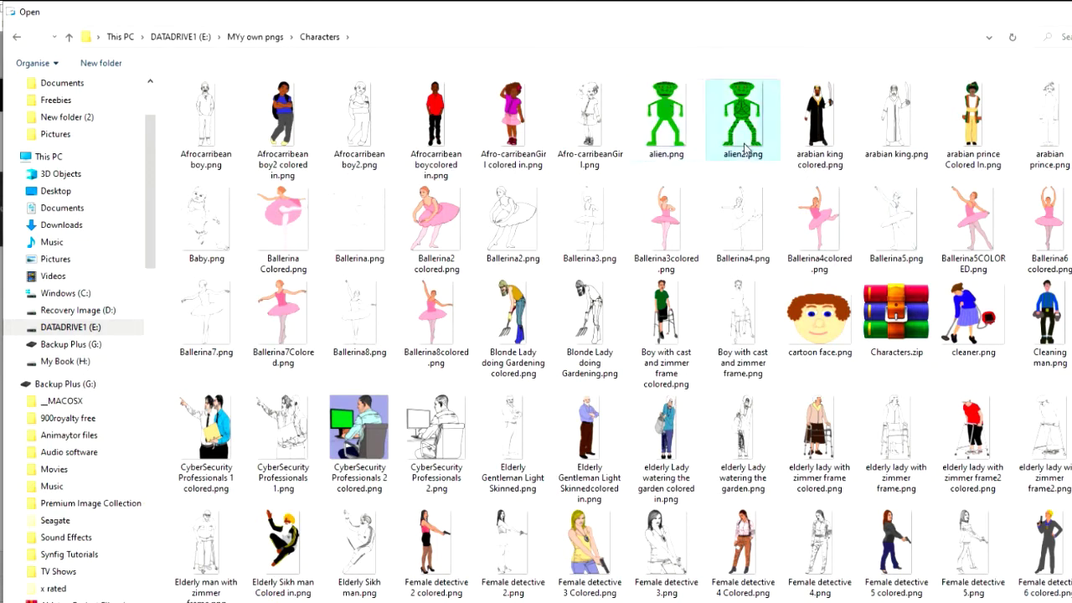
{"action": "double_click", "coordinate": [745, 148]}
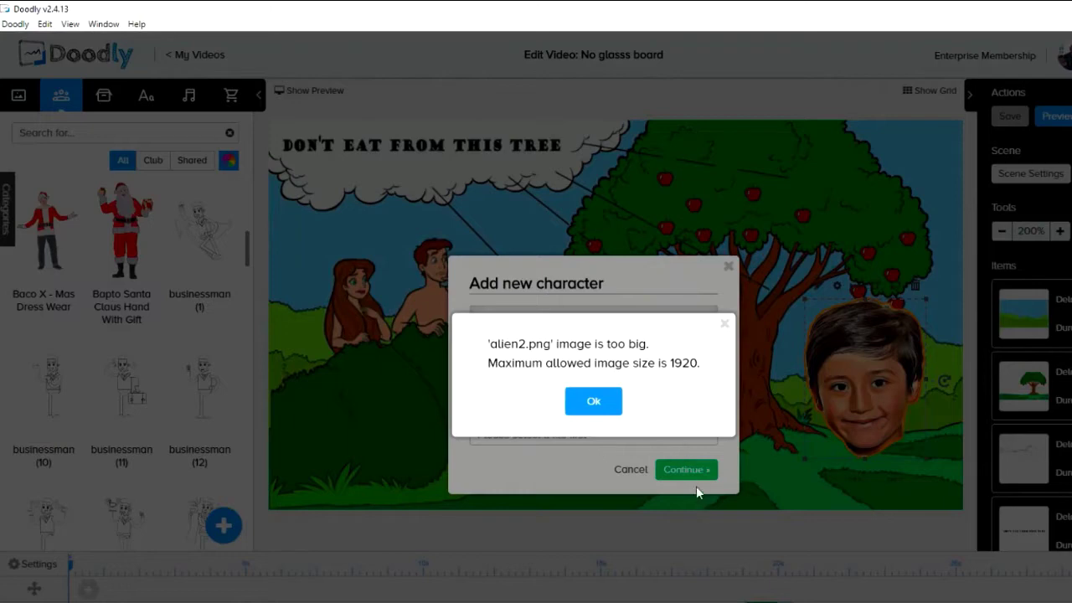
{"action": "left_click", "coordinate": [600, 403]}
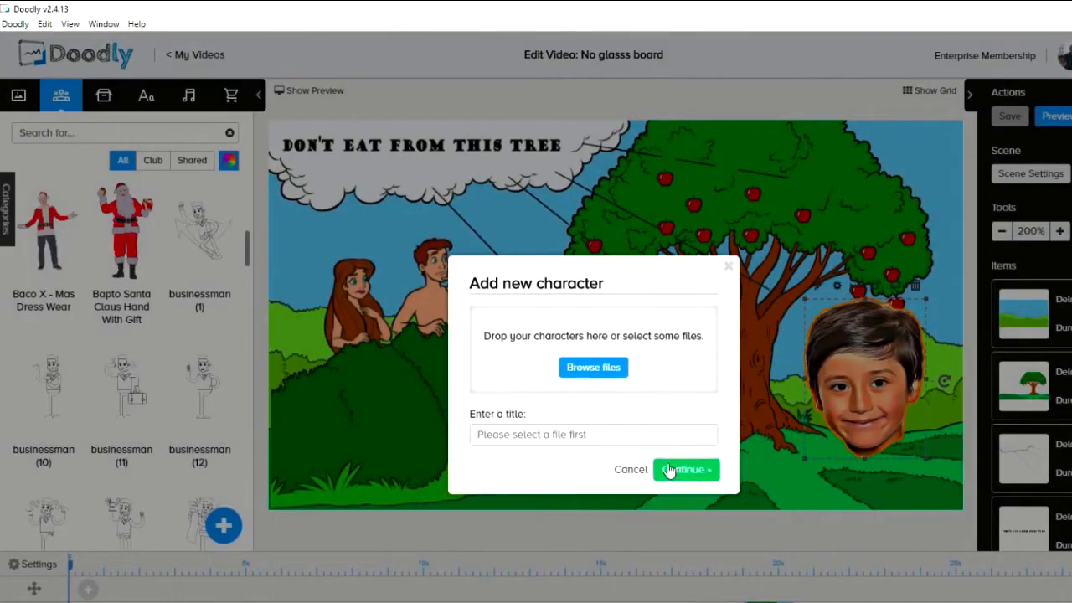
Import "arabian king colored.png" as a new character with the title "arabian king colored" and place it in the scene
{"action": "left_click", "coordinate": [613, 366]}
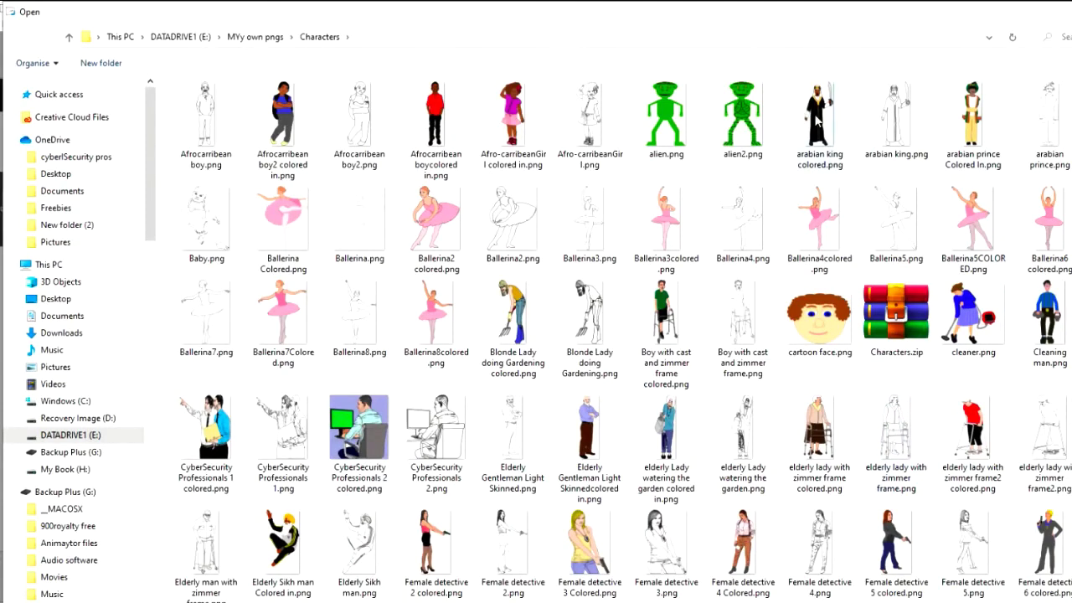
{"action": "left_click", "coordinate": [821, 121]}
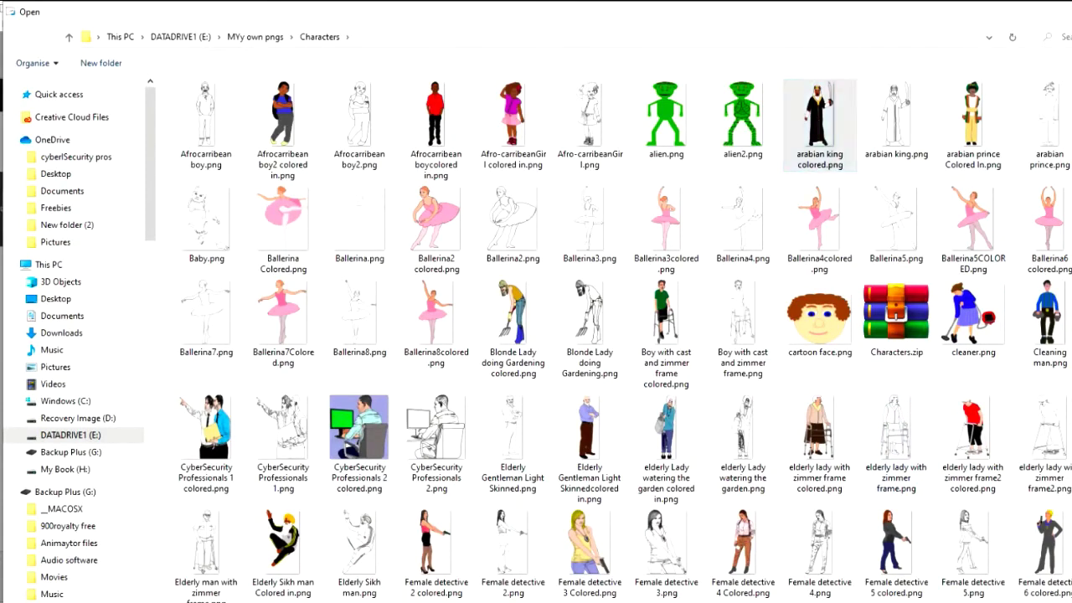
{"action": "double_click", "coordinate": [821, 121]}
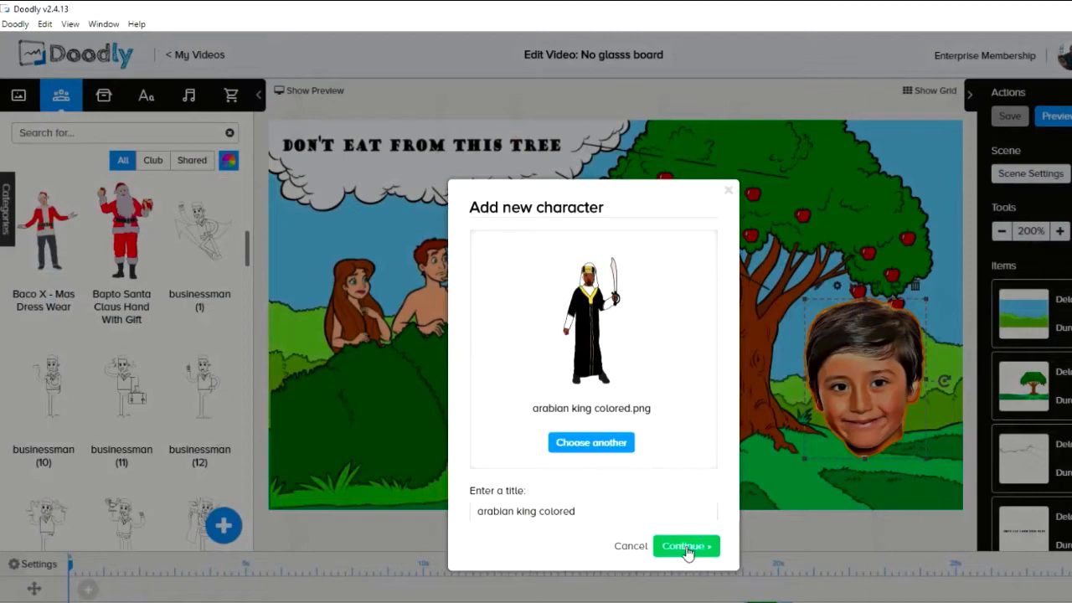
{"action": "left_click", "coordinate": [685, 547]}
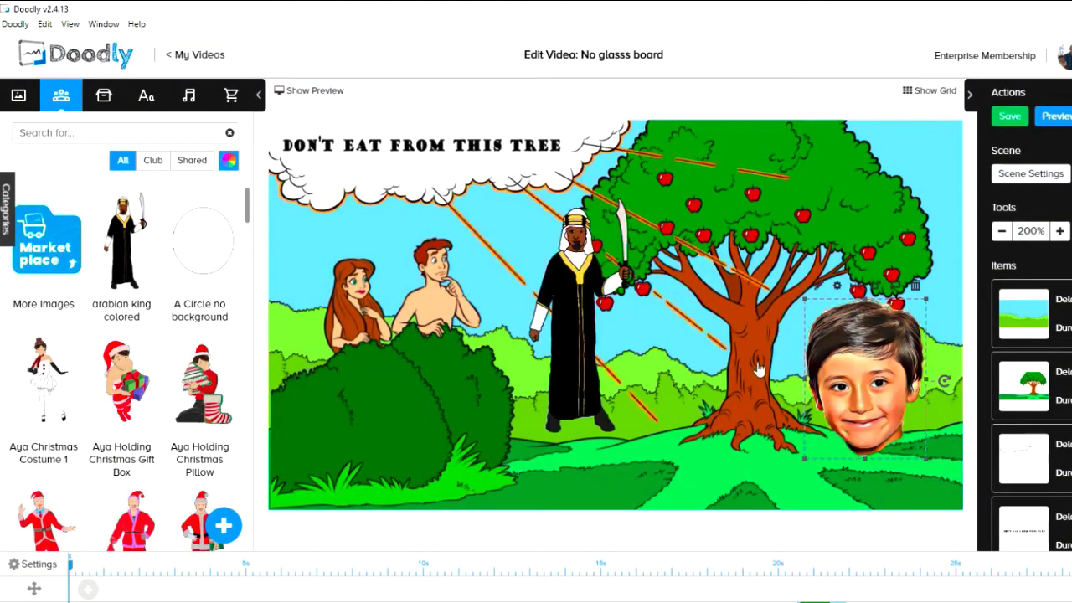
Move the Arabian king lower in the scene, beside the bush and clear of the tree trunk
{"action": "left_click", "coordinate": [552, 297]}
{"action": "left_click_drag", "start_coordinate": [553, 298], "coordinate": [558, 354]}
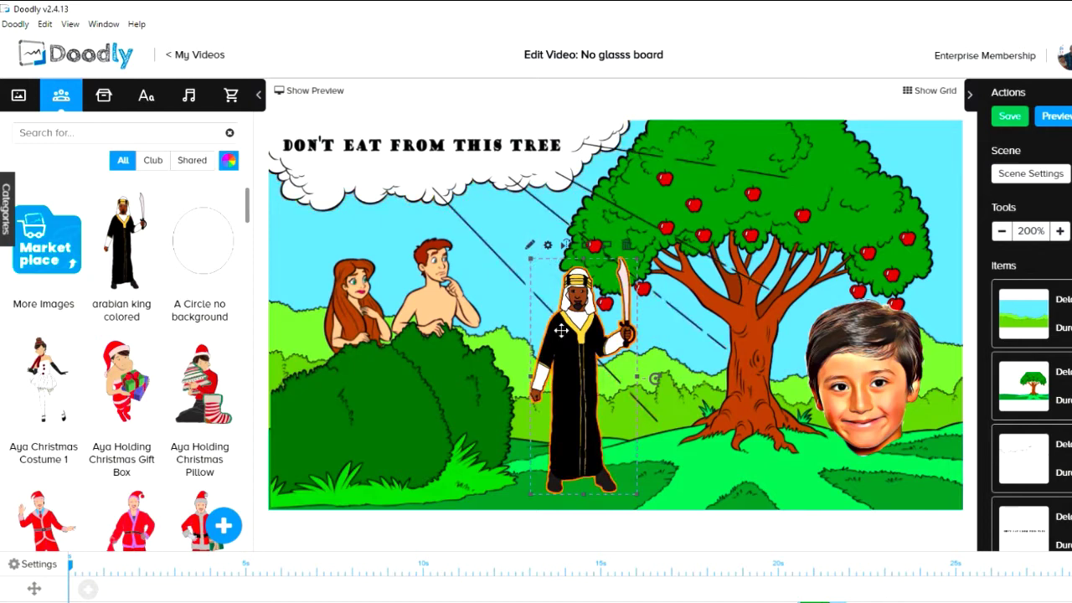
{"action": "left_click_drag", "start_coordinate": [560, 331], "coordinate": [516, 308]}
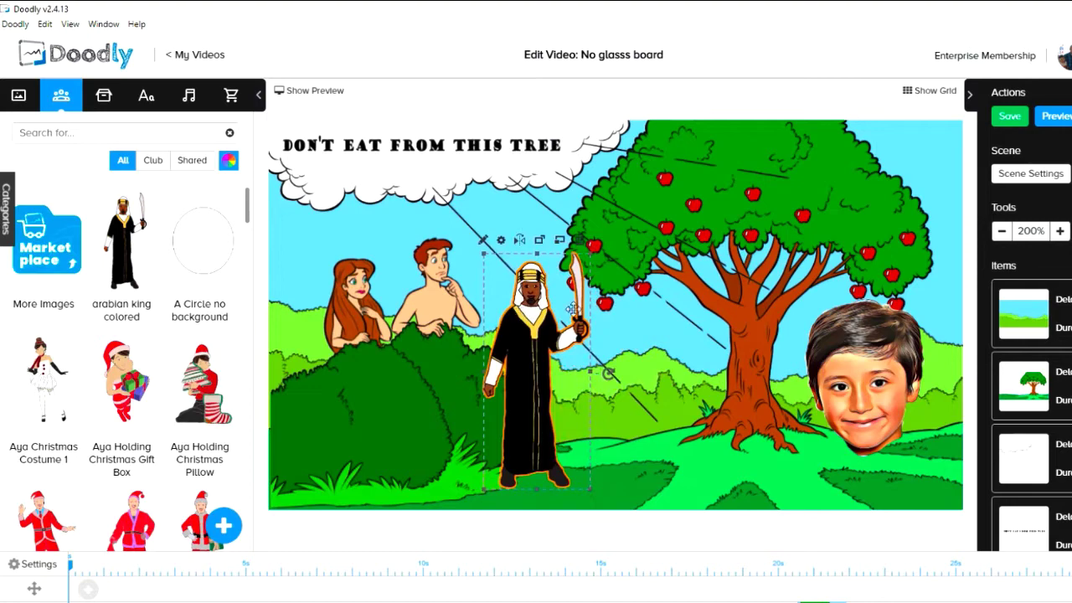
Set the Arabian king's enter animation to None and its exit animation to Erase
{"action": "left_click", "coordinate": [502, 240]}
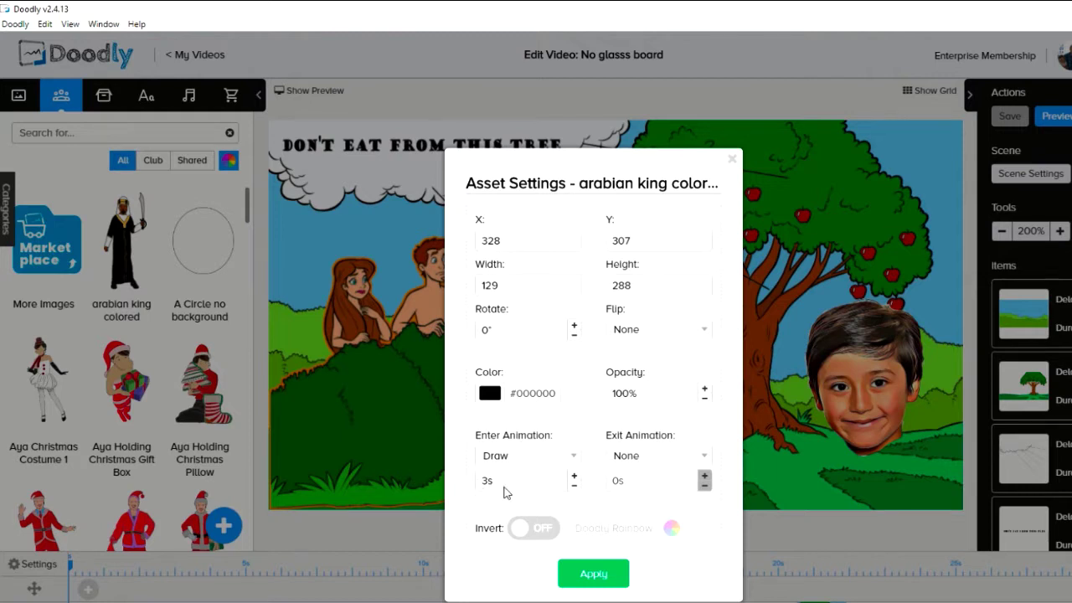
{"action": "left_click", "coordinate": [572, 459]}
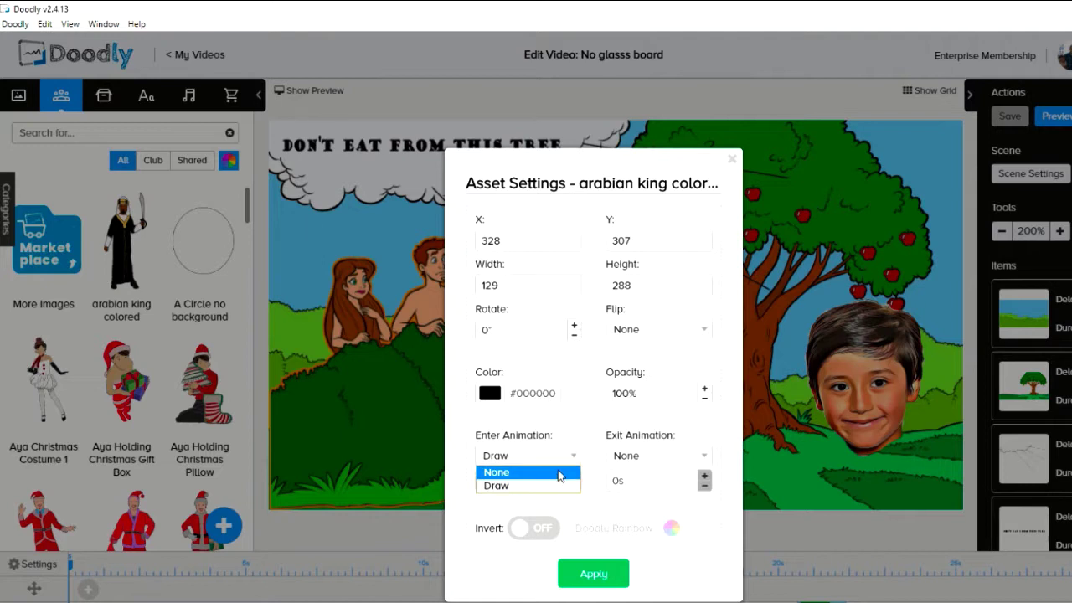
{"action": "left_click", "coordinate": [559, 474]}
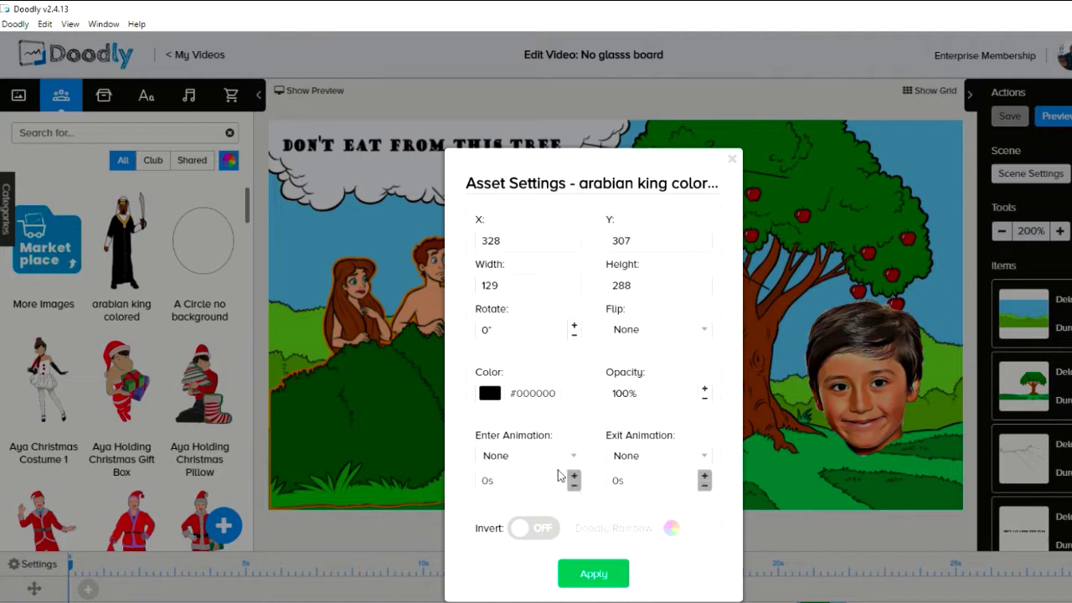
{"action": "left_click", "coordinate": [702, 461]}
{"action": "left_click", "coordinate": [687, 488]}
{"action": "left_click", "coordinate": [618, 568]}
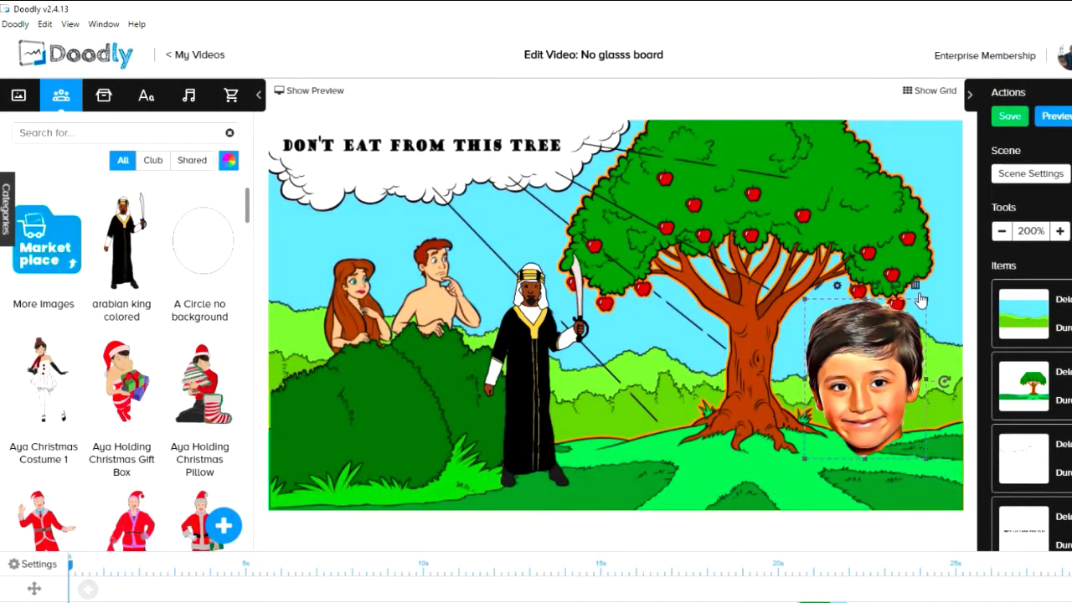
Delete the boy's head from the scene and preview the video
{"action": "left_click", "coordinate": [916, 286]}
{"action": "left_click", "coordinate": [638, 412]}
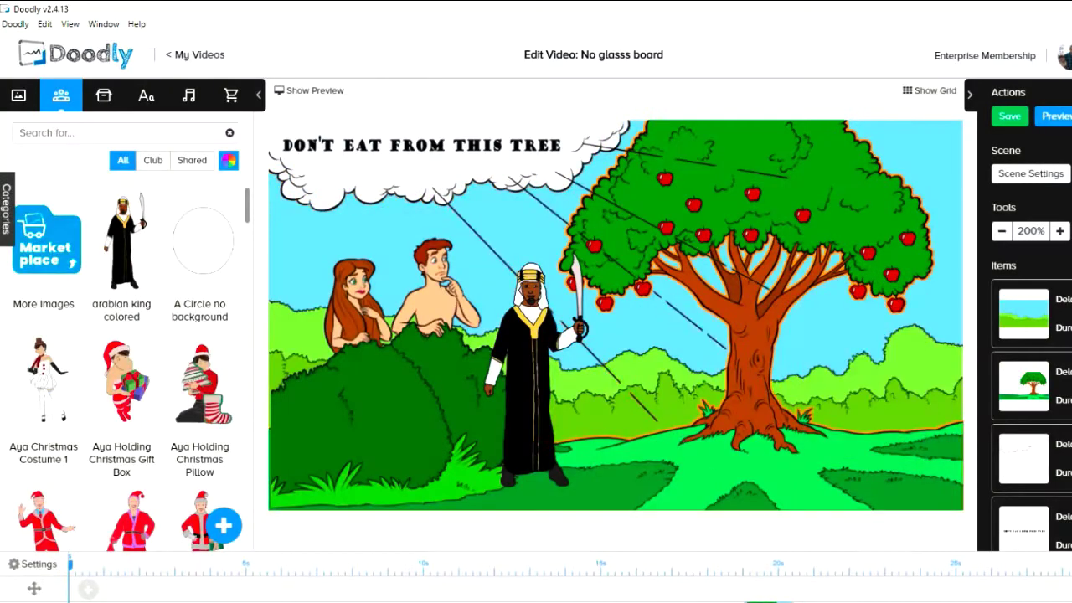
{"action": "left_click", "coordinate": [1055, 116]}
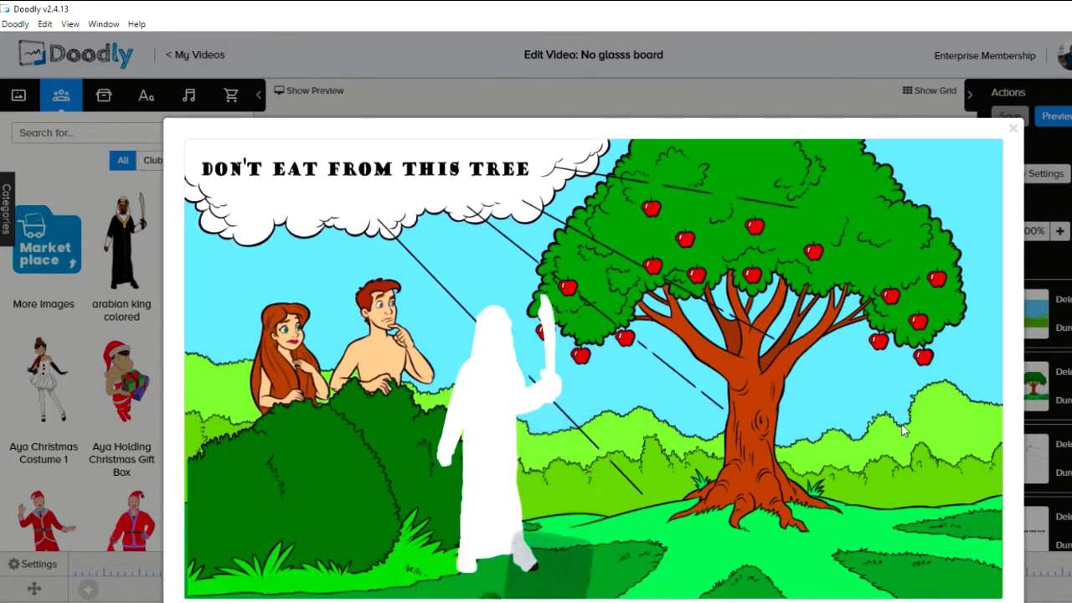
{"action": "left_click", "coordinate": [1014, 129]}
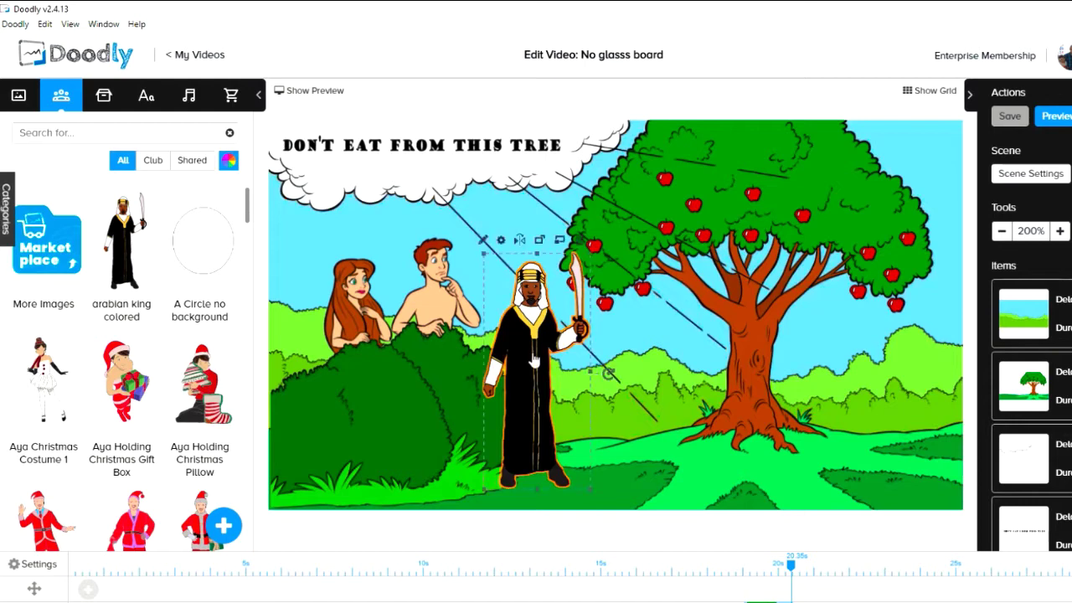
Try to set the Arabian king's exit animation to None and its enter animation to Draw with a duration above 3 s
{"action": "left_click", "coordinate": [534, 361]}
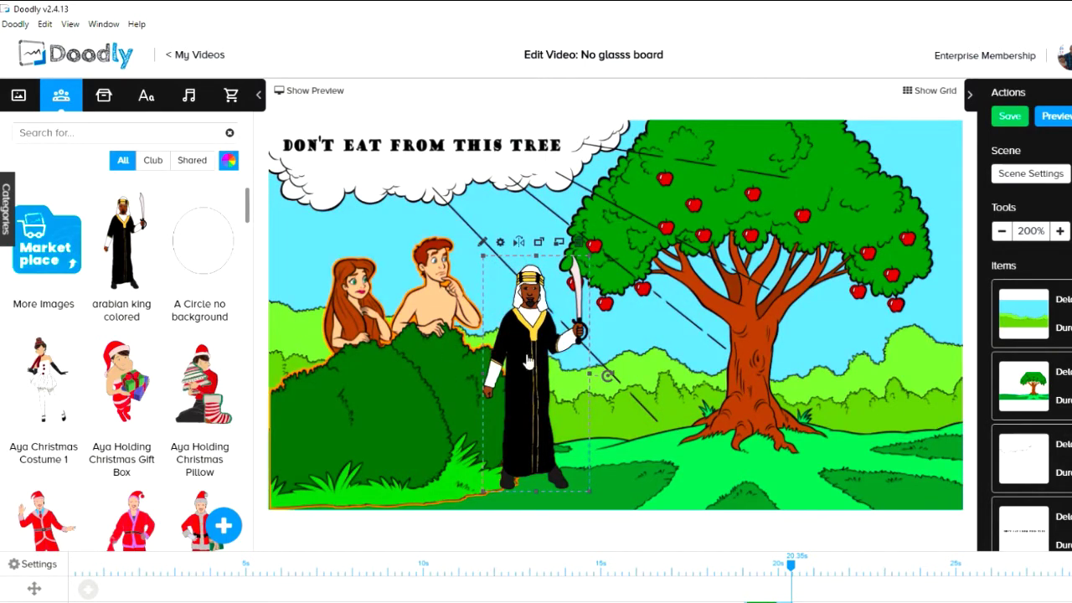
{"action": "left_click", "coordinate": [501, 243]}
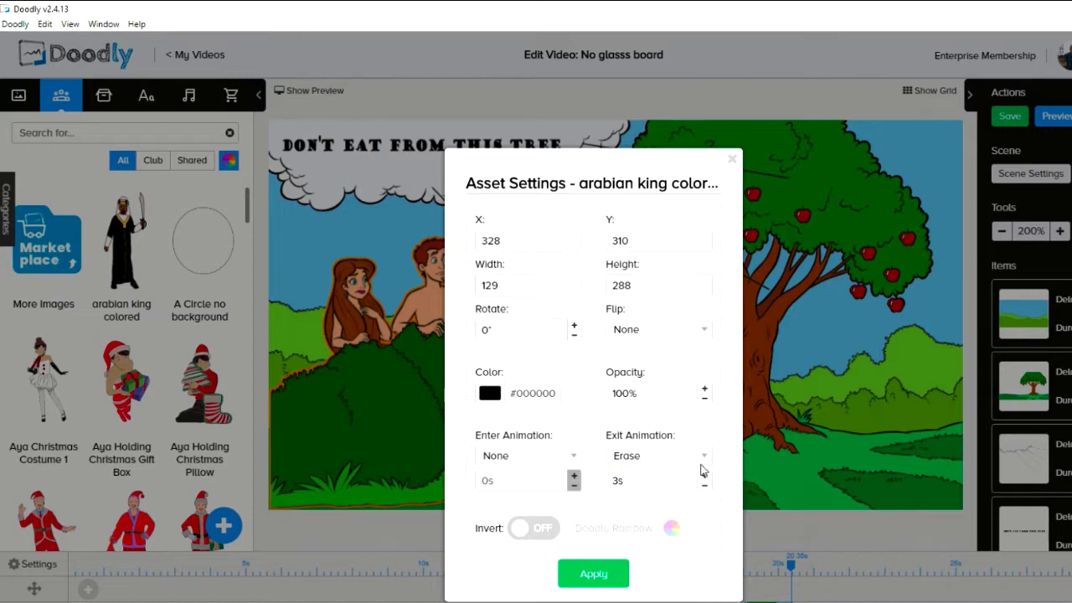
{"action": "left_click", "coordinate": [702, 466]}
{"action": "left_click", "coordinate": [701, 473]}
{"action": "left_click", "coordinate": [575, 458]}
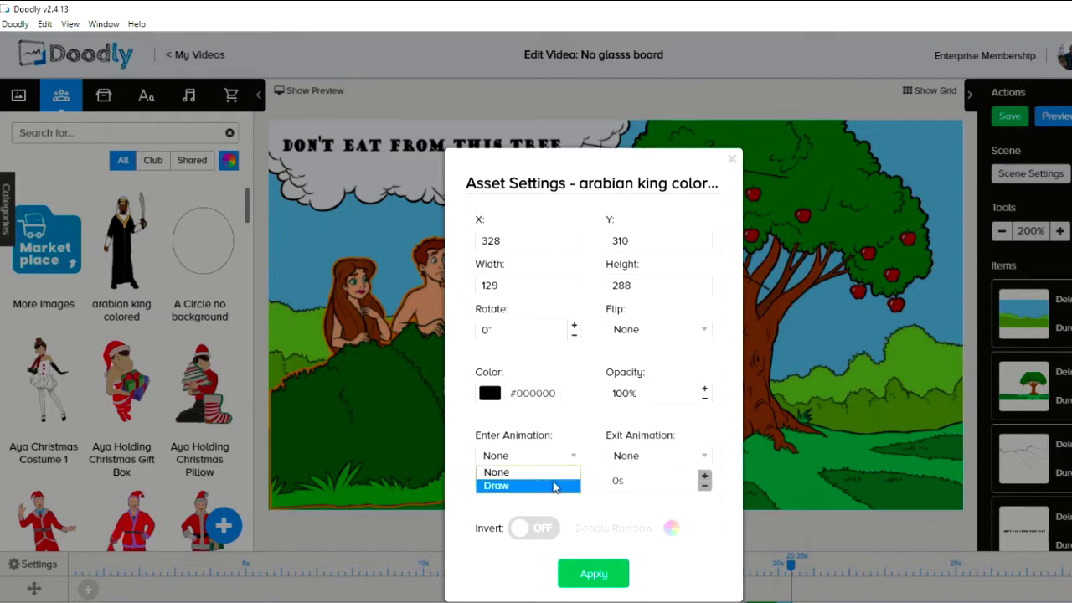
{"action": "left_click", "coordinate": [553, 485]}
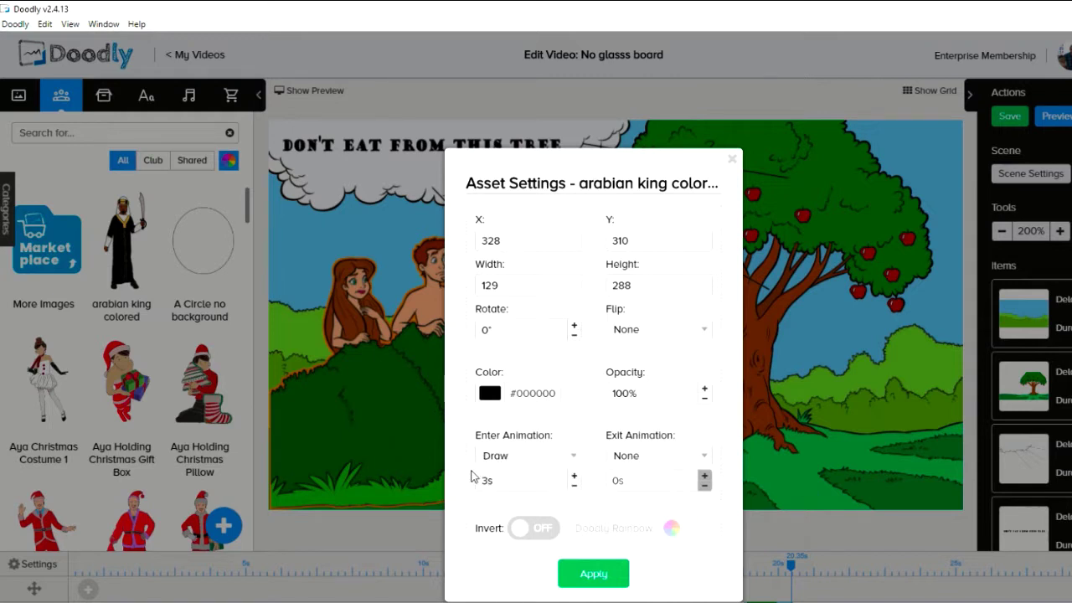
{"action": "left_click", "coordinate": [575, 476]}
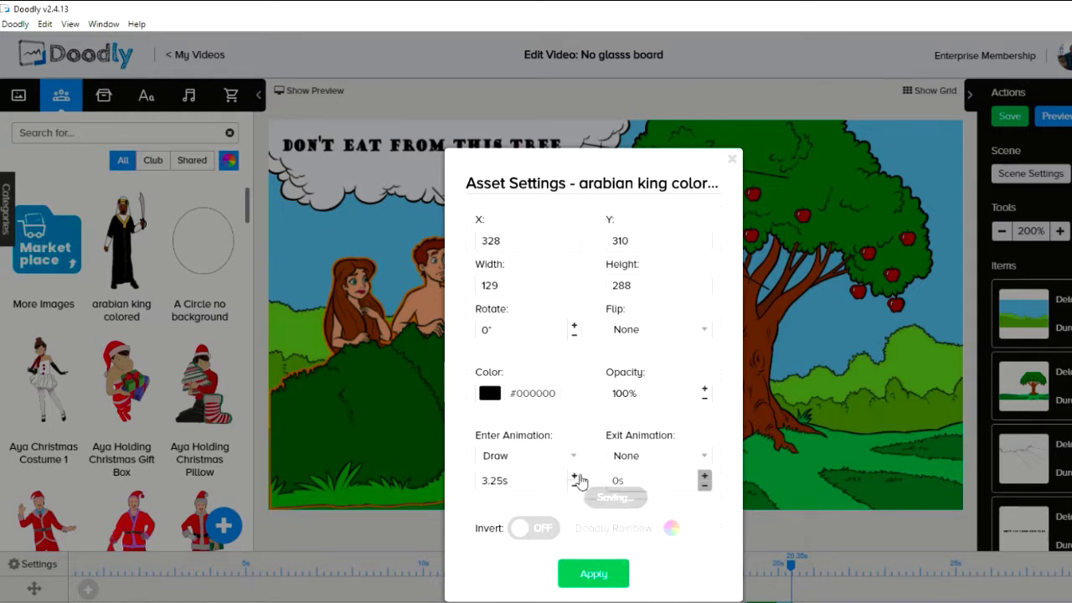
{"action": "left_click", "coordinate": [575, 475]}
{"action": "left_click", "coordinate": [575, 476]}
{"action": "left_click", "coordinate": [575, 476]}
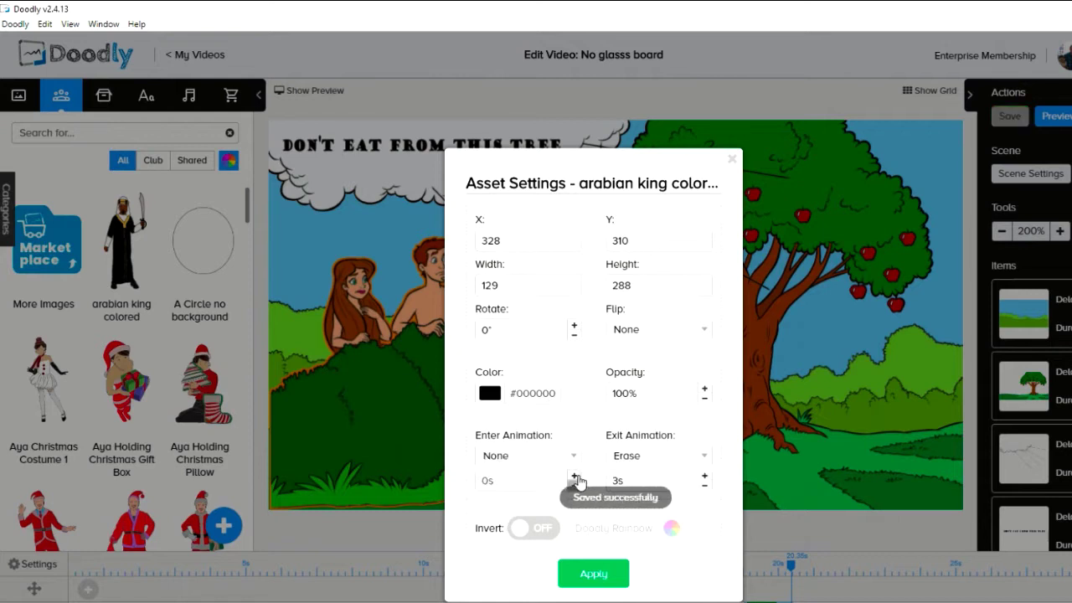
Set the Arabian king's enter animation to Draw at 3 s and its exit animation to None, and apply the settings
{"action": "left_click", "coordinate": [572, 460]}
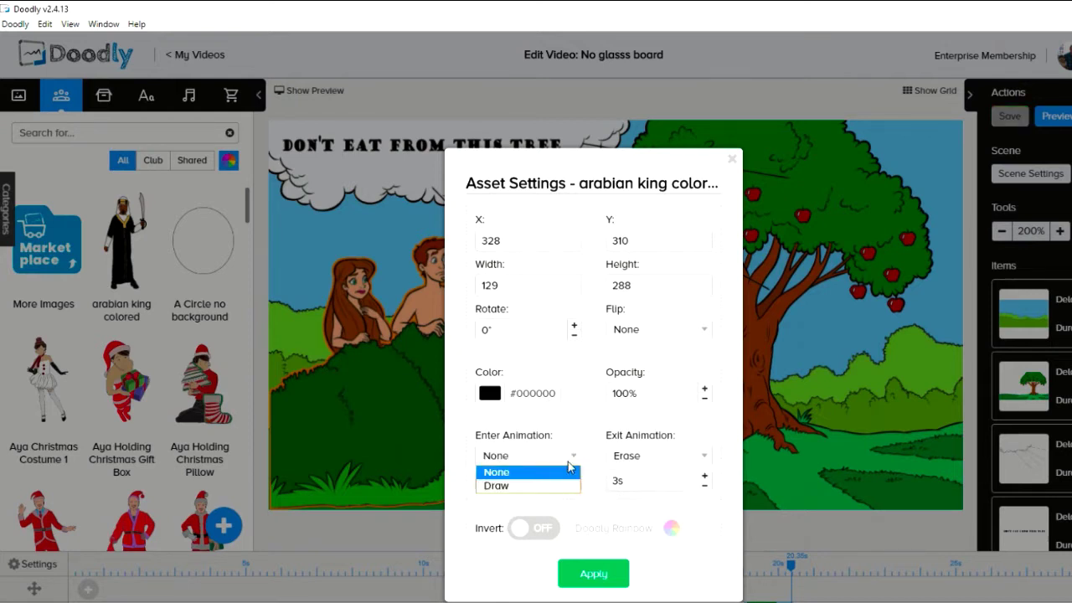
{"action": "left_click", "coordinate": [566, 488]}
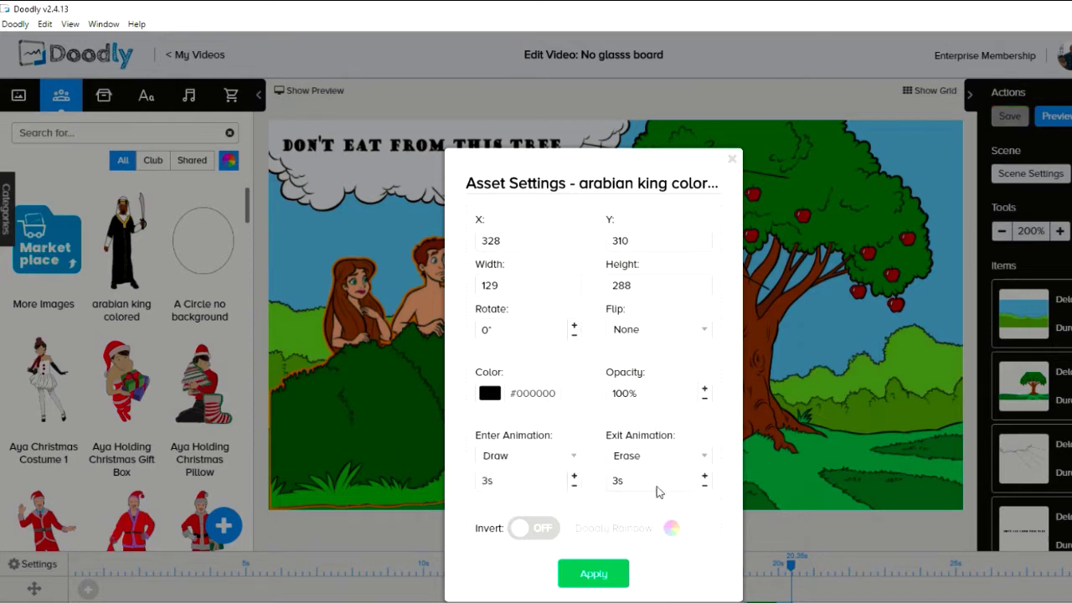
{"action": "left_click", "coordinate": [703, 459]}
{"action": "left_click", "coordinate": [686, 473]}
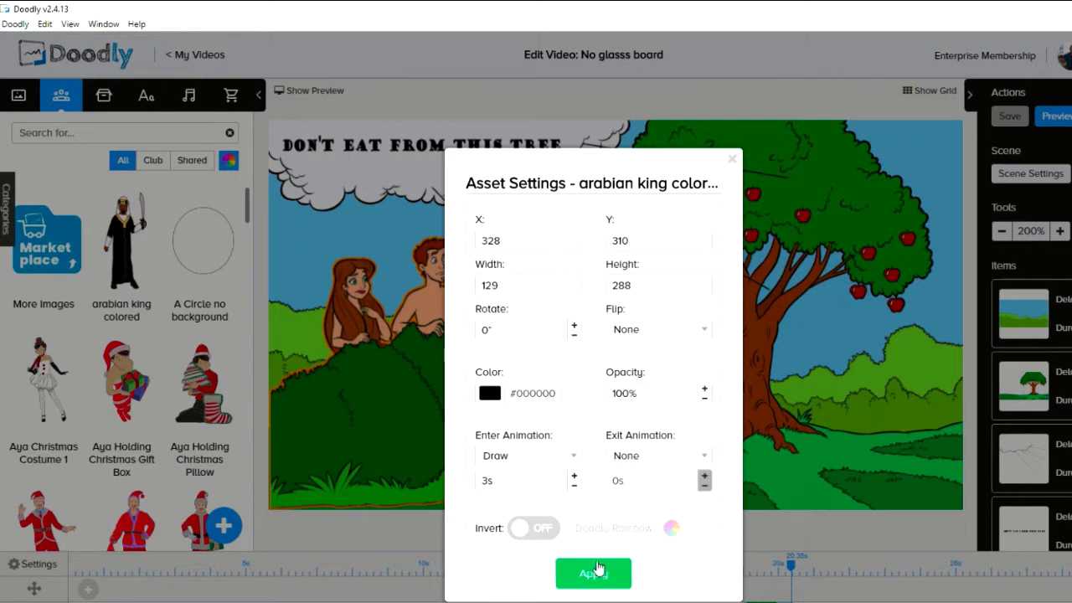
{"action": "left_click", "coordinate": [590, 575]}
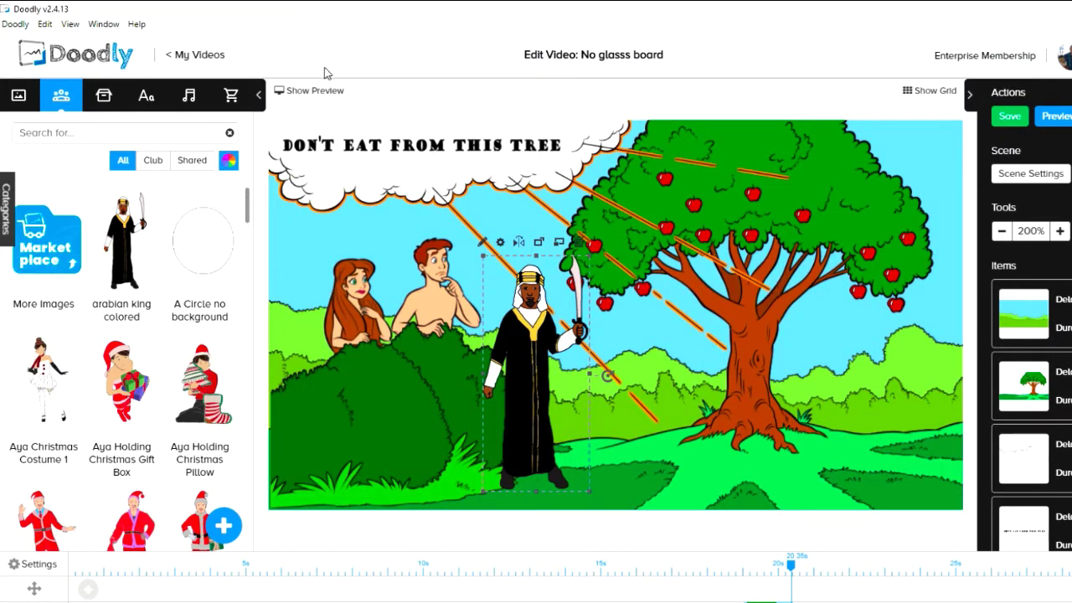
Add the Arctic Wolf from the Animals props beside the tree trunk as a new item, without replacing the Arabian king
{"action": "left_click", "coordinate": [112, 95]}
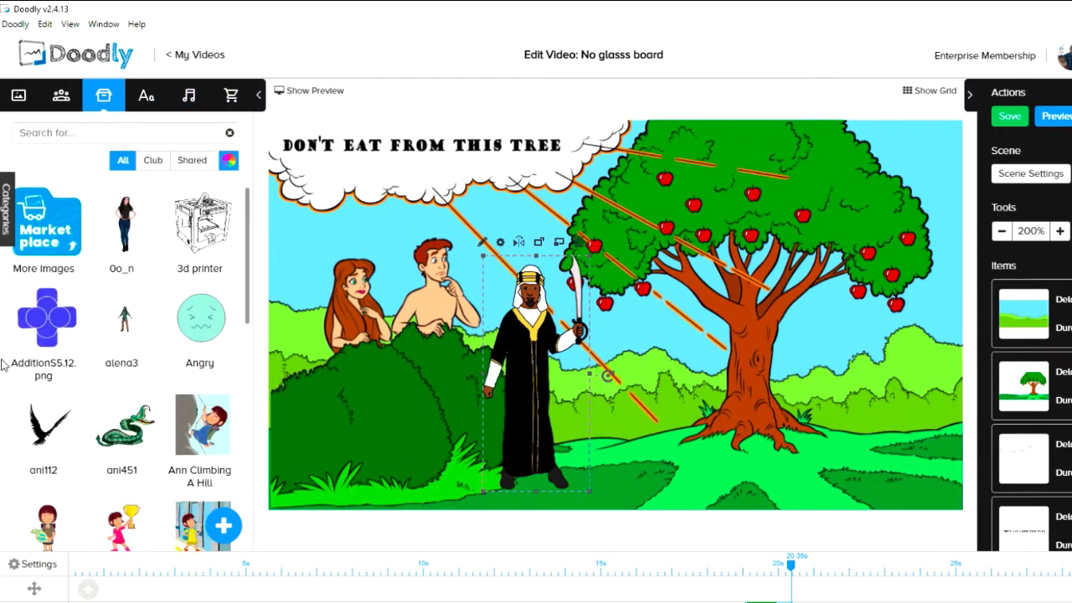
{"action": "left_click", "coordinate": [11, 199]}
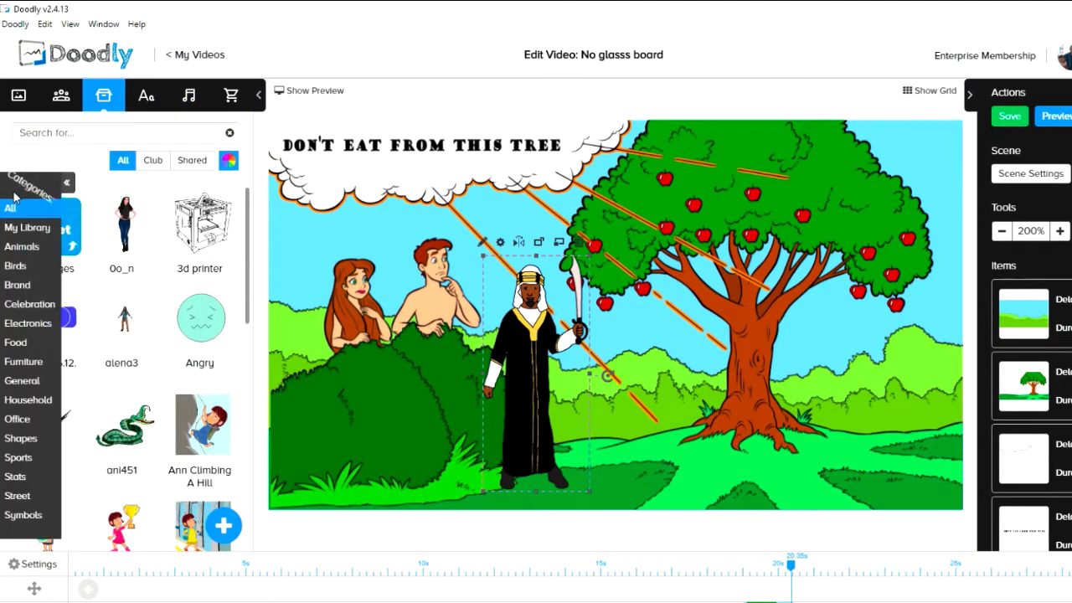
{"action": "left_click", "coordinate": [47, 256]}
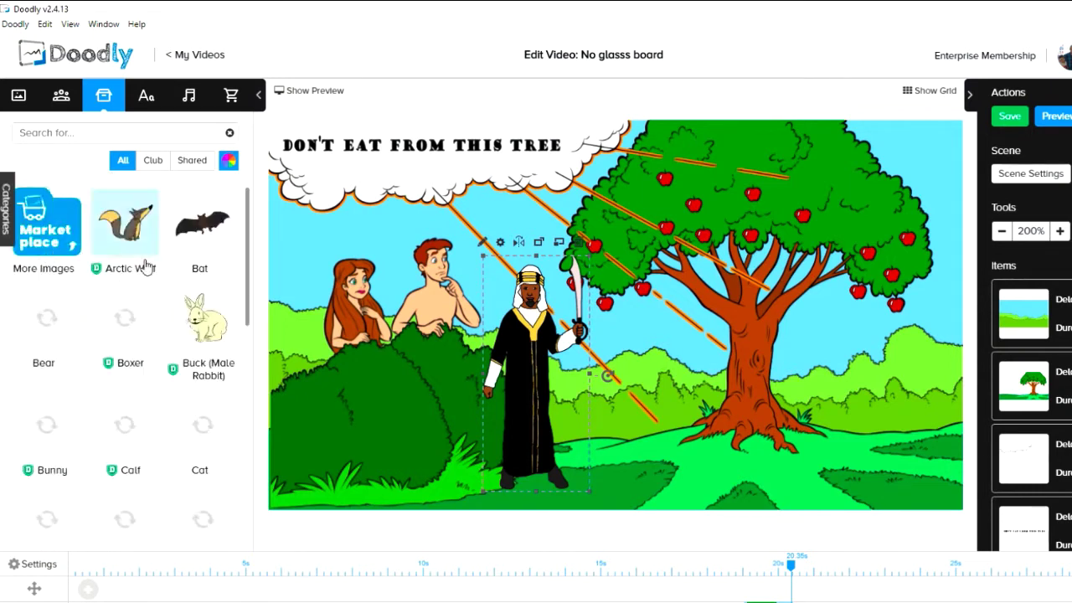
{"action": "left_click", "coordinate": [62, 216]}
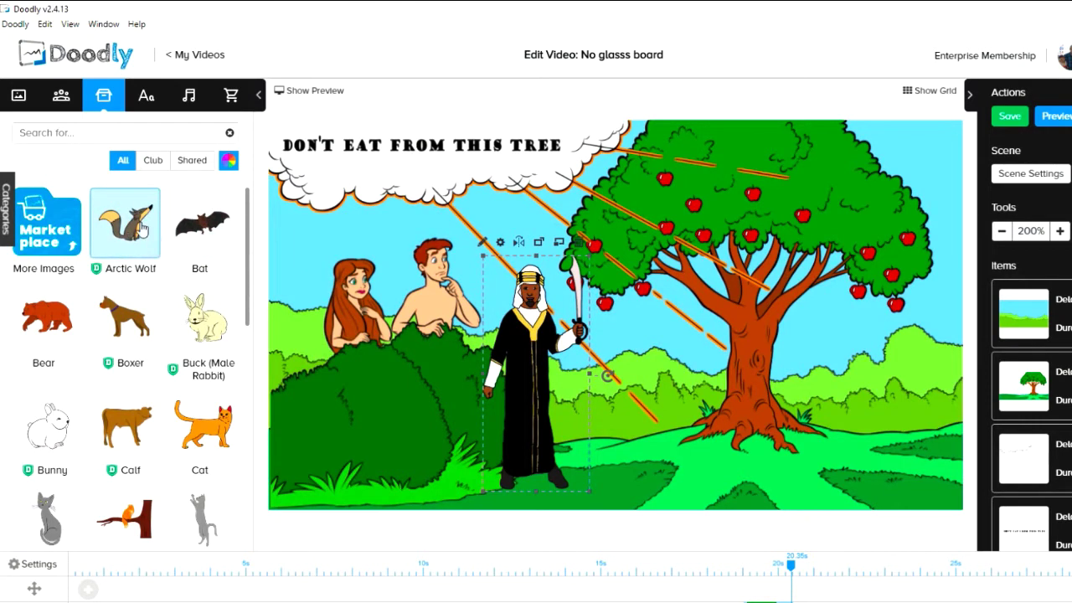
{"action": "left_click_drag", "start_coordinate": [156, 231], "coordinate": [704, 439]}
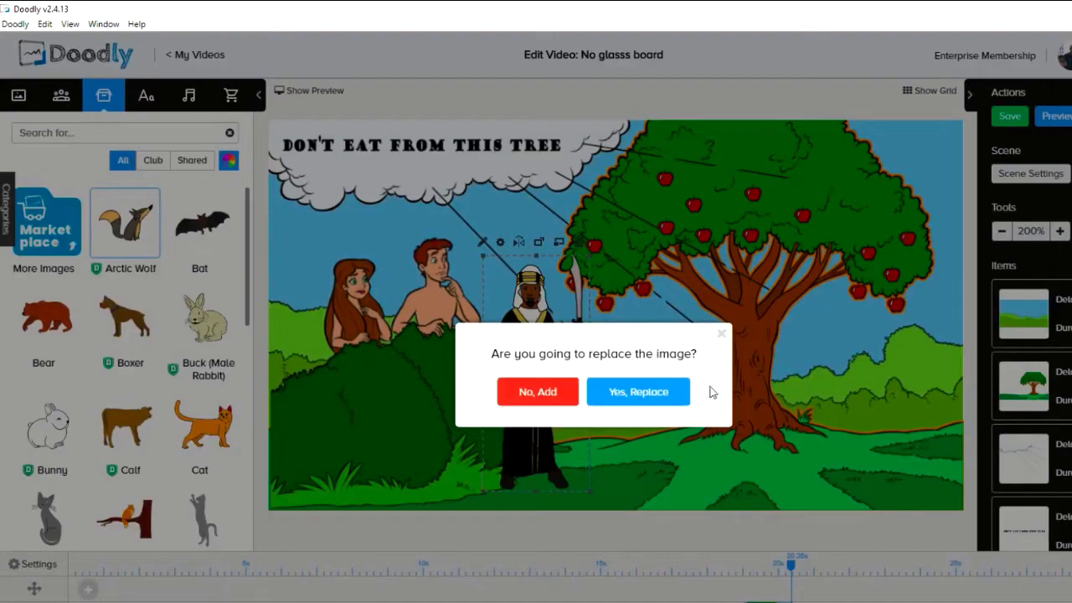
{"action": "left_click", "coordinate": [521, 396]}
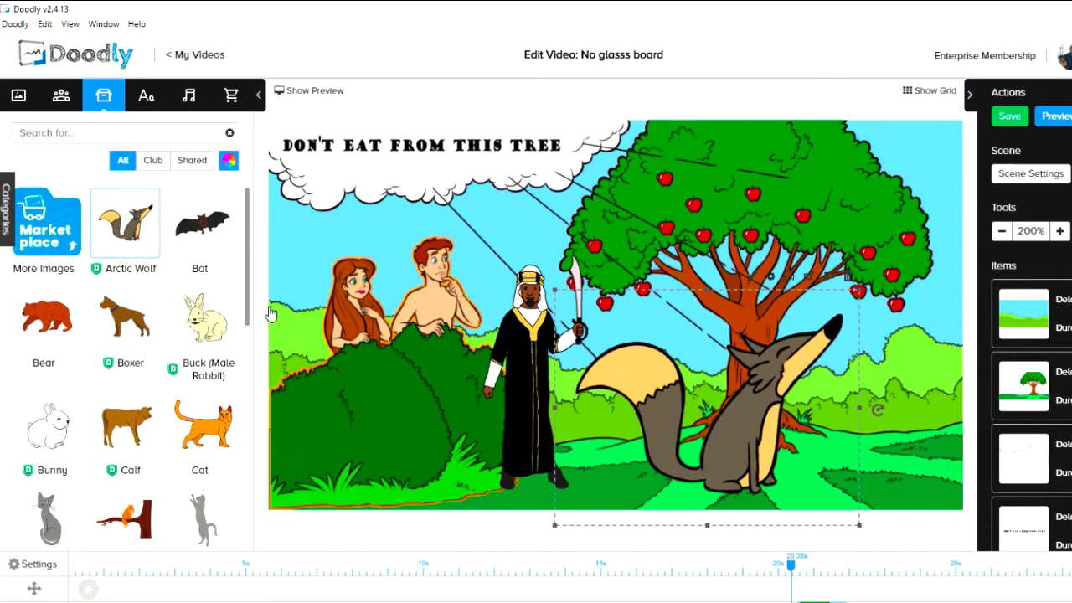
Browse the prop categories and look through the items in Household
{"action": "left_click", "coordinate": [5, 207]}
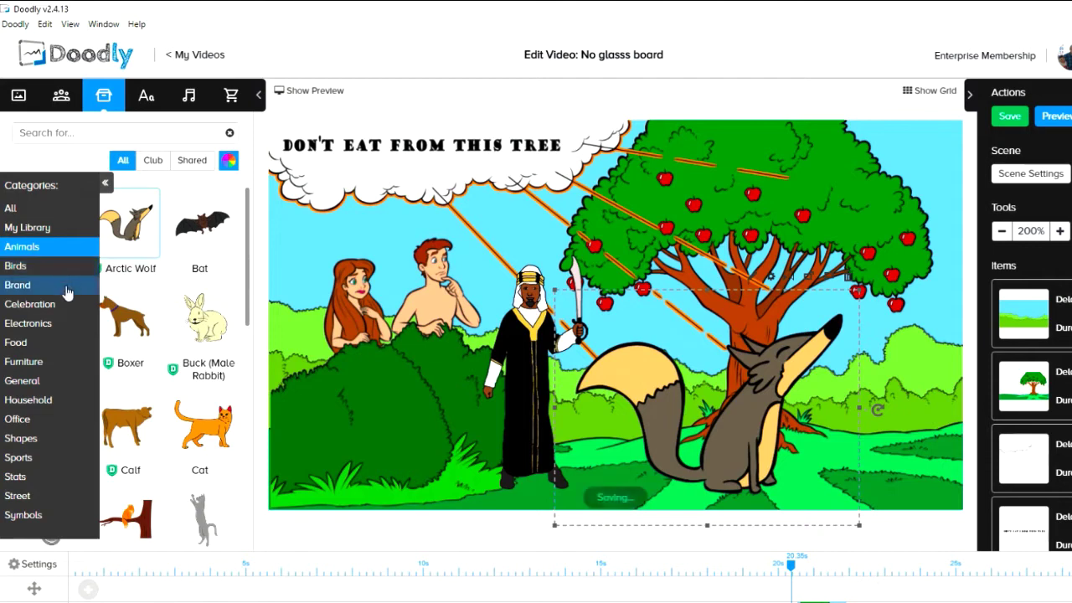
{"action": "left_click", "coordinate": [22, 247]}
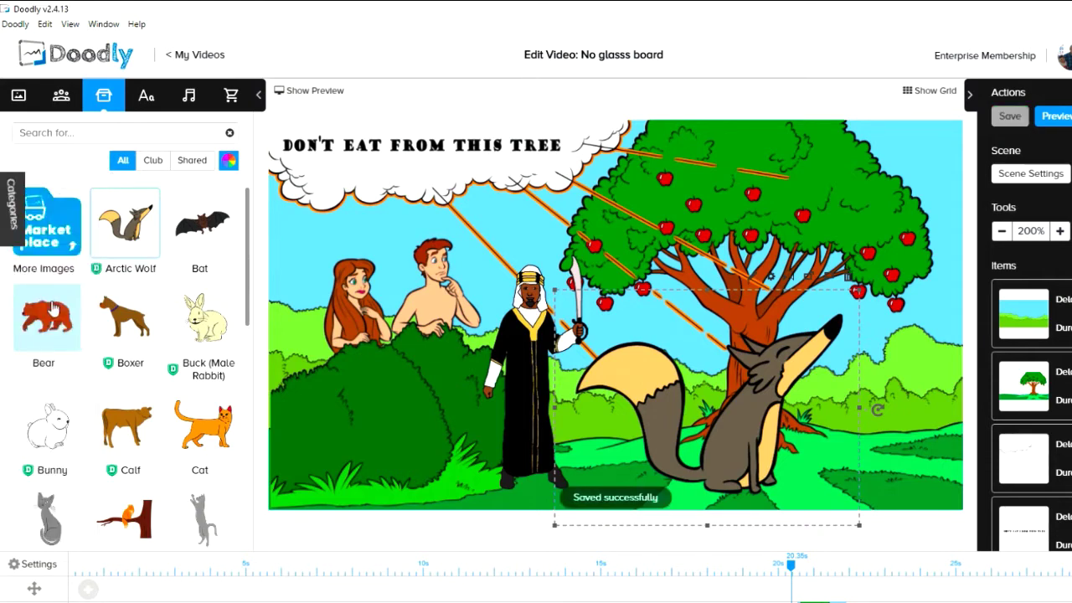
{"action": "left_click", "coordinate": [10, 188]}
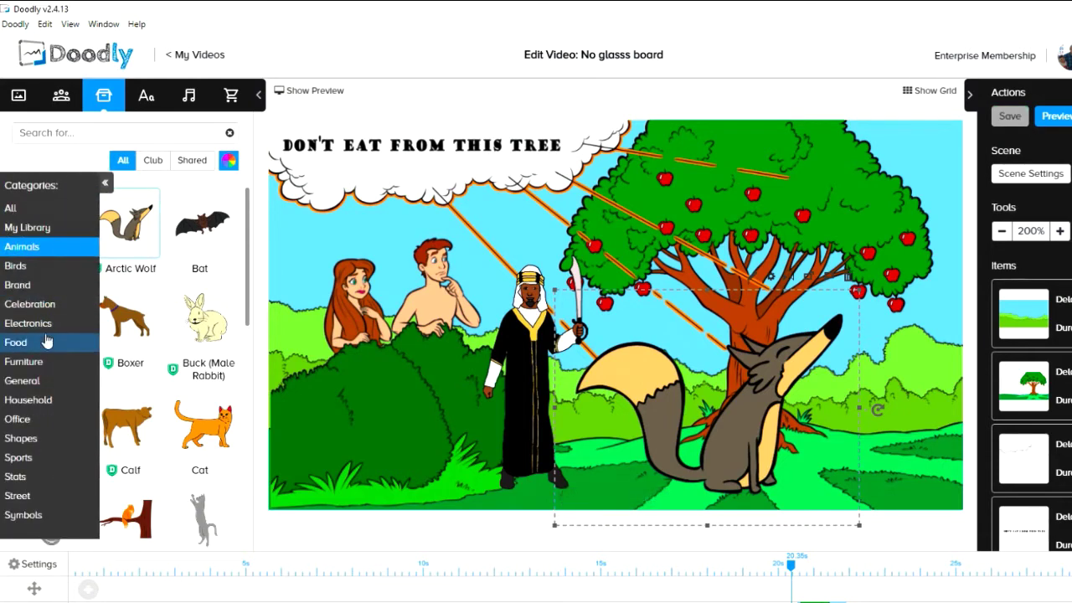
{"action": "left_click", "coordinate": [64, 401]}
{"action": "scroll", "coordinate": [178, 404], "scroll_direction": "down", "scroll_amount": 4}
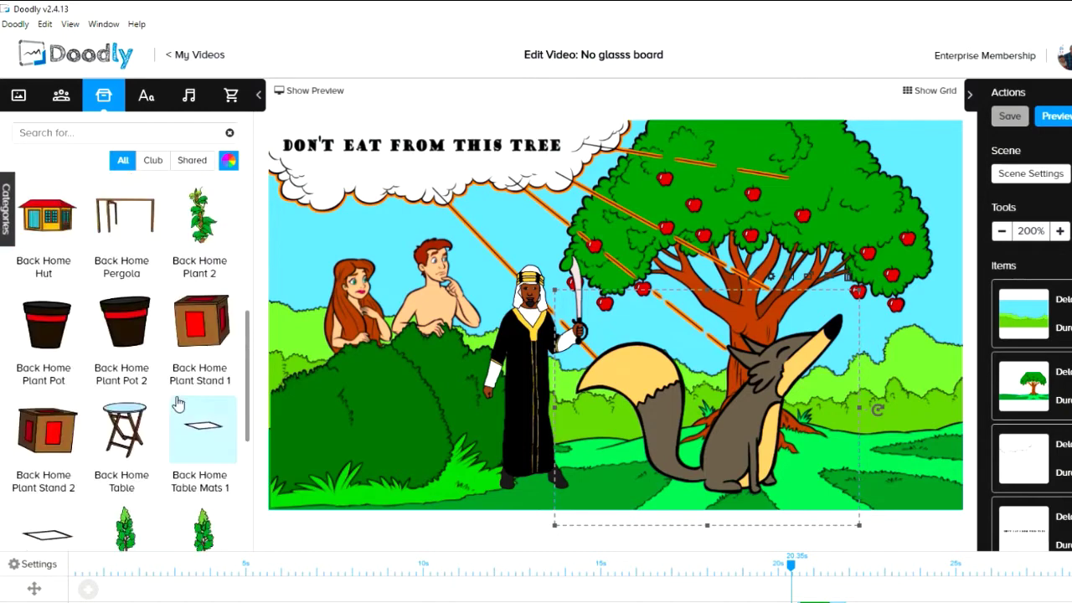
{"action": "scroll", "coordinate": [178, 404], "scroll_direction": "down", "scroll_amount": 15}
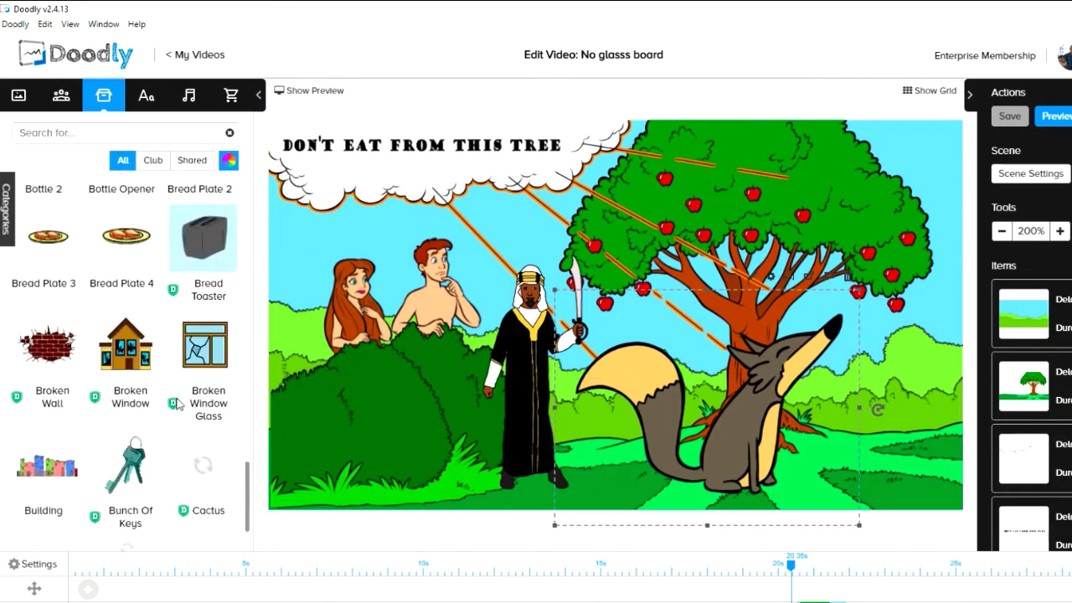
{"action": "scroll", "coordinate": [178, 404], "scroll_direction": "down", "scroll_amount": 15}
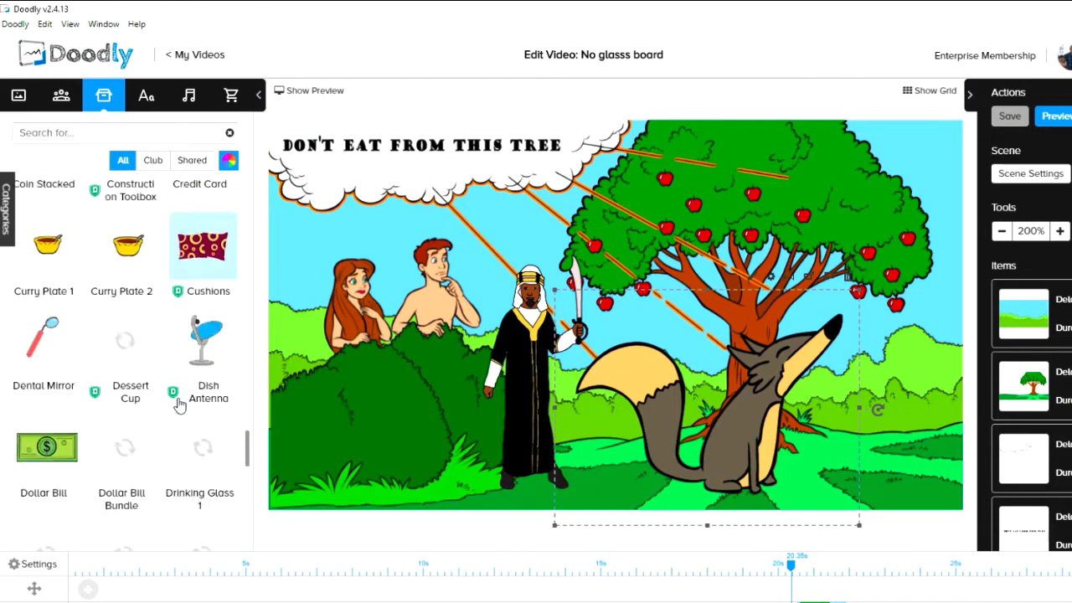
{"action": "scroll", "coordinate": [179, 404], "scroll_direction": "down", "scroll_amount": 10}
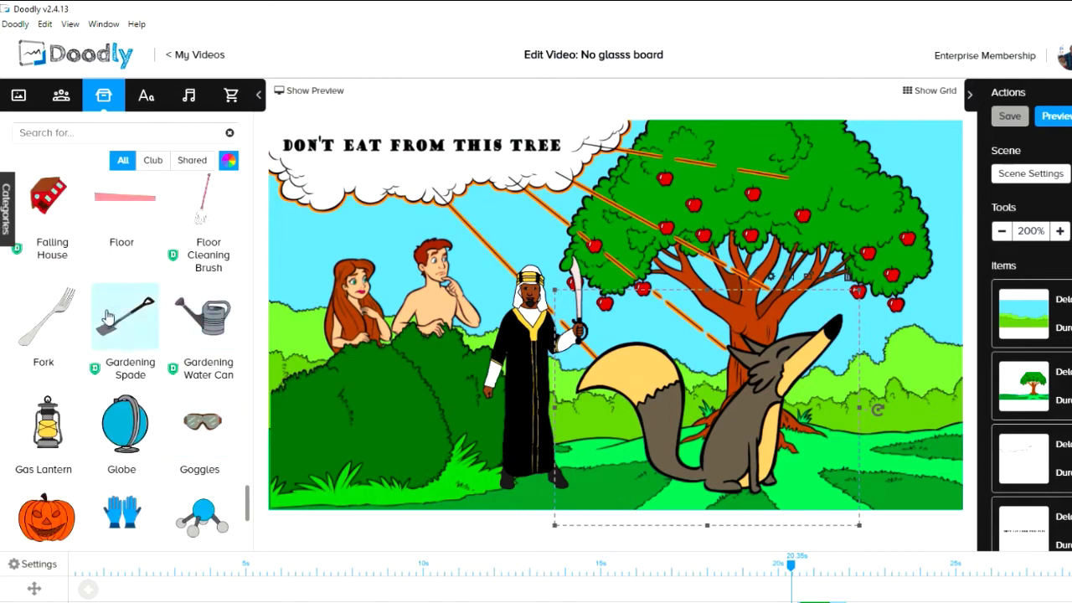
Look through the props in the Office category
{"action": "left_click", "coordinate": [4, 213]}
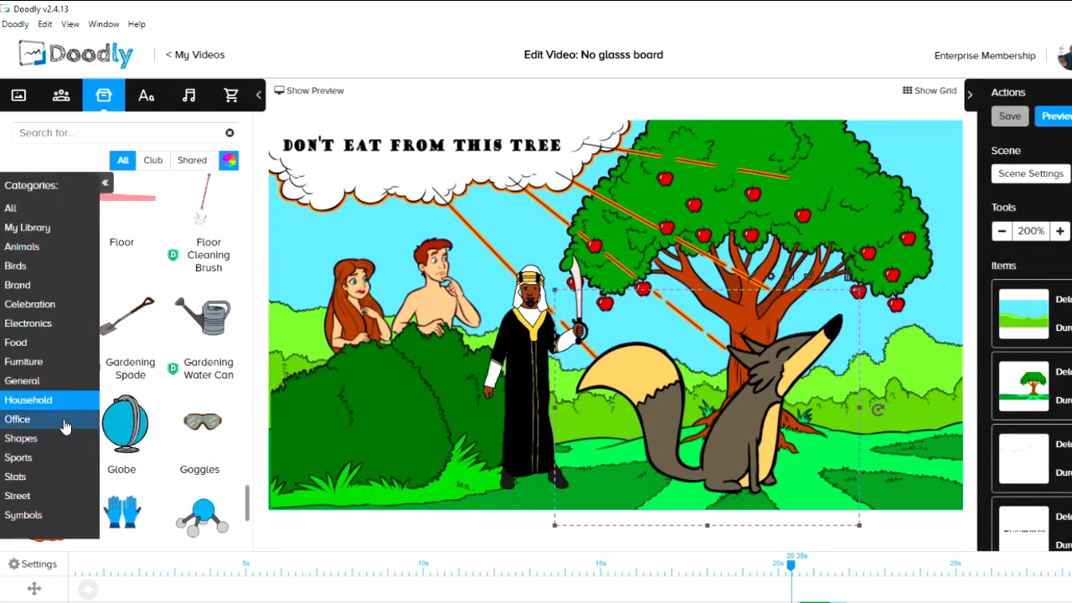
{"action": "left_click", "coordinate": [66, 428]}
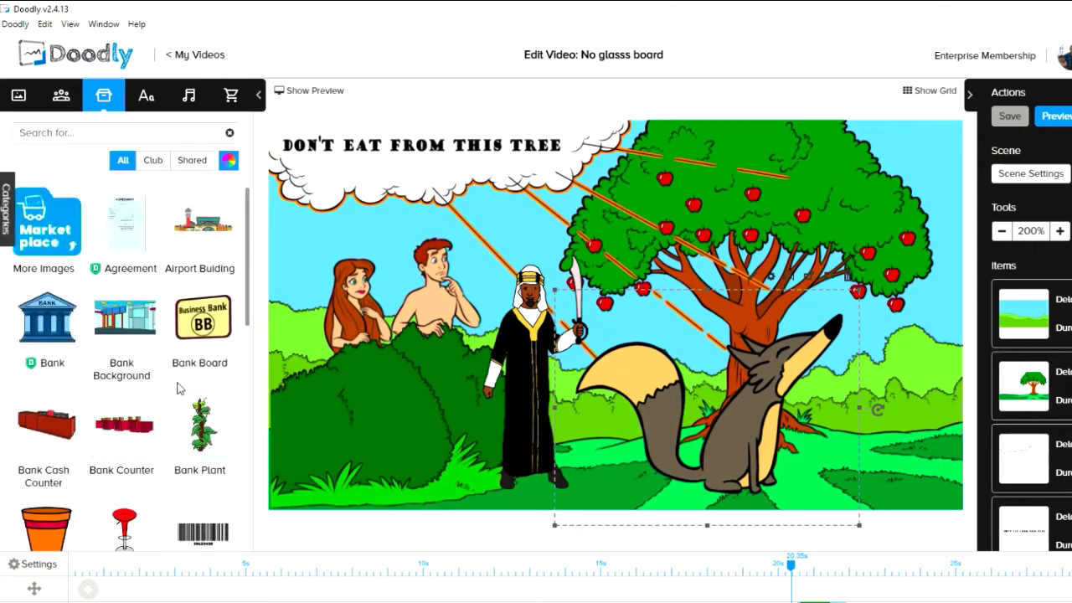
{"action": "scroll", "coordinate": [179, 377], "scroll_direction": "down", "scroll_amount": 6}
{"action": "scroll", "coordinate": [173, 378], "scroll_direction": "down", "scroll_amount": 1}
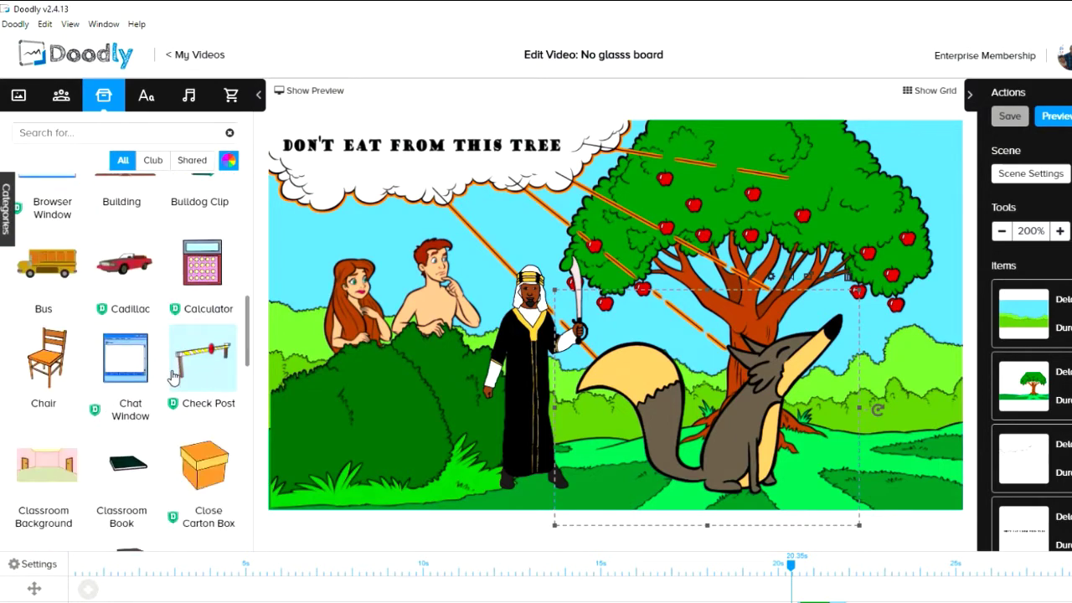
{"action": "scroll", "coordinate": [172, 379], "scroll_direction": "down", "scroll_amount": 8}
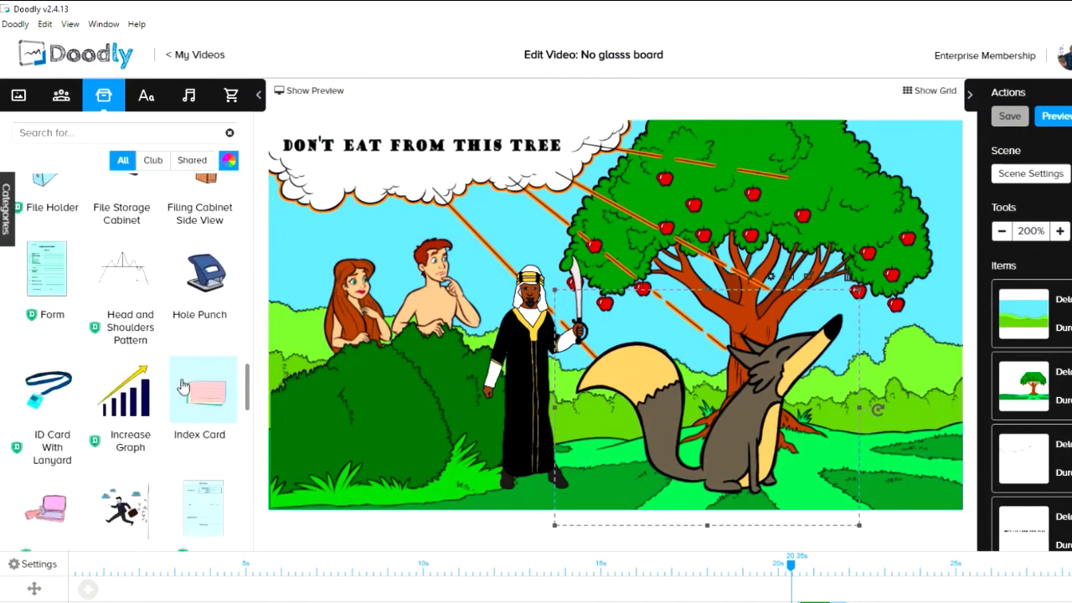
{"action": "scroll", "coordinate": [183, 387], "scroll_direction": "down", "scroll_amount": 10}
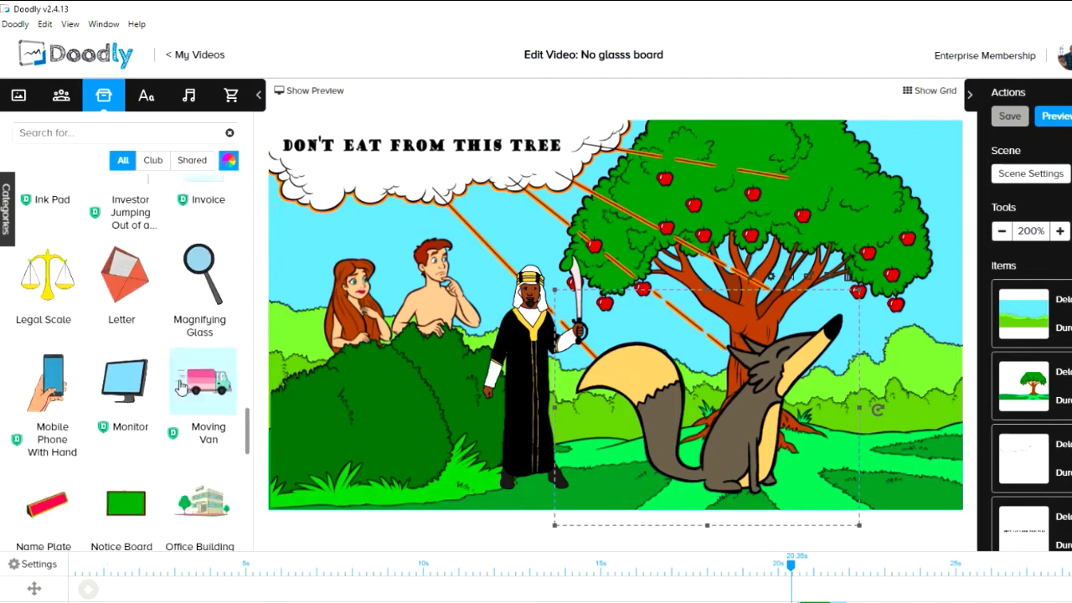
Look through the user-imported props in My Library, then view the Symbols category
{"action": "left_click", "coordinate": [10, 207]}
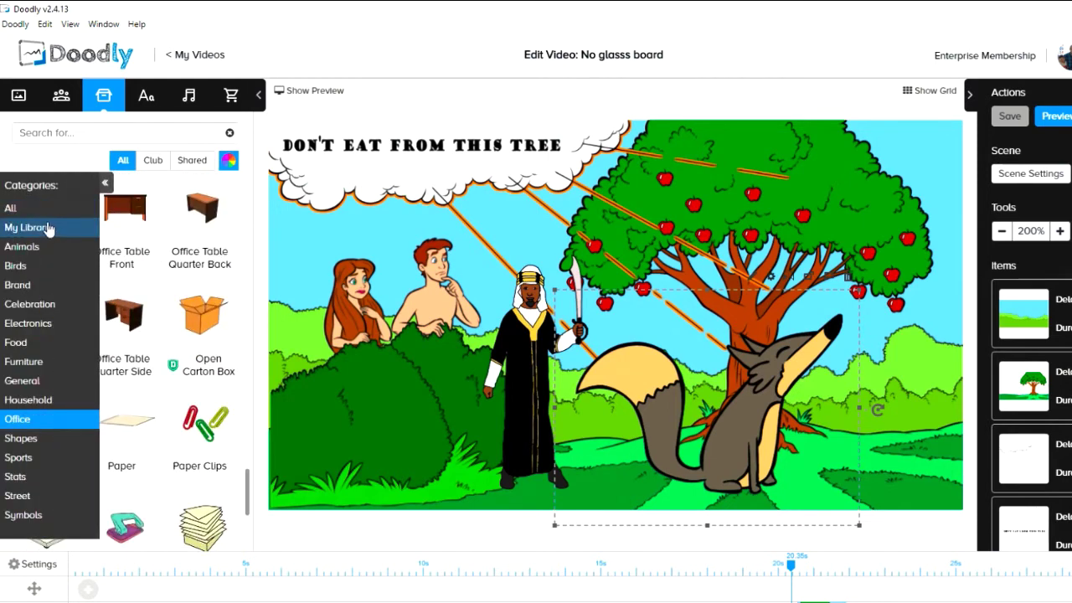
{"action": "left_click", "coordinate": [44, 228]}
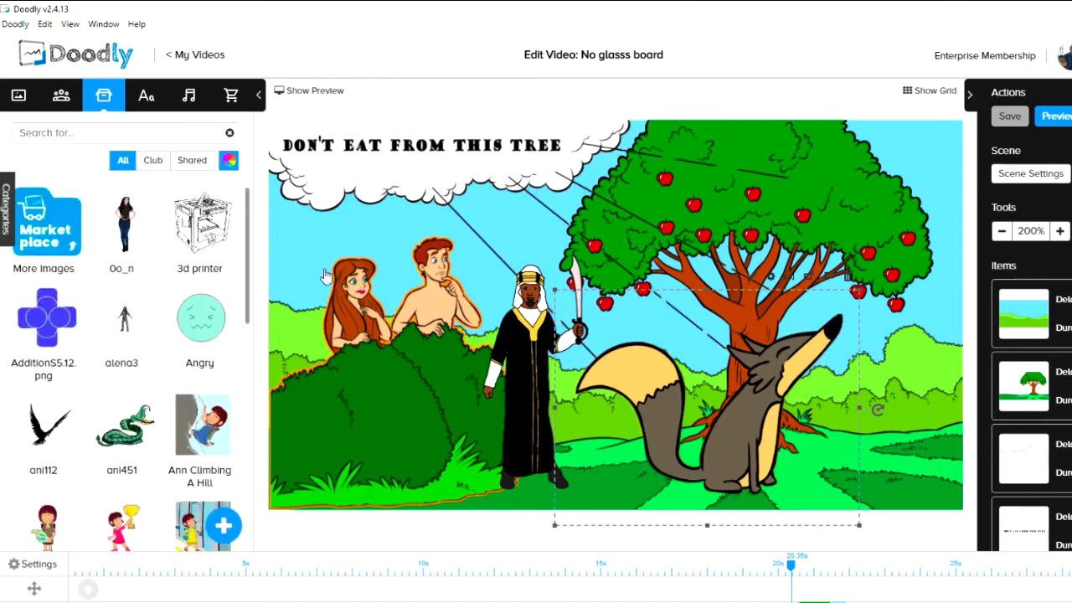
{"action": "scroll", "coordinate": [213, 336], "scroll_direction": "down", "scroll_amount": 6}
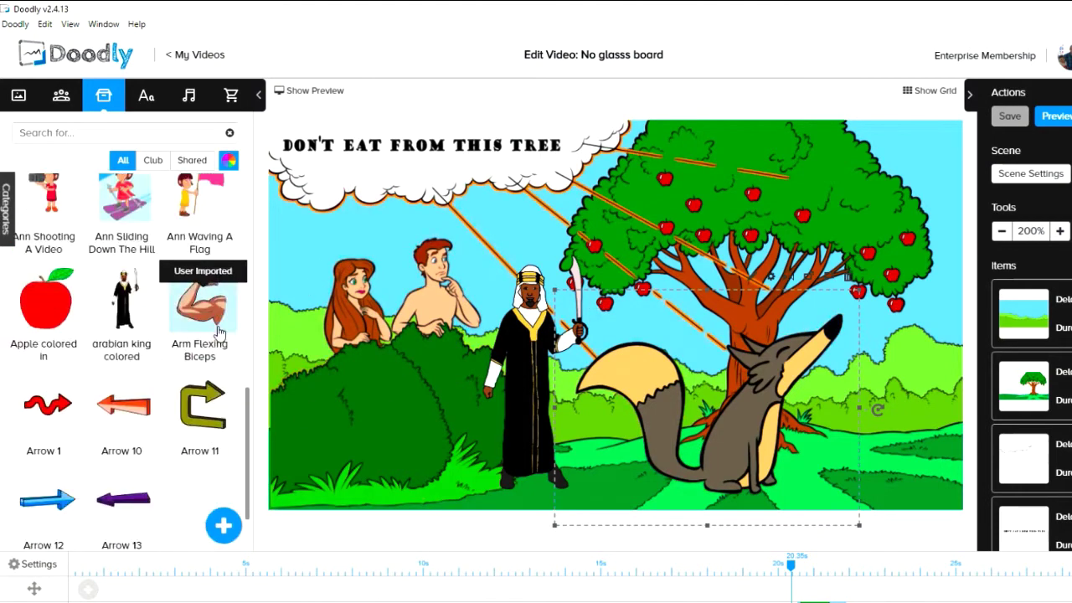
{"action": "scroll", "coordinate": [224, 470], "scroll_direction": "down", "scroll_amount": 7}
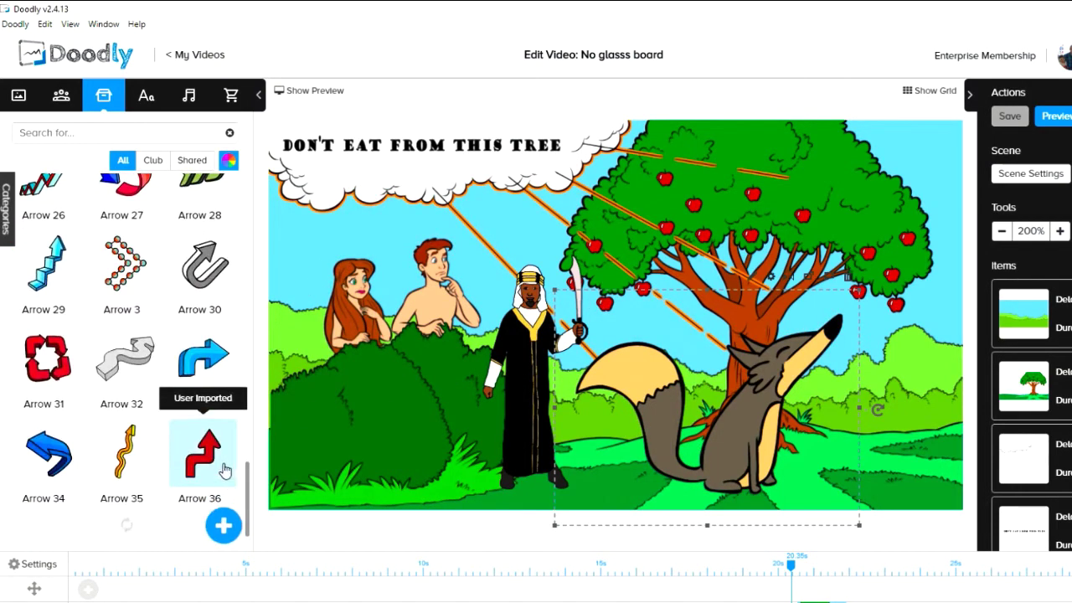
{"action": "scroll", "coordinate": [172, 372], "scroll_direction": "down", "scroll_amount": 8}
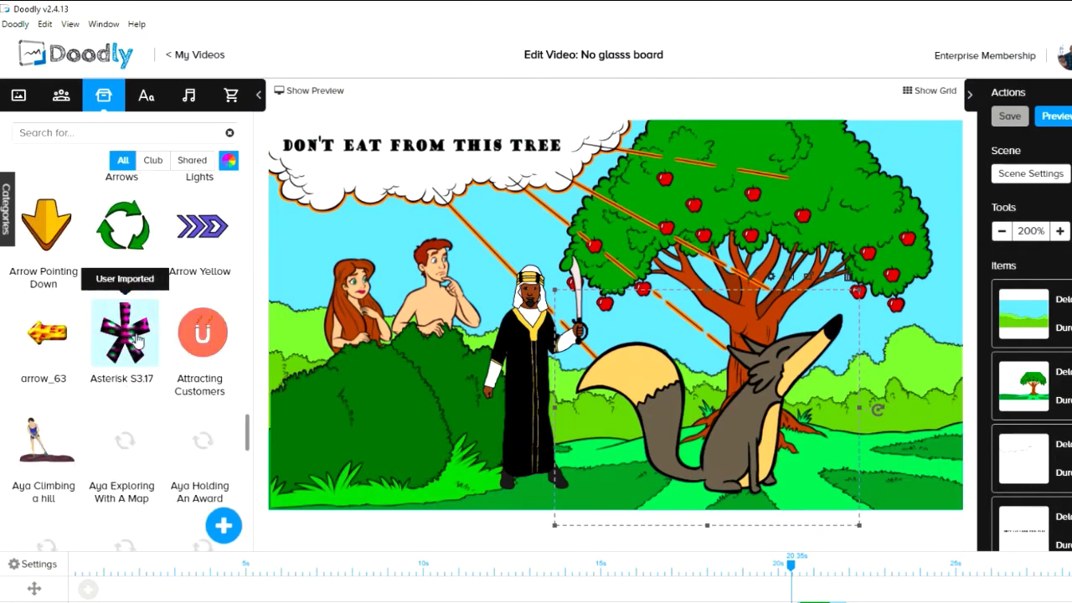
{"action": "scroll", "coordinate": [151, 362], "scroll_direction": "down", "scroll_amount": 3}
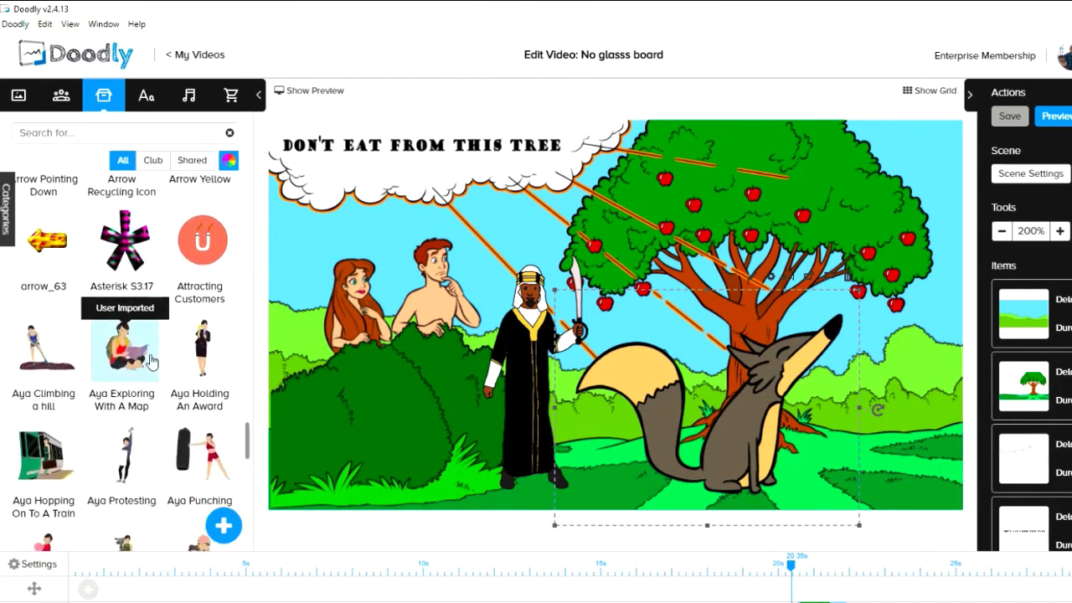
{"action": "scroll", "coordinate": [186, 333], "scroll_direction": "up", "scroll_amount": 5}
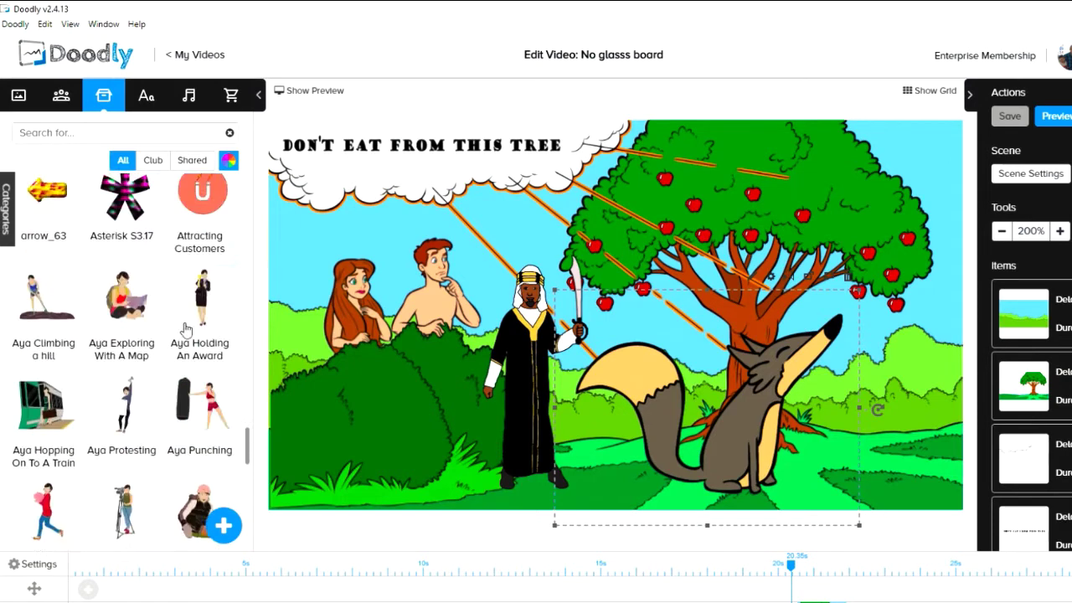
{"action": "left_click", "coordinate": [7, 209]}
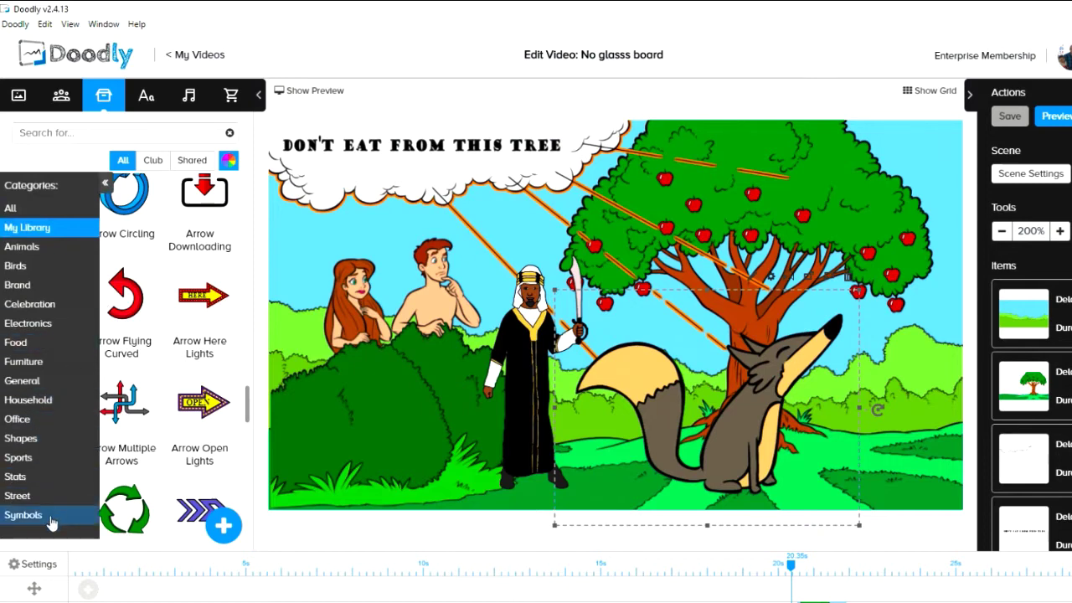
{"action": "left_click", "coordinate": [182, 342]}
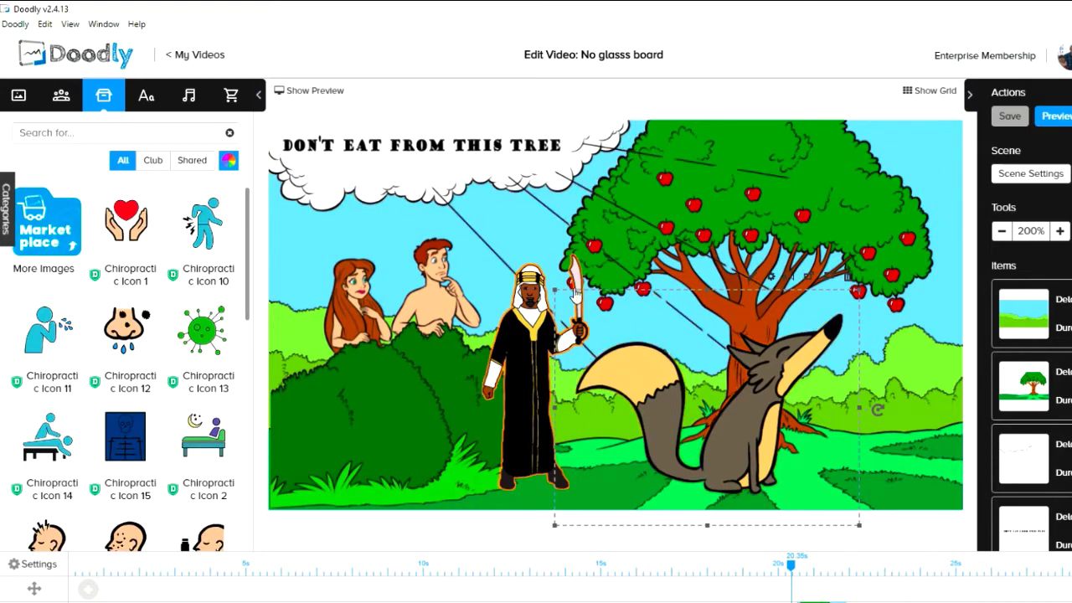
Look through the font list and add a text item in the ARBERKLEY font to the scene
{"action": "left_click", "coordinate": [146, 97]}
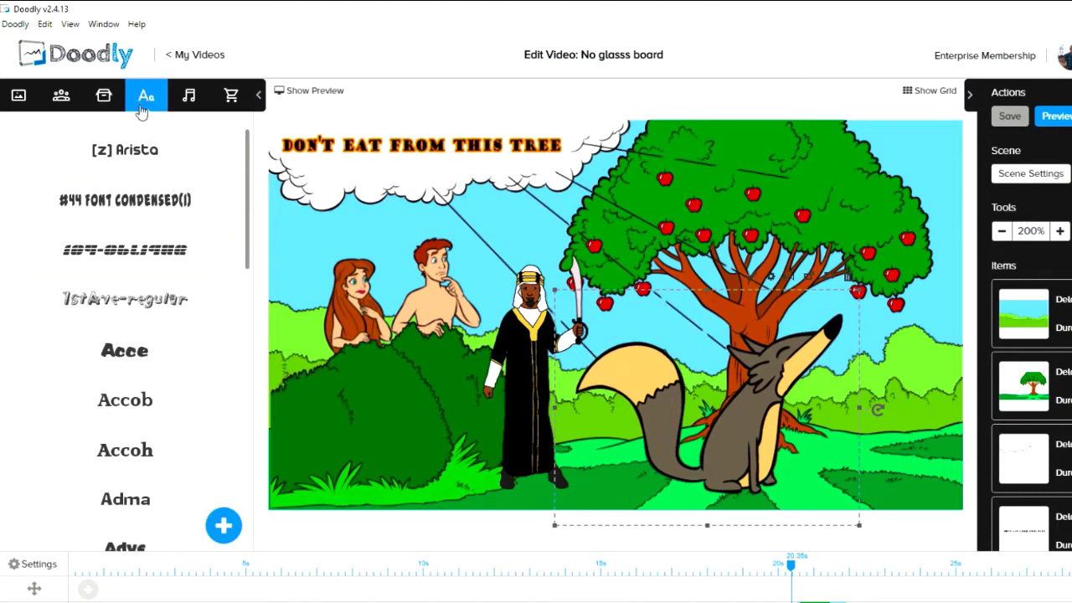
{"action": "scroll", "coordinate": [134, 361], "scroll_direction": "down", "scroll_amount": 2}
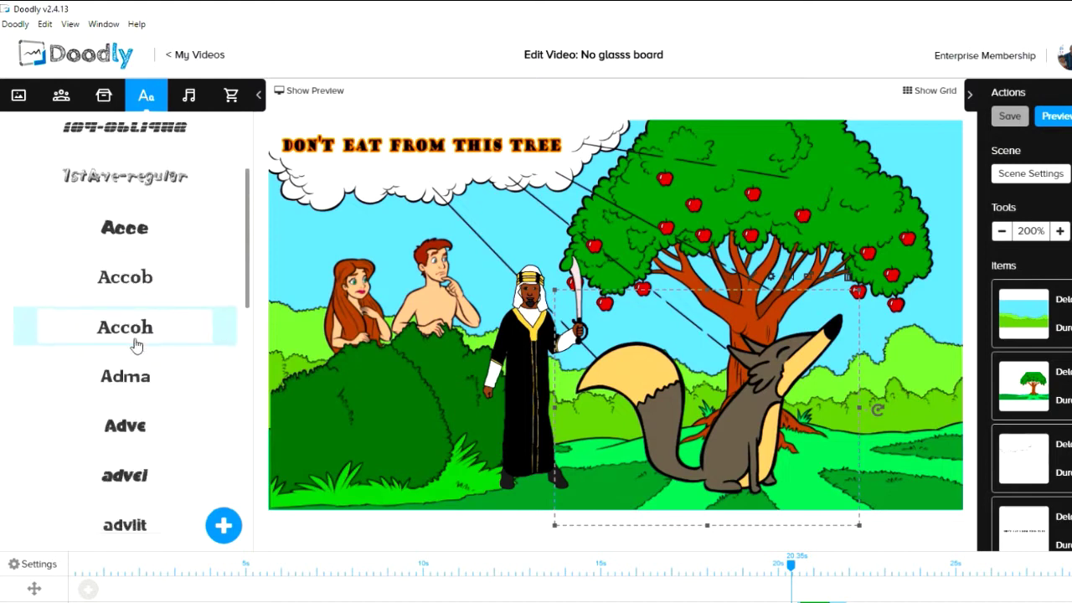
{"action": "scroll", "coordinate": [136, 345], "scroll_direction": "down", "scroll_amount": 15}
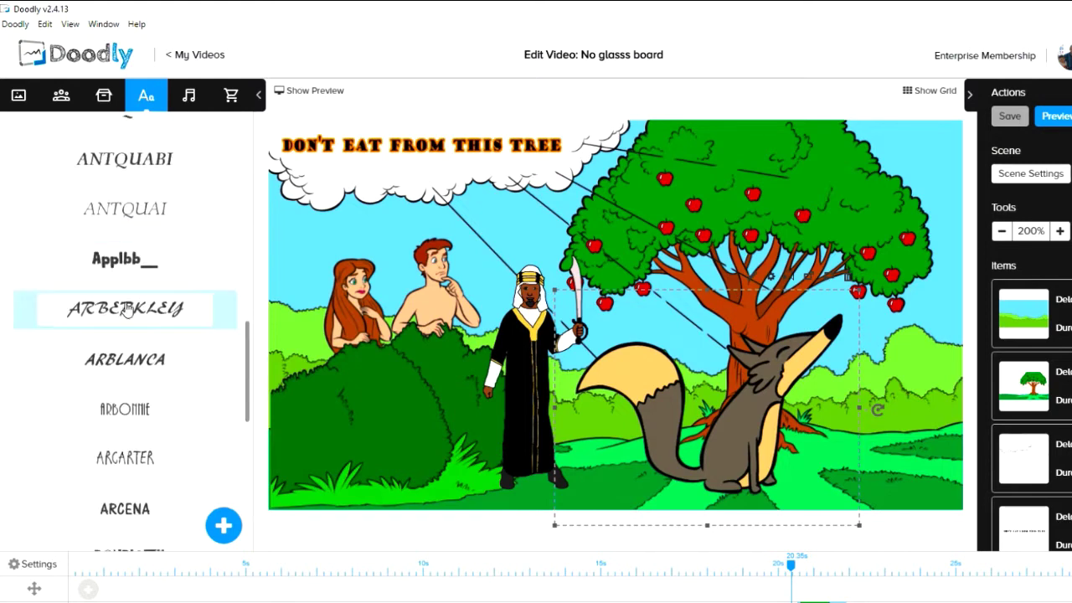
{"action": "left_click", "coordinate": [125, 310]}
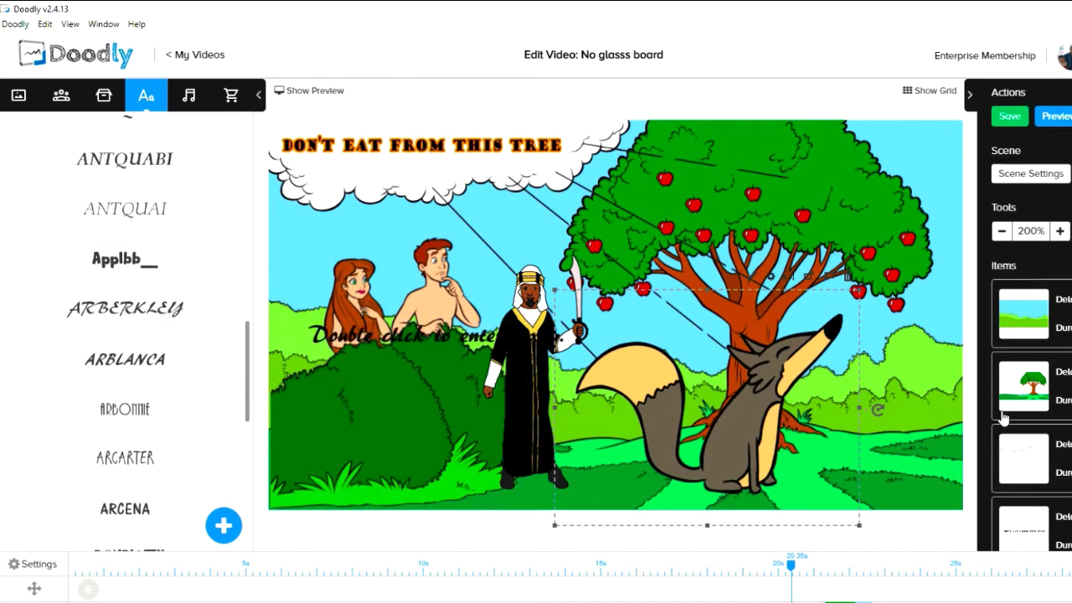
Change the color of the ARBERKLEY placeholder text to yellow #F8E71C in its asset settings and apply it
{"action": "left_click", "coordinate": [455, 339]}
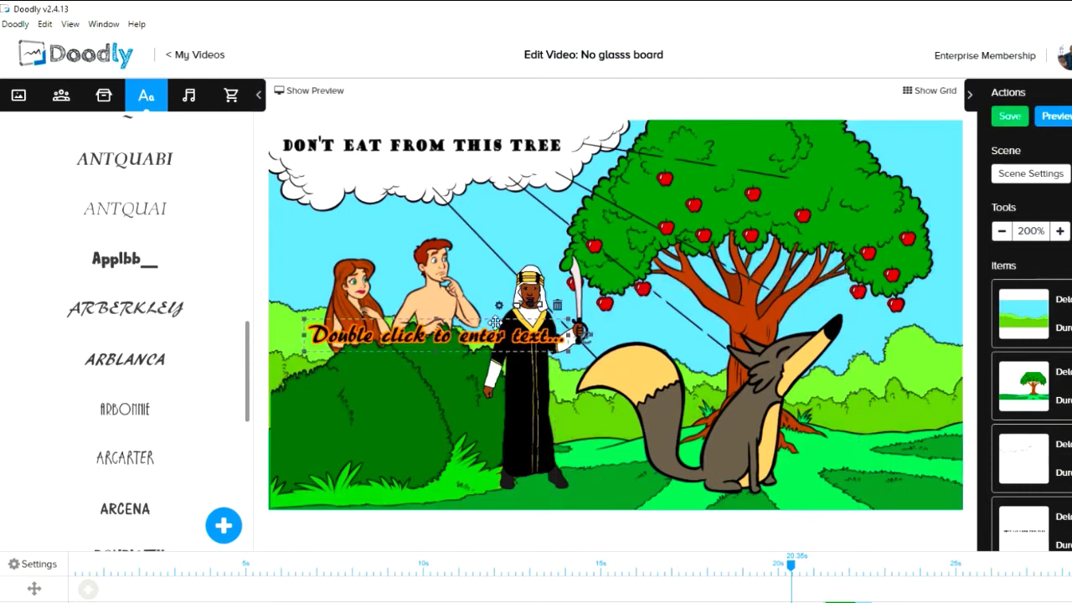
{"action": "left_click", "coordinate": [499, 307]}
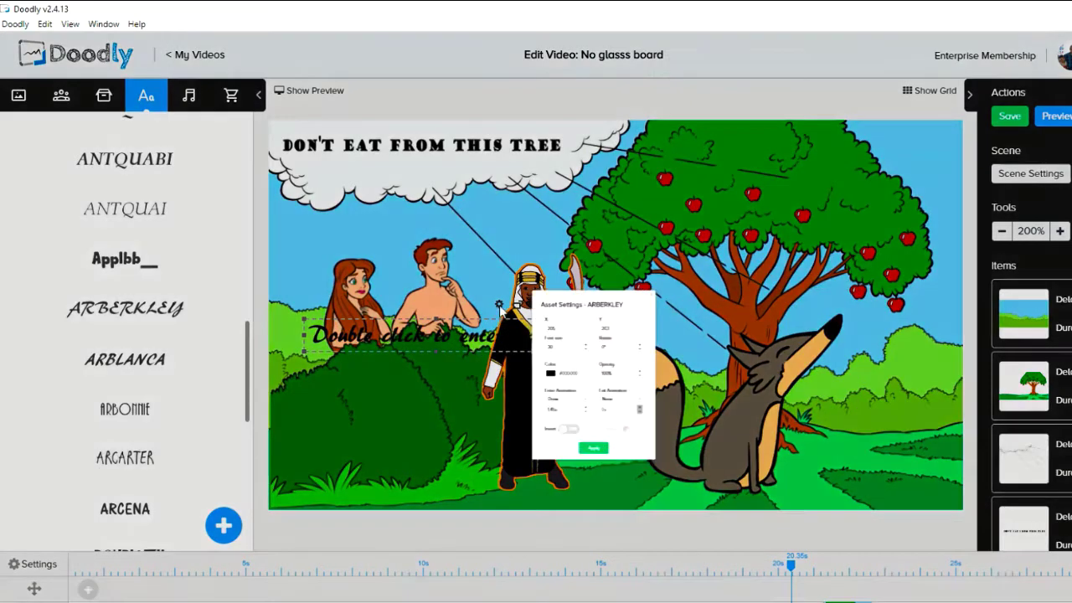
{"action": "left_click", "coordinate": [489, 371]}
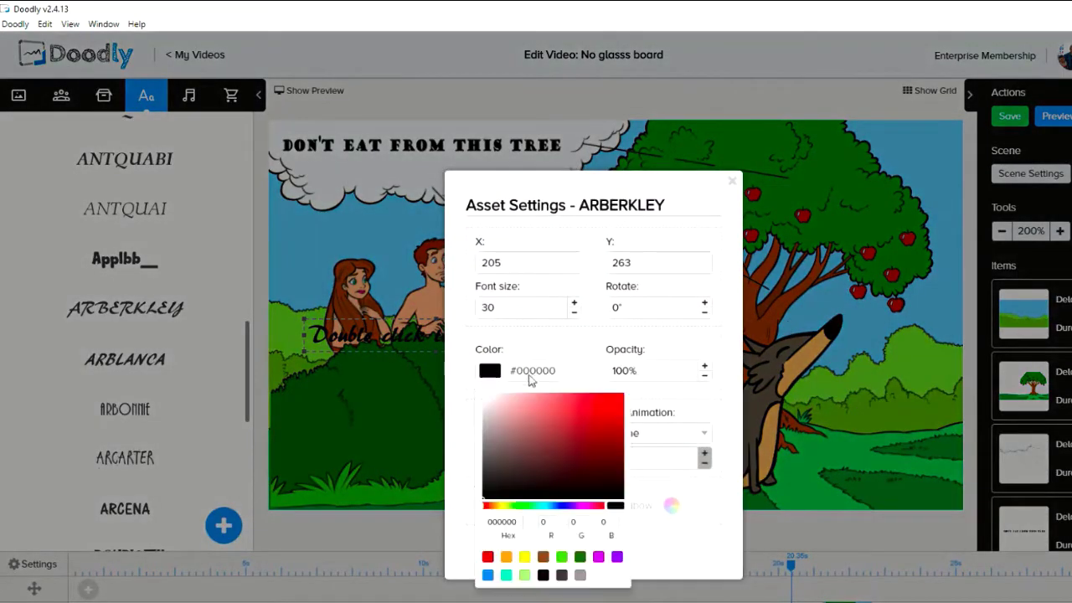
{"action": "left_click", "coordinate": [524, 557]}
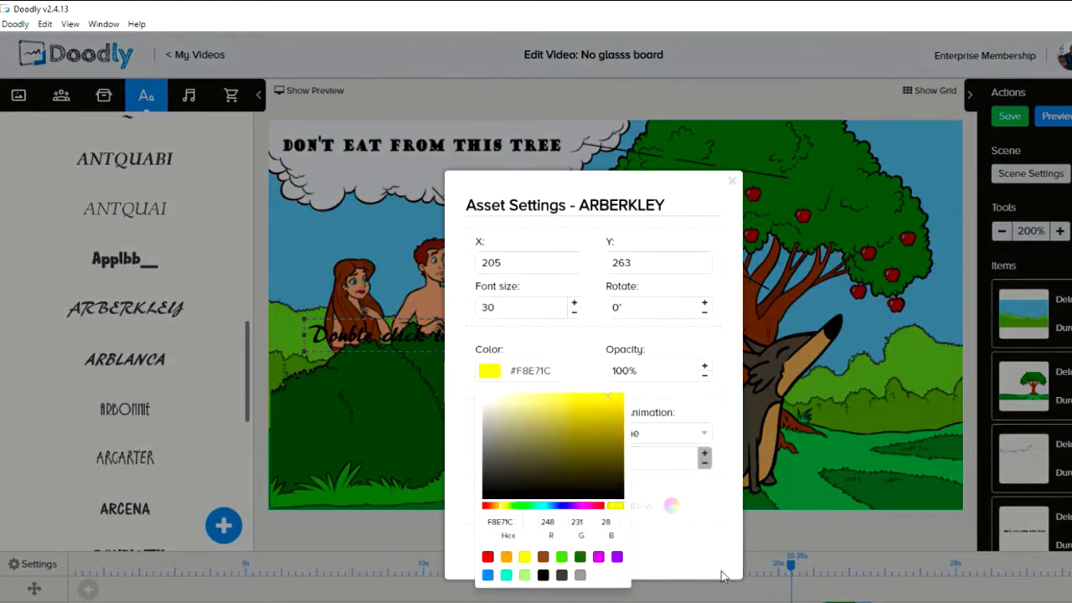
{"action": "left_click", "coordinate": [684, 558]}
{"action": "left_click", "coordinate": [610, 555]}
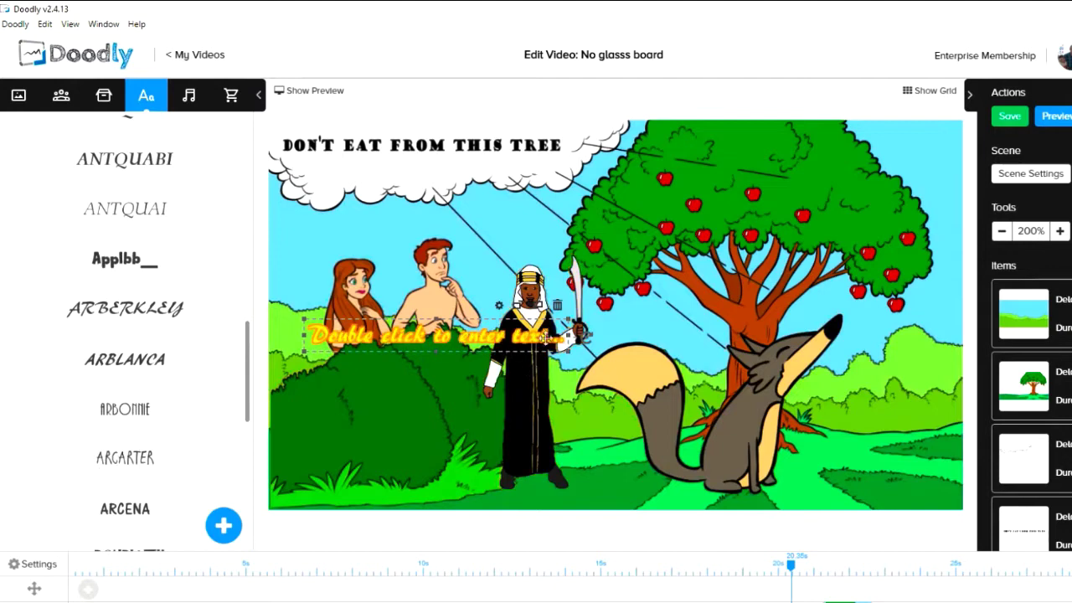
Enlarge the yellow placeholder text so it spans from the couple behind the bush to the fox's head
{"action": "left_click_drag", "start_coordinate": [573, 360], "coordinate": [853, 492]}
{"action": "left_click", "coordinate": [858, 452]}
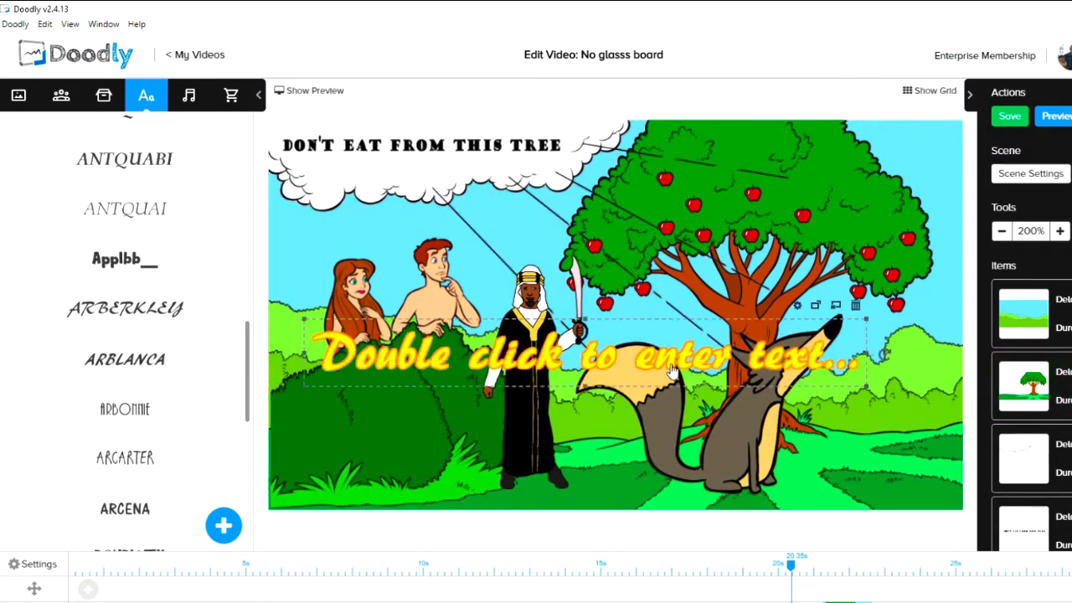
{"action": "left_click", "coordinate": [796, 347]}
Show the Music category of the audio library and add the A New Dawn track to the timeline
{"action": "left_click", "coordinate": [189, 99]}
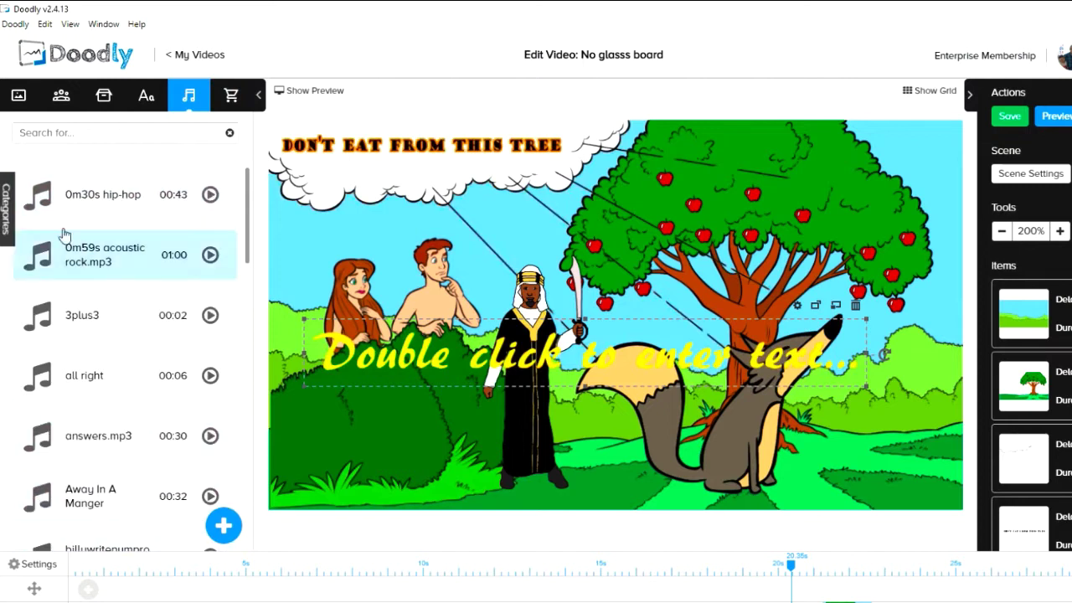
{"action": "left_click", "coordinate": [6, 208]}
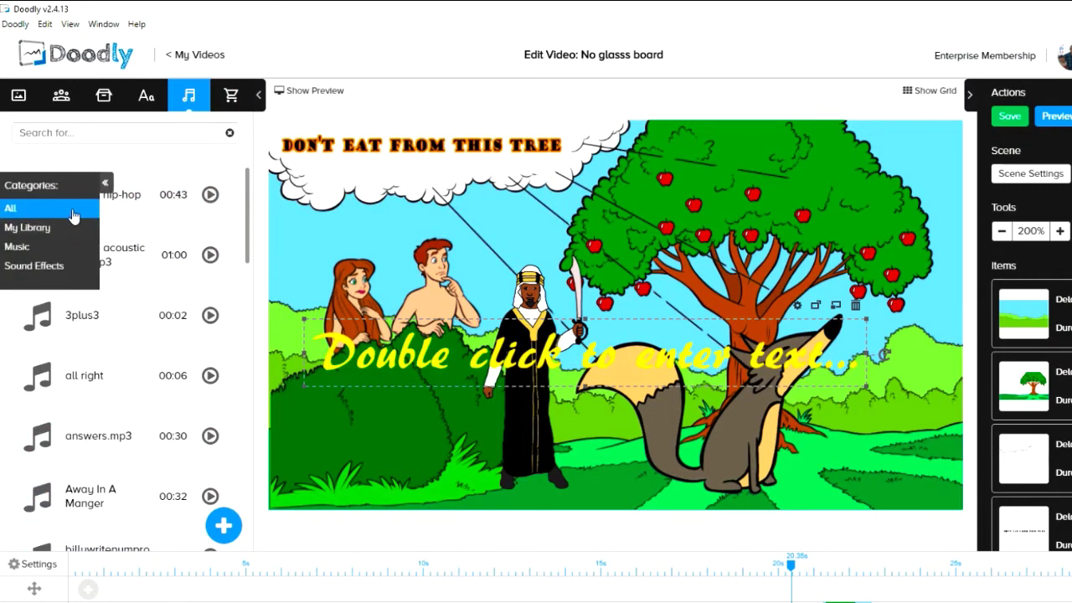
{"action": "left_click", "coordinate": [53, 247]}
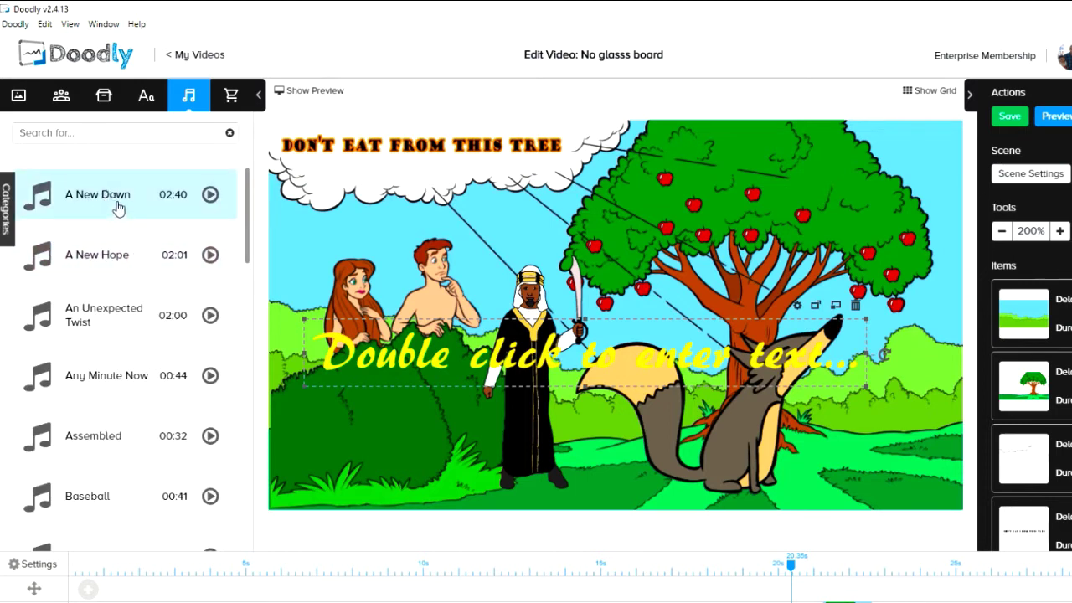
{"action": "left_click_drag", "start_coordinate": [122, 200], "coordinate": [400, 540]}
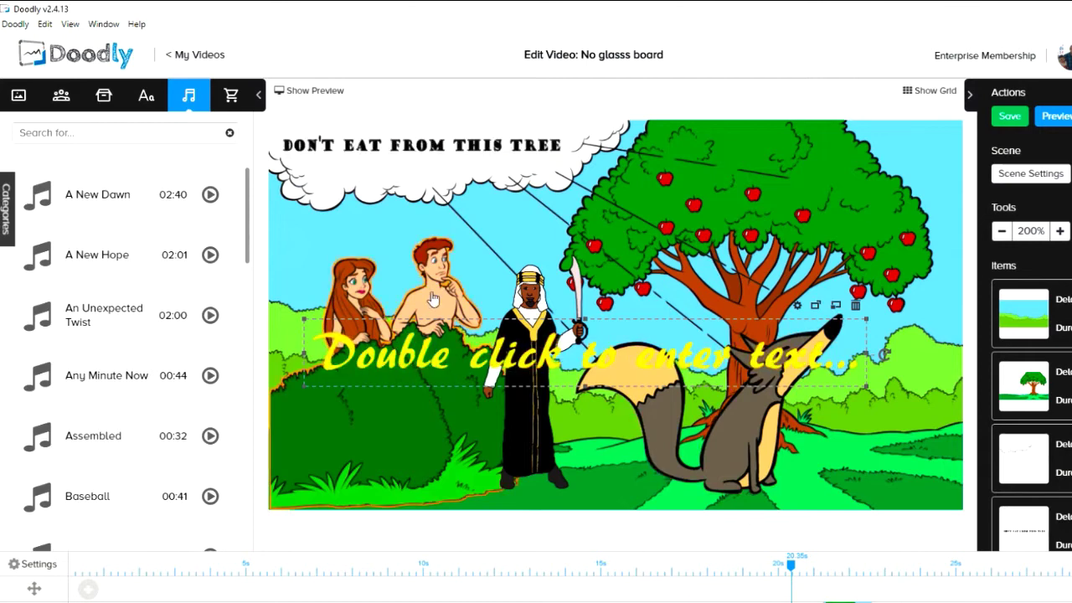
Look through the Music tracks and the imported audio in My Library, and select the first dood recording
{"action": "scroll", "coordinate": [156, 383], "scroll_direction": "down", "scroll_amount": 5}
{"action": "scroll", "coordinate": [166, 379], "scroll_direction": "down", "scroll_amount": 2}
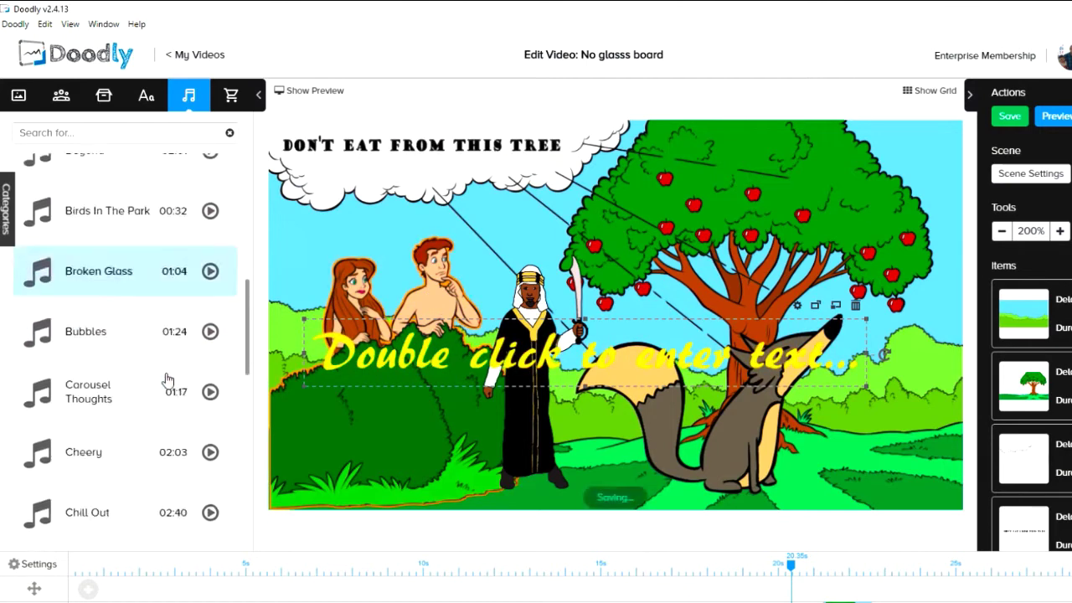
{"action": "scroll", "coordinate": [163, 369], "scroll_direction": "up", "scroll_amount": 3}
{"action": "mouse_move", "coordinate": [11, 216]}
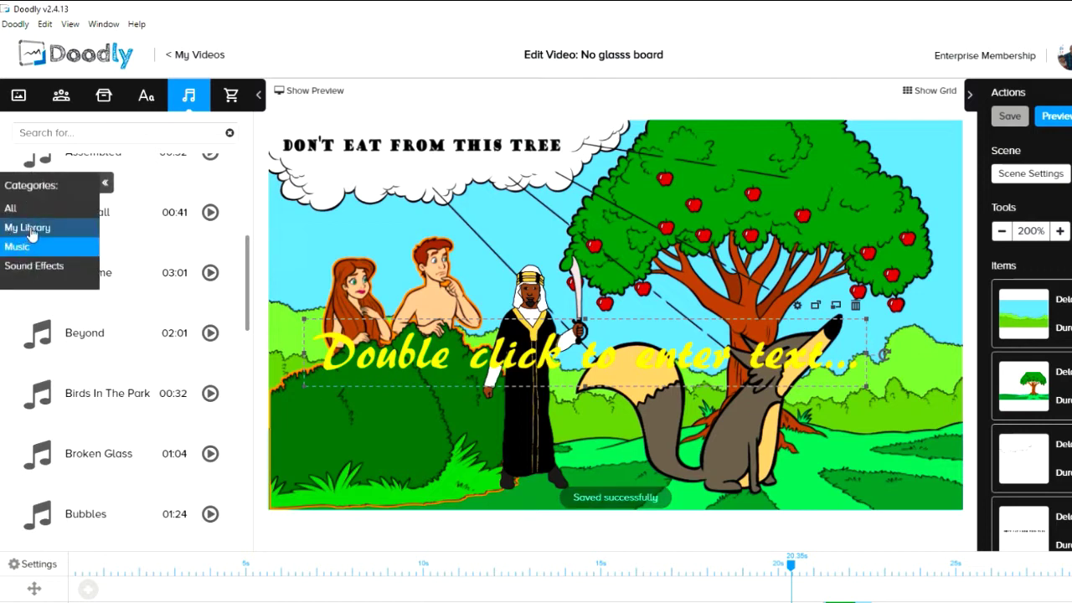
{"action": "left_click", "coordinate": [27, 230]}
{"action": "scroll", "coordinate": [154, 252], "scroll_direction": "down", "scroll_amount": 2}
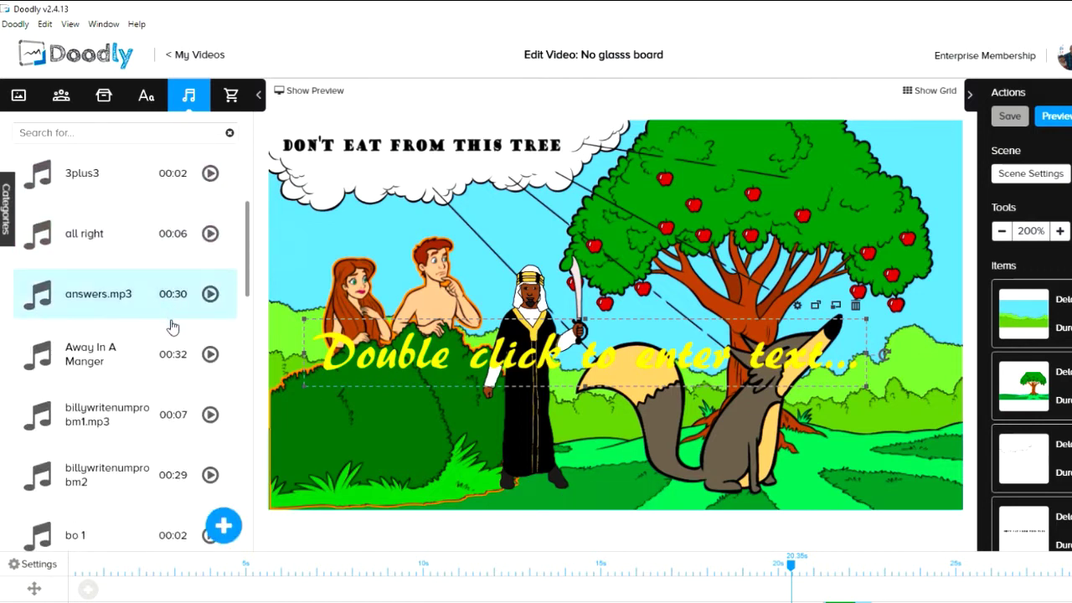
{"action": "scroll", "coordinate": [163, 320], "scroll_direction": "down", "scroll_amount": 5}
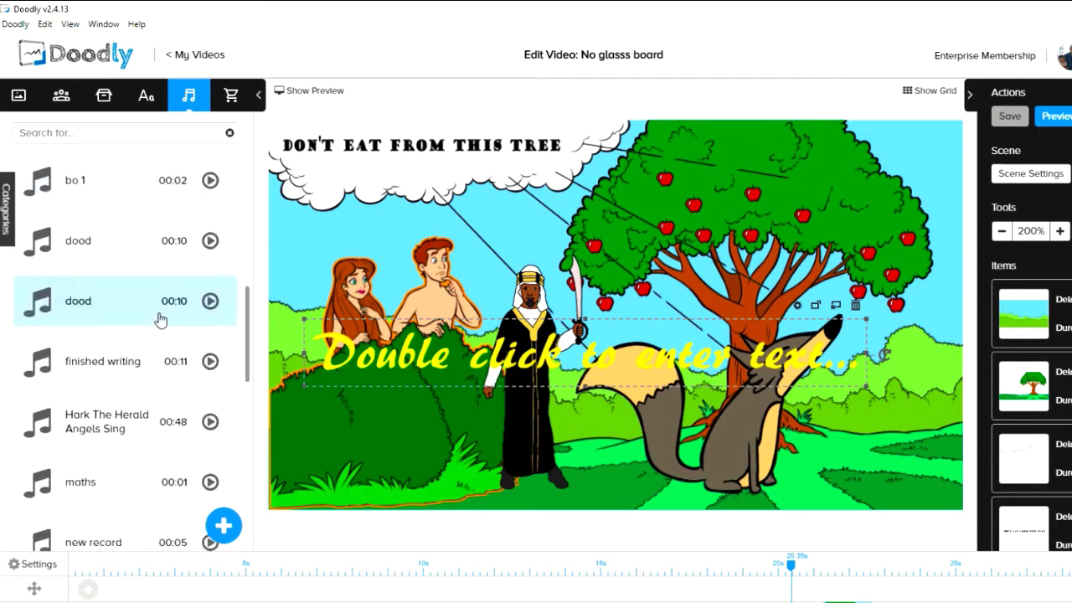
{"action": "left_click", "coordinate": [123, 249]}
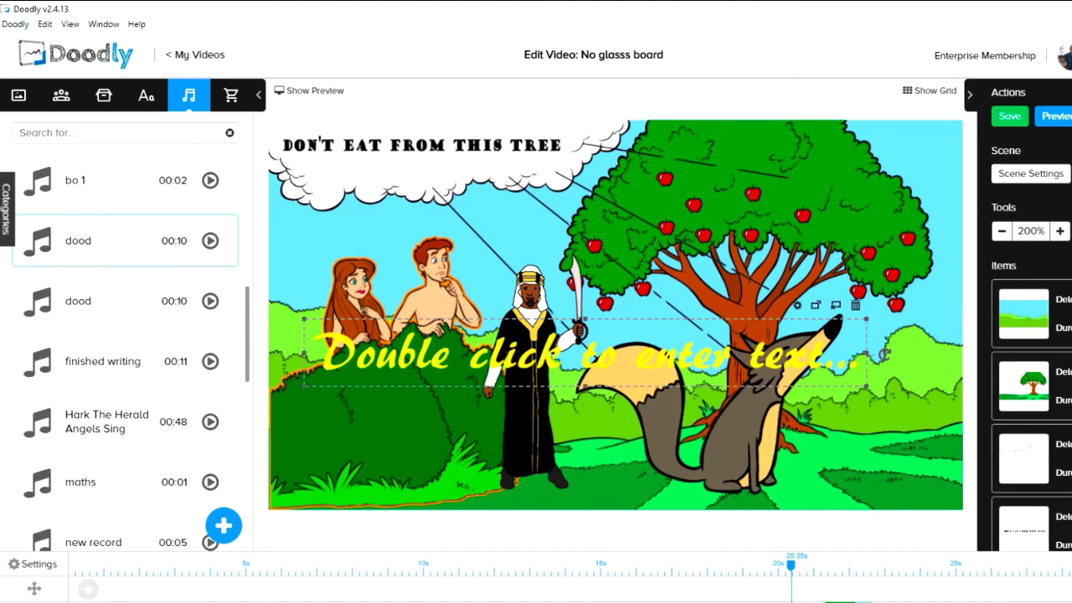
Play a preview of the video and close it
{"action": "scroll", "coordinate": [536, 574], "scroll_direction": "right", "scroll_amount": 3}
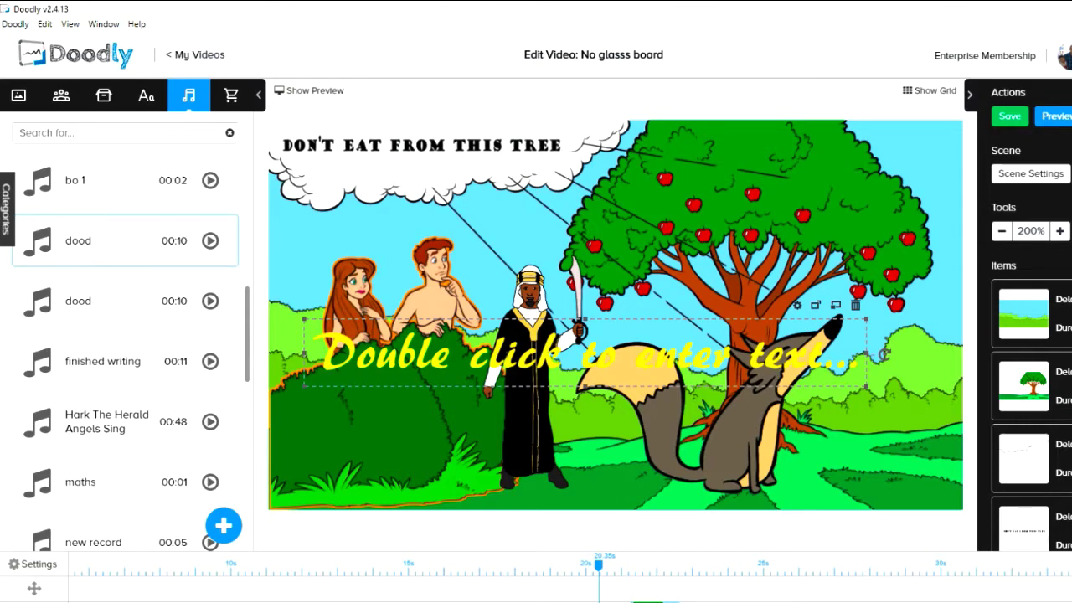
{"action": "left_click", "coordinate": [1054, 116]}
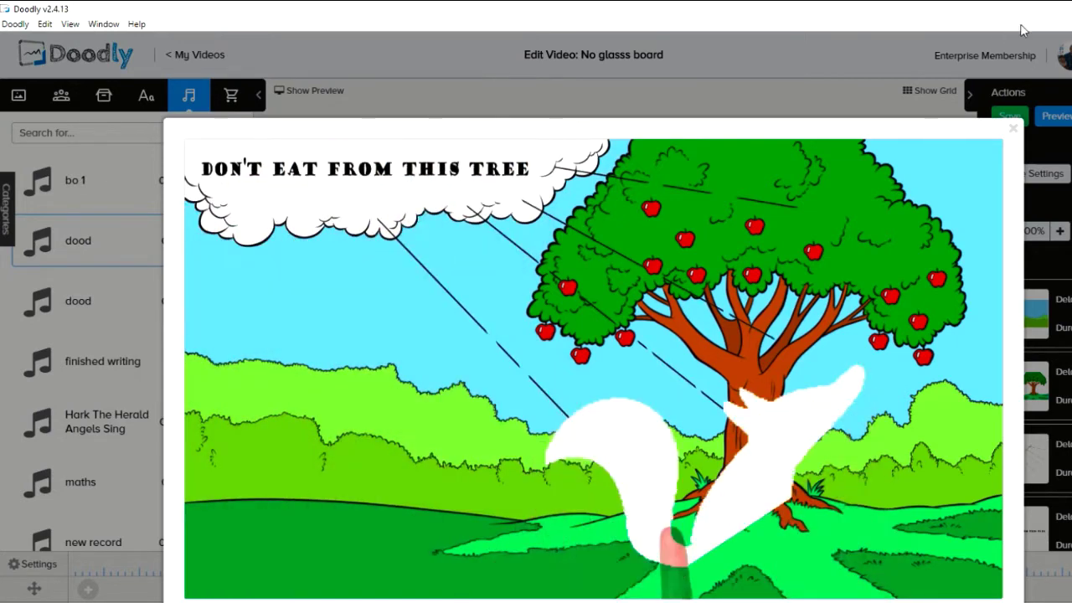
{"action": "left_click", "coordinate": [1012, 132]}
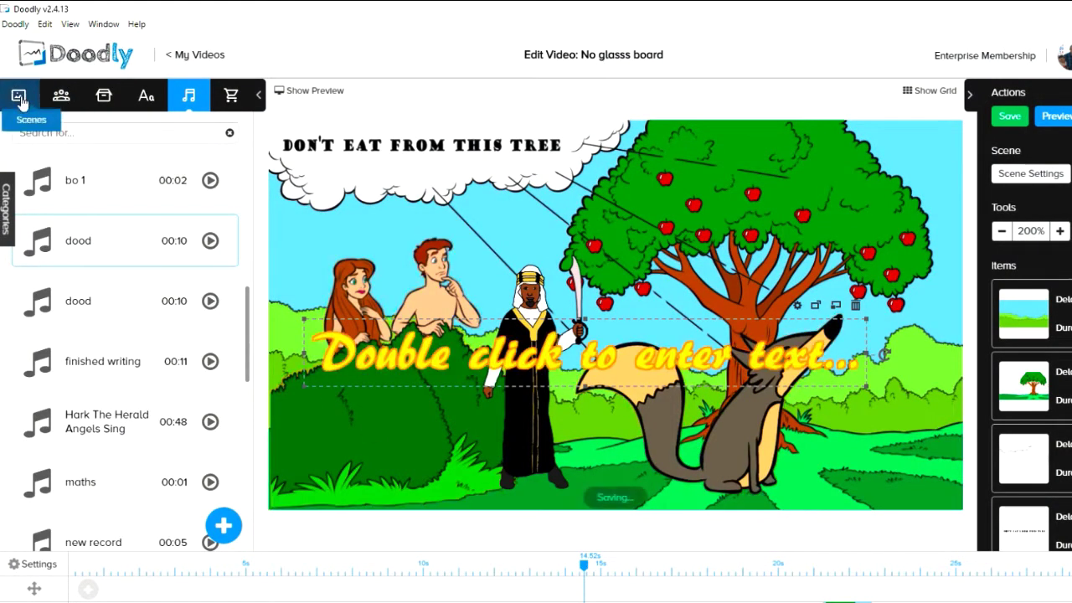
Look through the audio clips in the Sound Effects category, down to the Sharp Beep and Sharp Explosion sounds
{"action": "left_click", "coordinate": [13, 207]}
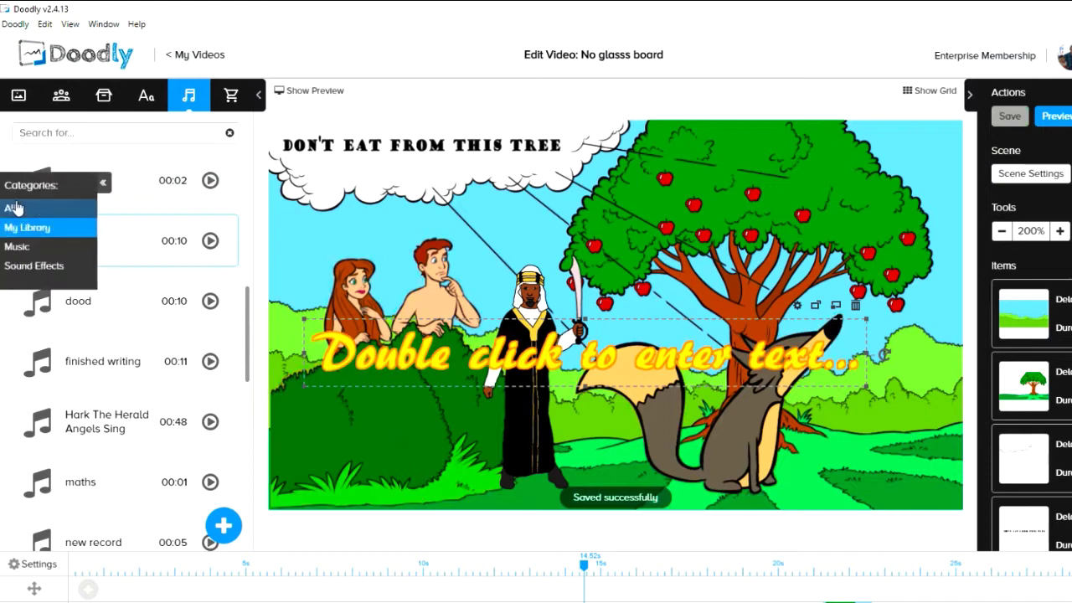
{"action": "left_click", "coordinate": [69, 267]}
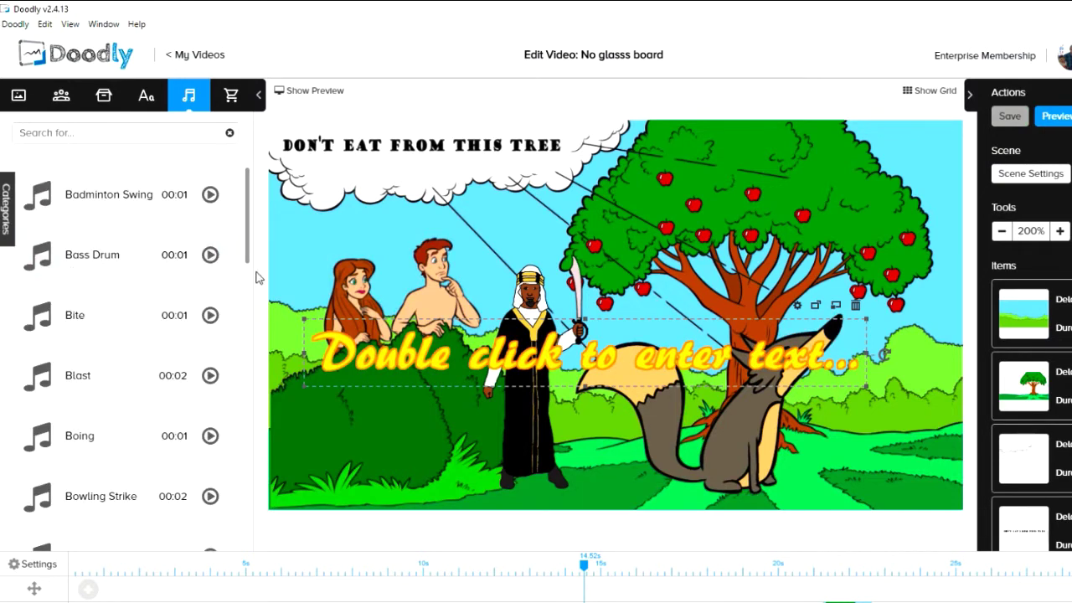
{"action": "left_click_drag", "start_coordinate": [248, 257], "coordinate": [242, 521]}
{"action": "scroll", "coordinate": [211, 424], "scroll_direction": "down", "scroll_amount": 5}
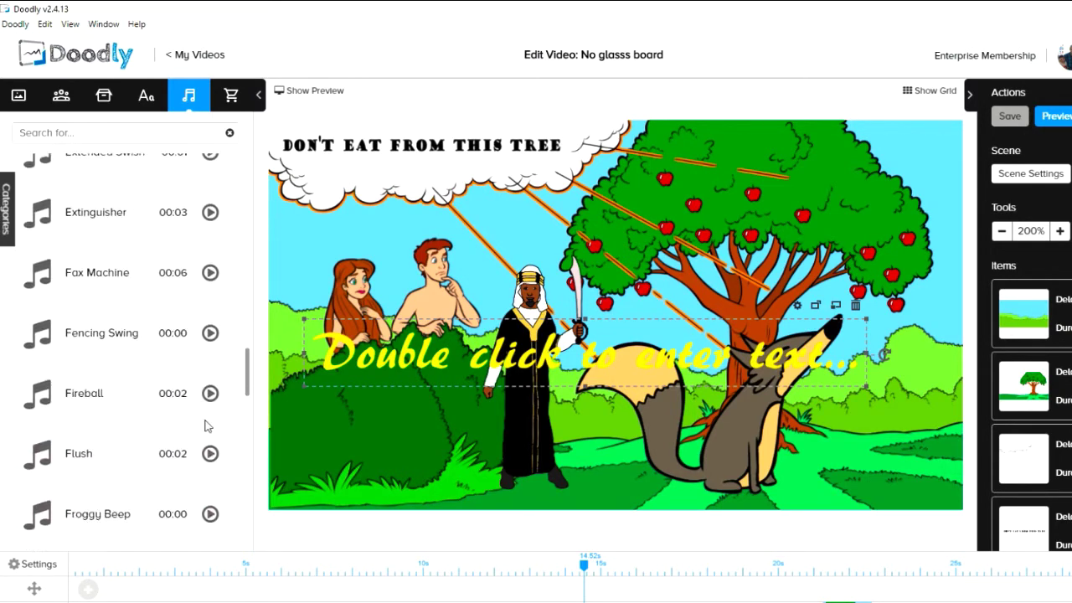
{"action": "scroll", "coordinate": [159, 394], "scroll_direction": "down", "scroll_amount": 3}
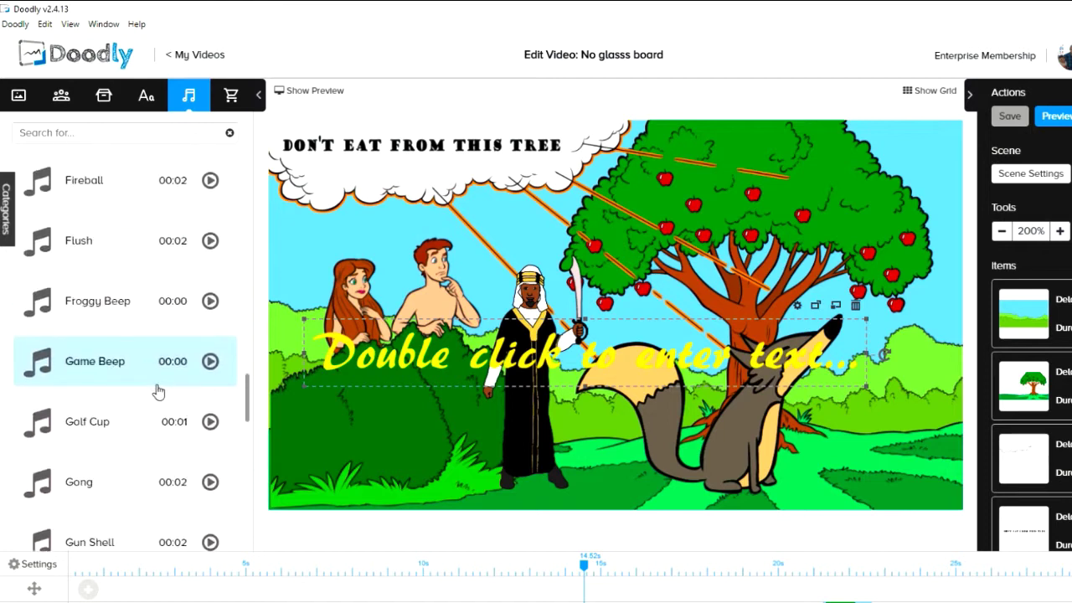
{"action": "scroll", "coordinate": [132, 378], "scroll_direction": "down", "scroll_amount": 4}
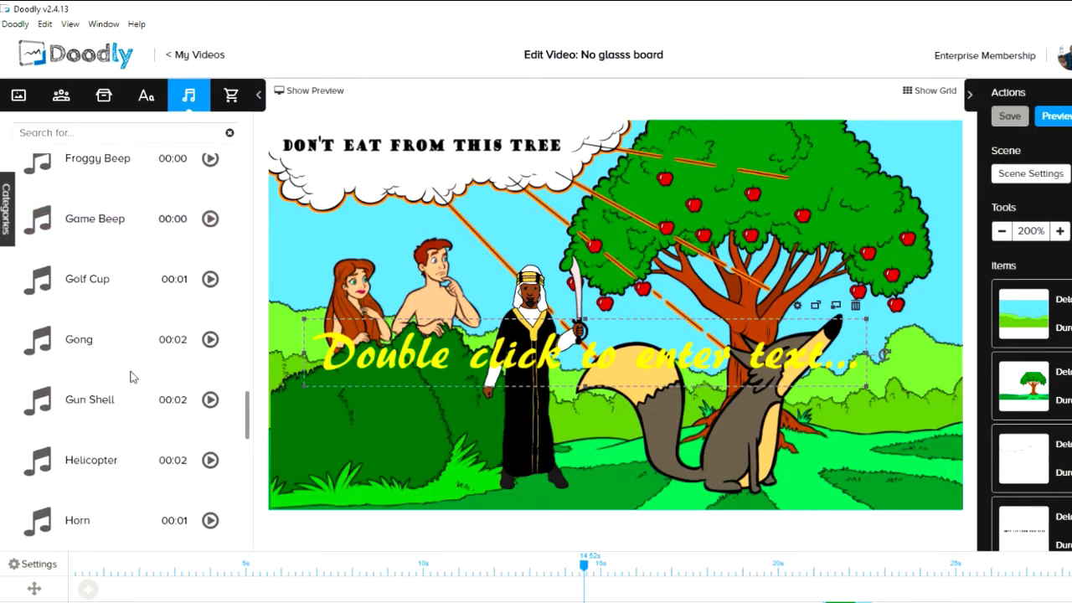
{"action": "scroll", "coordinate": [132, 378], "scroll_direction": "down", "scroll_amount": 1}
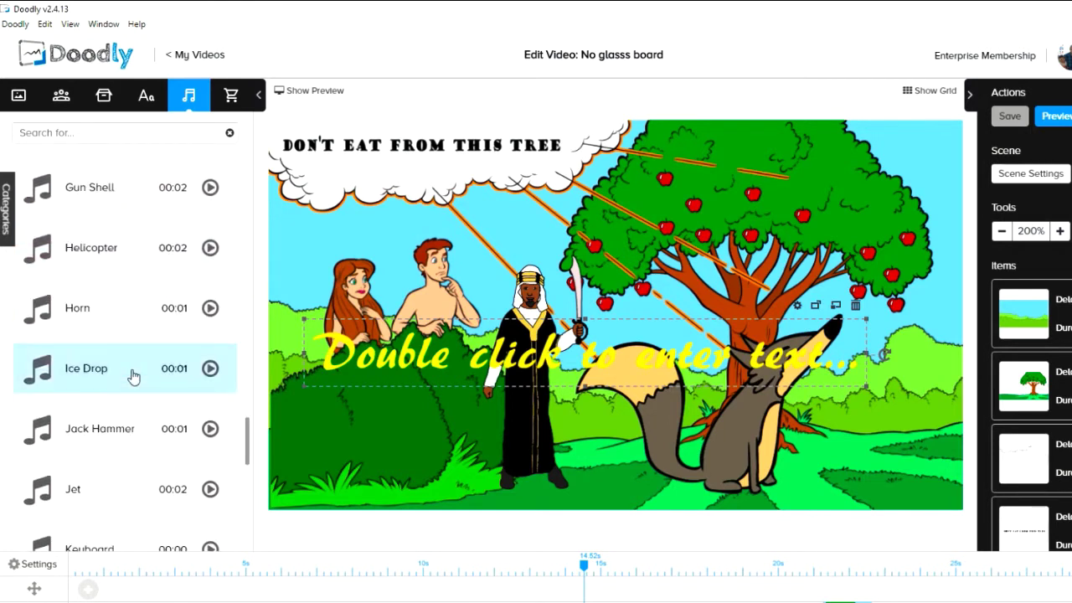
{"action": "scroll", "coordinate": [132, 378], "scroll_direction": "down", "scroll_amount": 5}
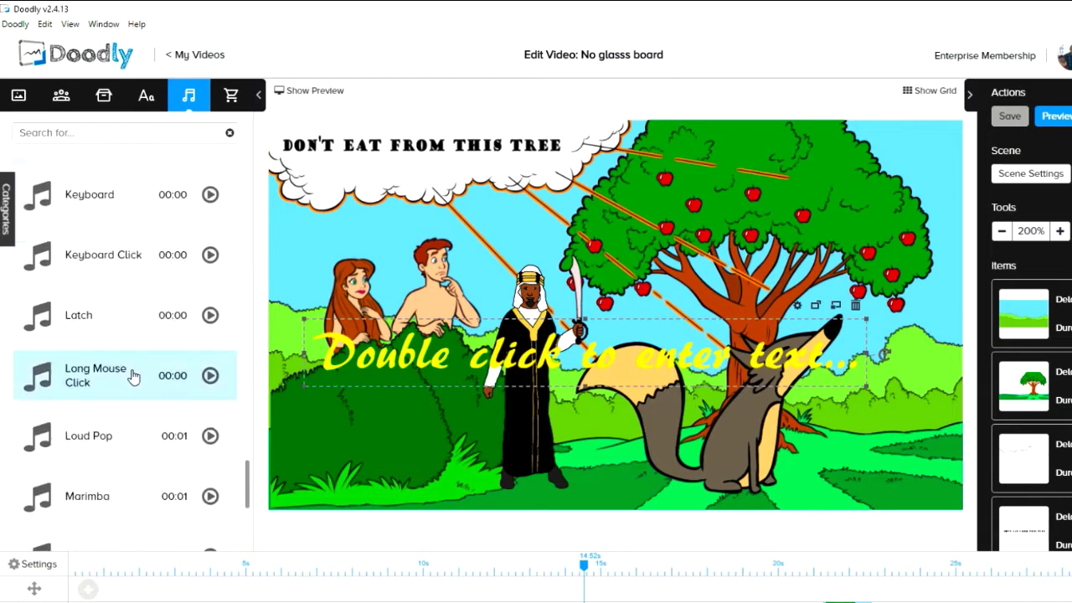
{"action": "scroll", "coordinate": [131, 377], "scroll_direction": "down", "scroll_amount": 4}
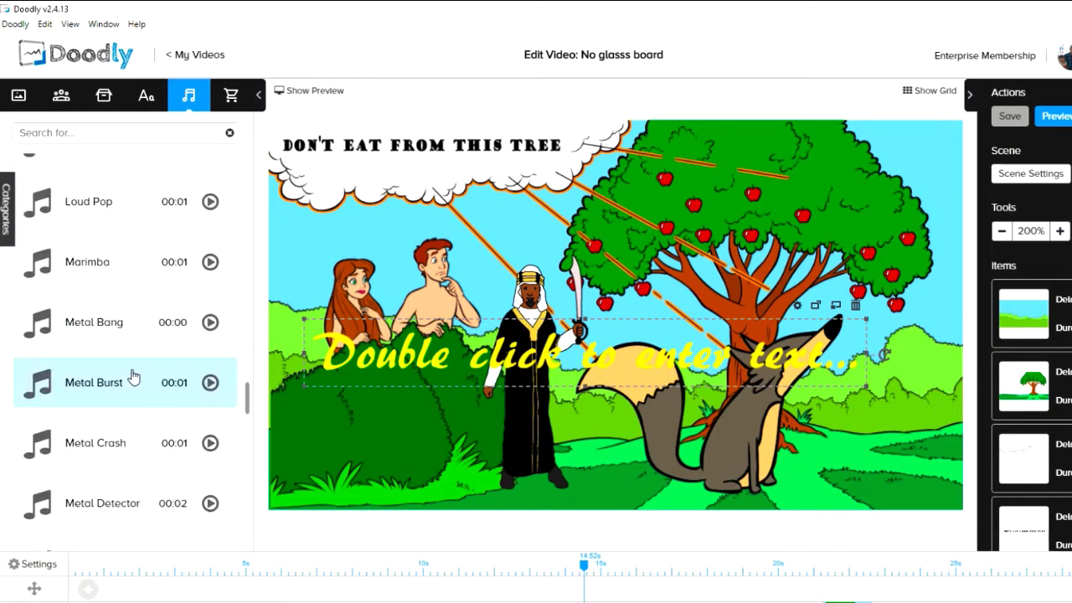
{"action": "scroll", "coordinate": [133, 378], "scroll_direction": "down", "scroll_amount": 7}
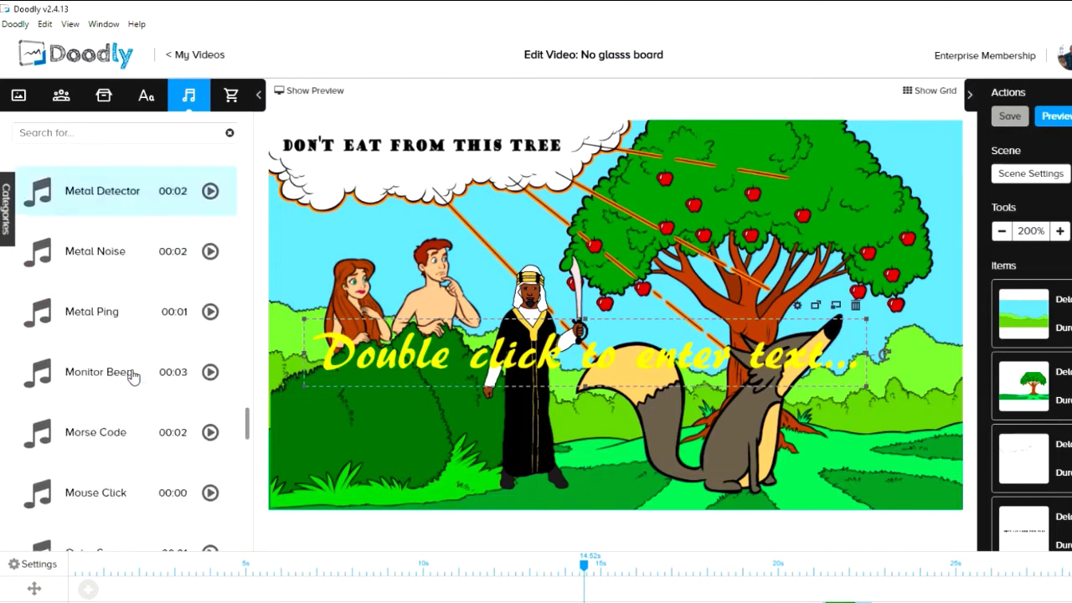
{"action": "scroll", "coordinate": [133, 378], "scroll_direction": "down", "scroll_amount": 5}
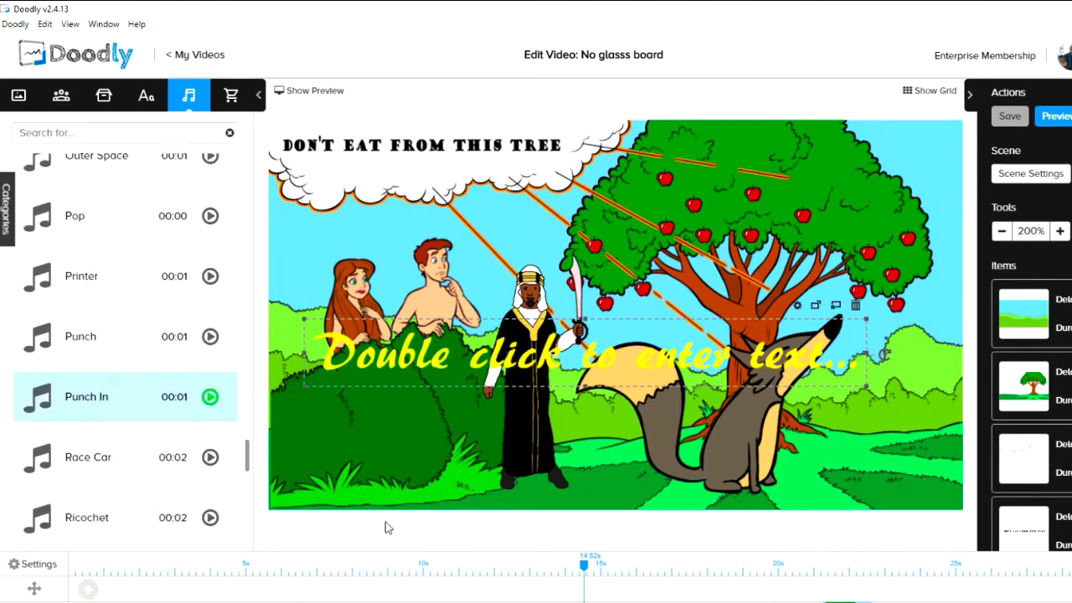
{"action": "scroll", "coordinate": [171, 452], "scroll_direction": "down", "scroll_amount": 4}
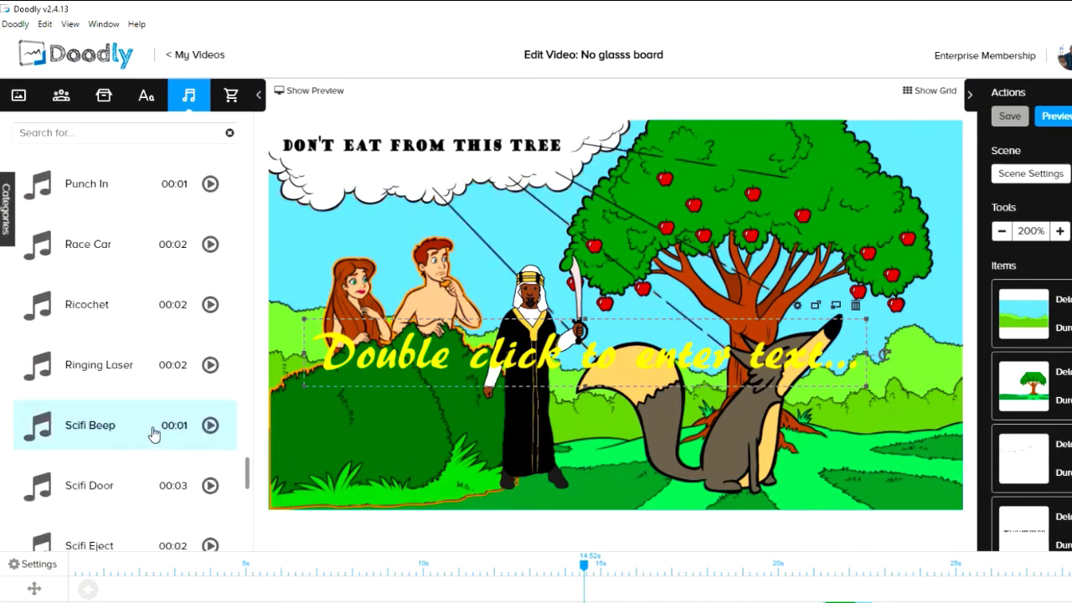
{"action": "scroll", "coordinate": [156, 428], "scroll_direction": "down", "scroll_amount": 2}
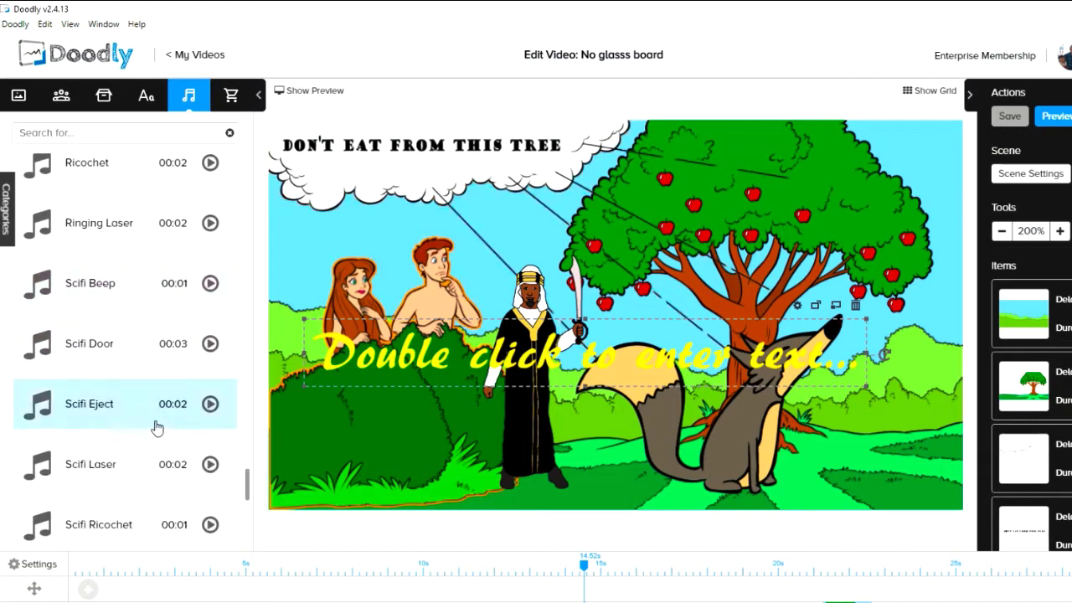
{"action": "scroll", "coordinate": [156, 429], "scroll_direction": "down", "scroll_amount": 6}
{"action": "scroll", "coordinate": [156, 428], "scroll_direction": "down", "scroll_amount": 2}
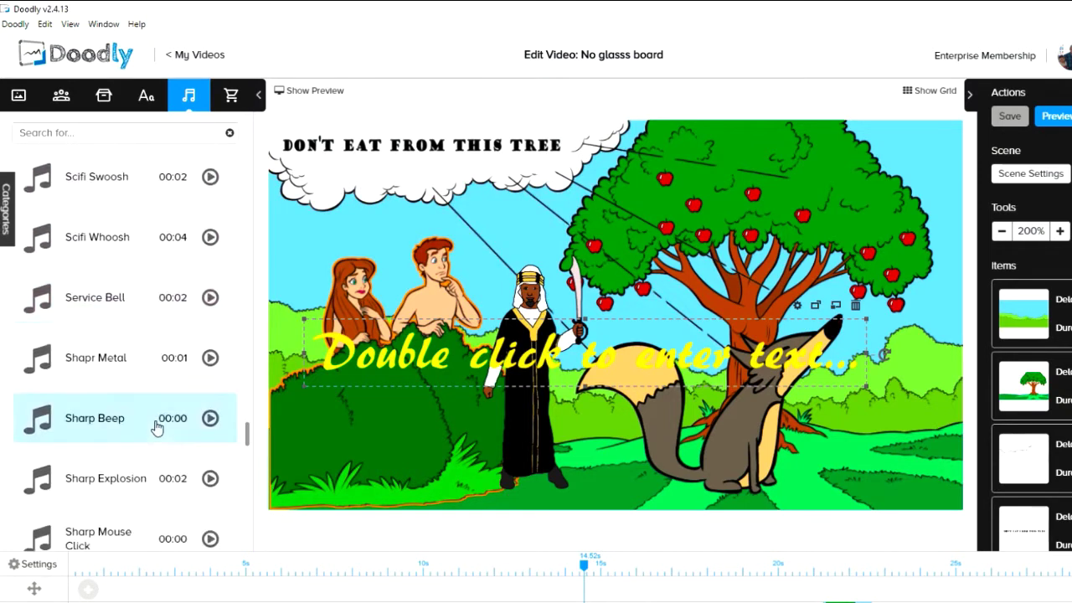
{"action": "scroll", "coordinate": [156, 428], "scroll_direction": "down", "scroll_amount": 1}
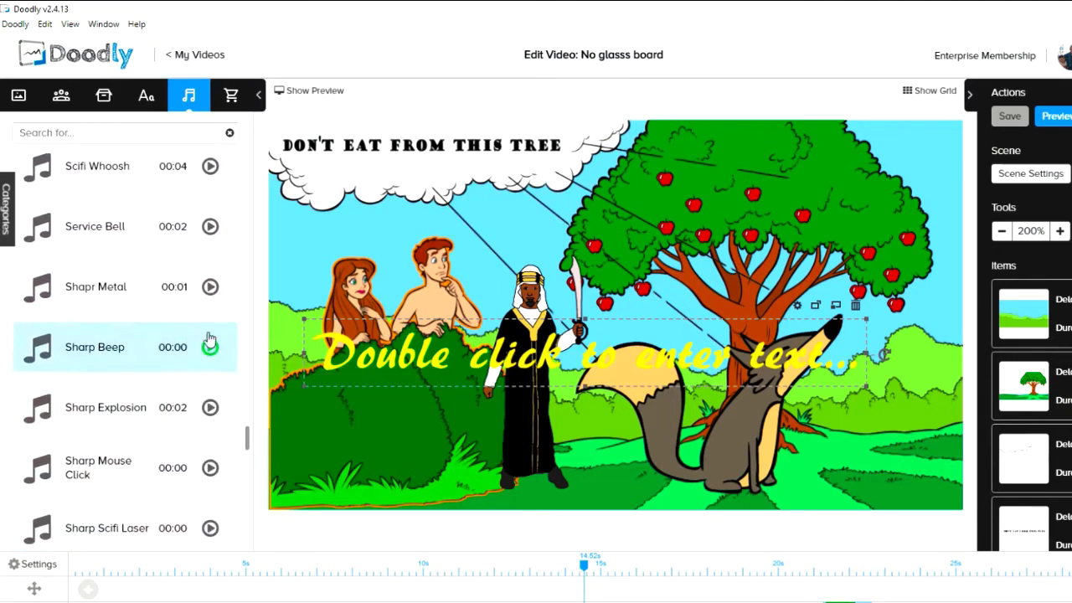
Find the Scifi Ricochet sound effect and add it to the timeline
{"action": "scroll", "coordinate": [139, 317], "scroll_direction": "up", "scroll_amount": 4}
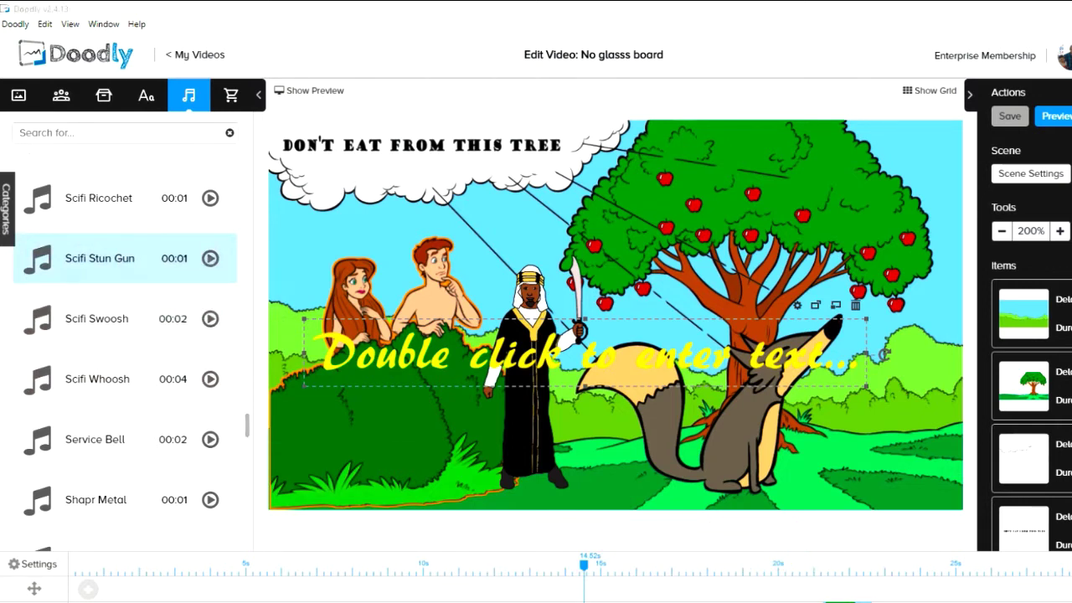
{"action": "left_click_drag", "start_coordinate": [116, 253], "coordinate": [116, 285]}
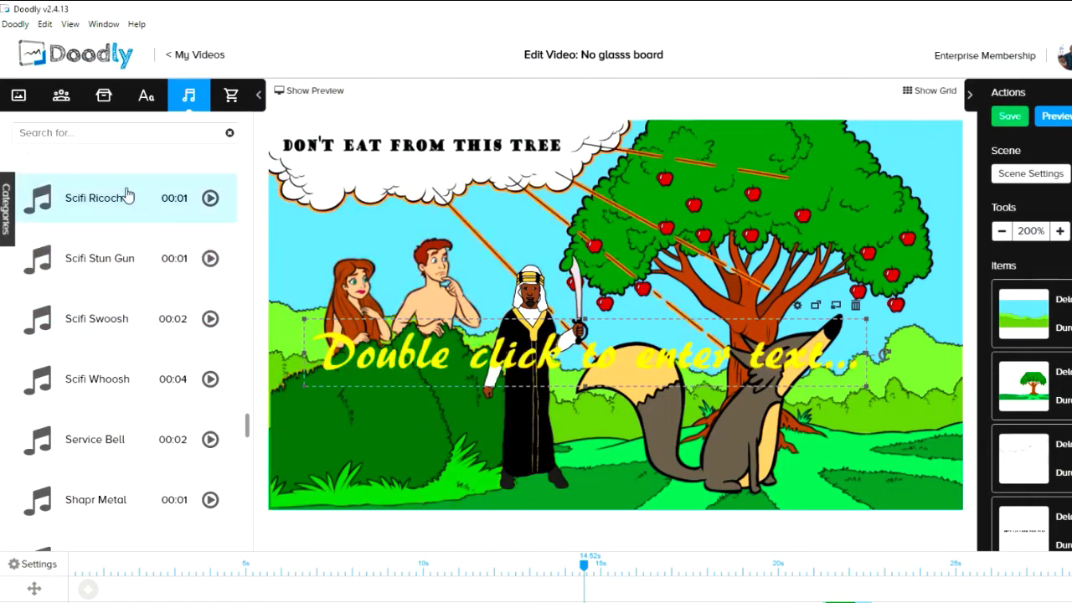
{"action": "left_click_drag", "start_coordinate": [125, 197], "coordinate": [269, 566]}
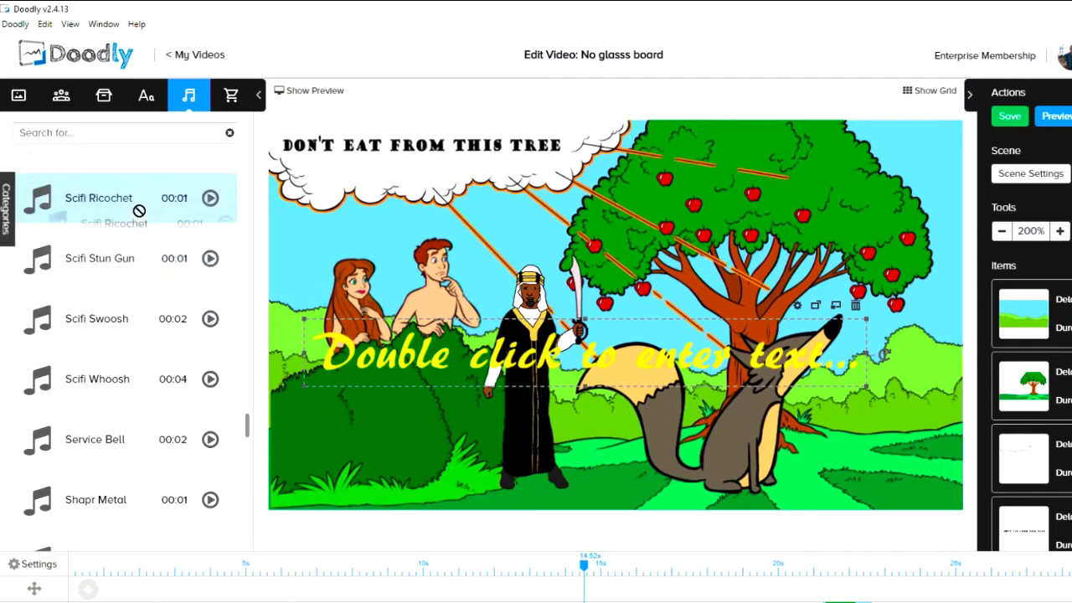
Add the Scifi Stun Gun sound effect to the timeline and play a preview of the video
{"action": "left_click_drag", "start_coordinate": [120, 263], "coordinate": [369, 582]}
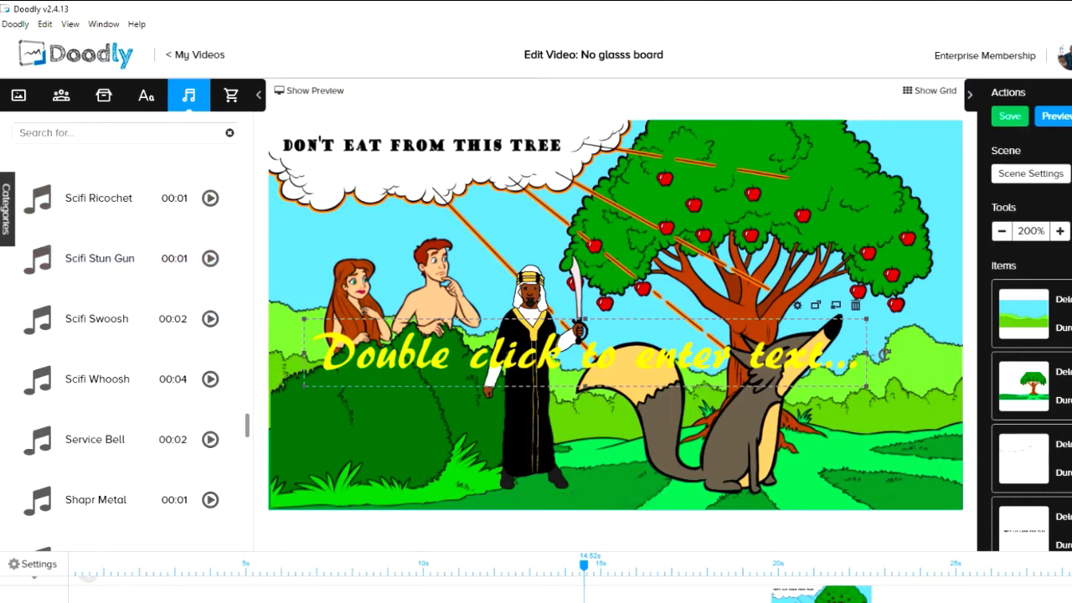
{"action": "left_click", "coordinate": [1059, 119]}
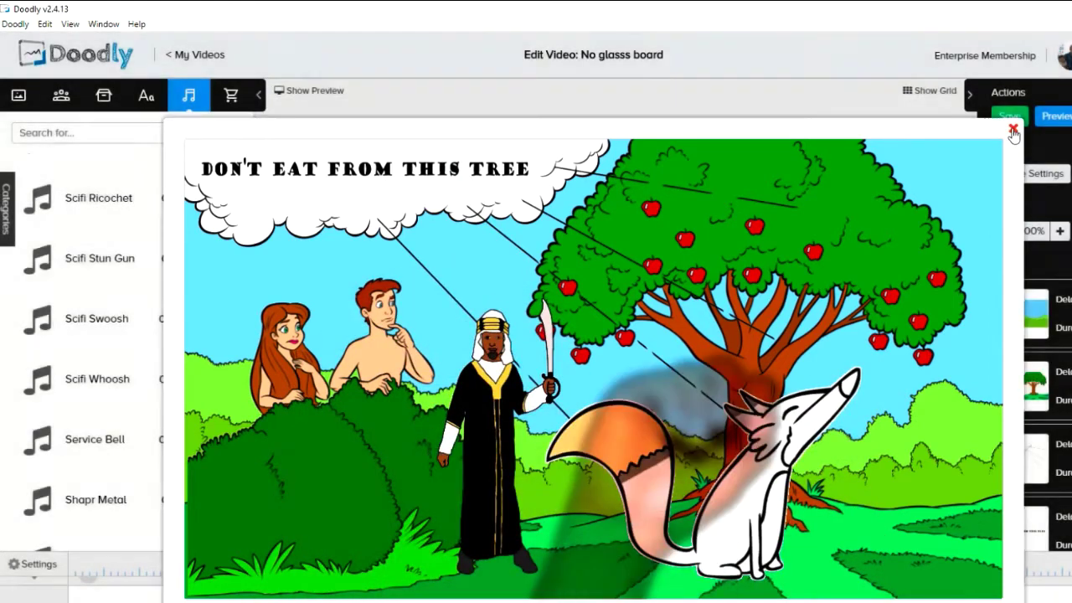
{"action": "left_click", "coordinate": [1013, 131]}
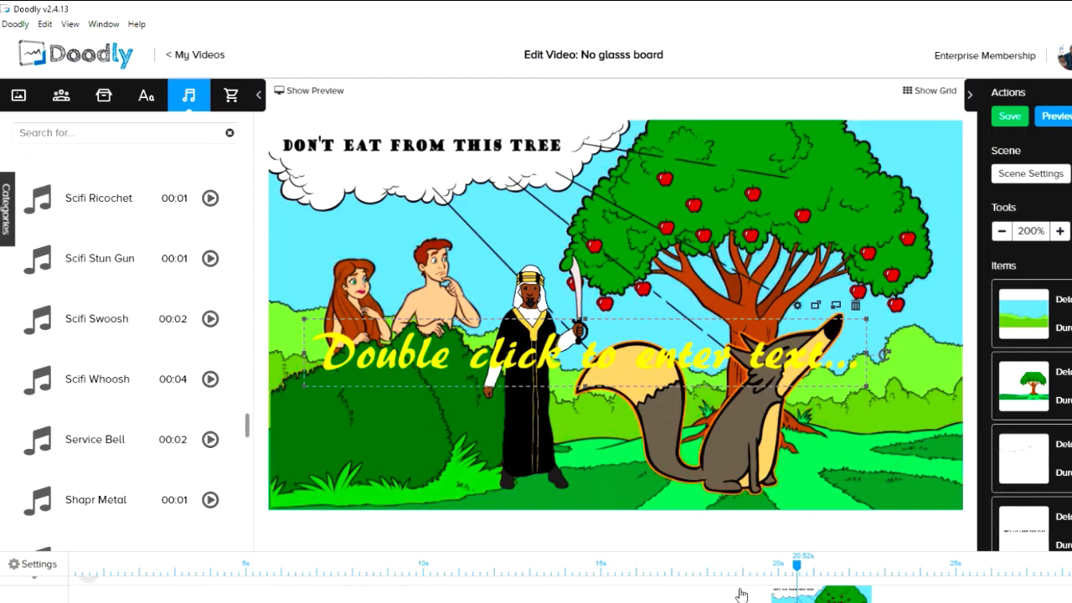
Replay the video preview to check the added audio and close it
{"action": "scroll", "coordinate": [733, 578], "scroll_direction": "down", "scroll_amount": 1}
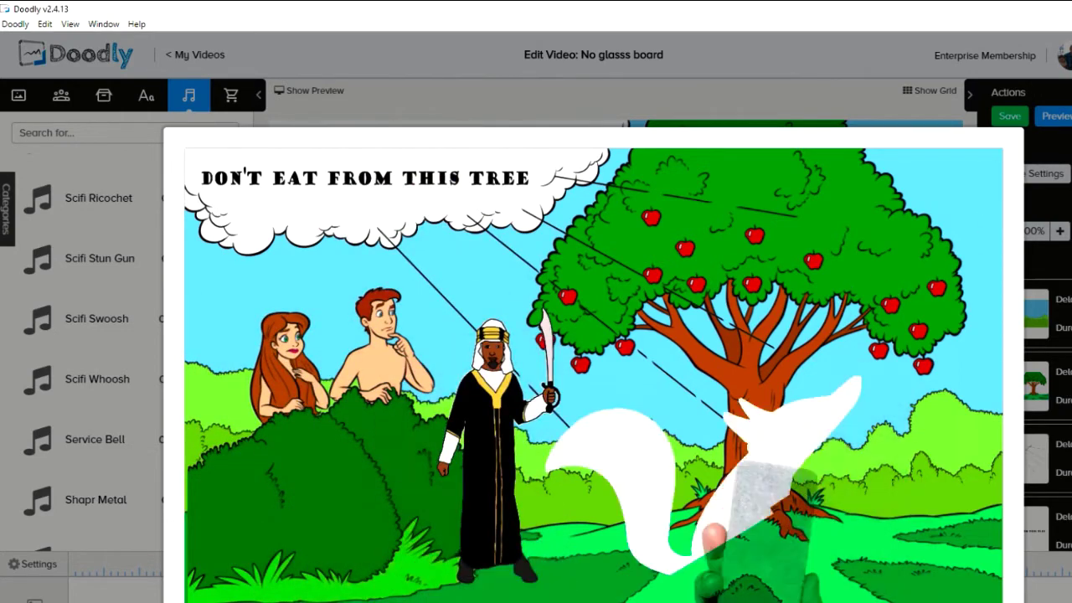
{"action": "key", "text": "Escape"}
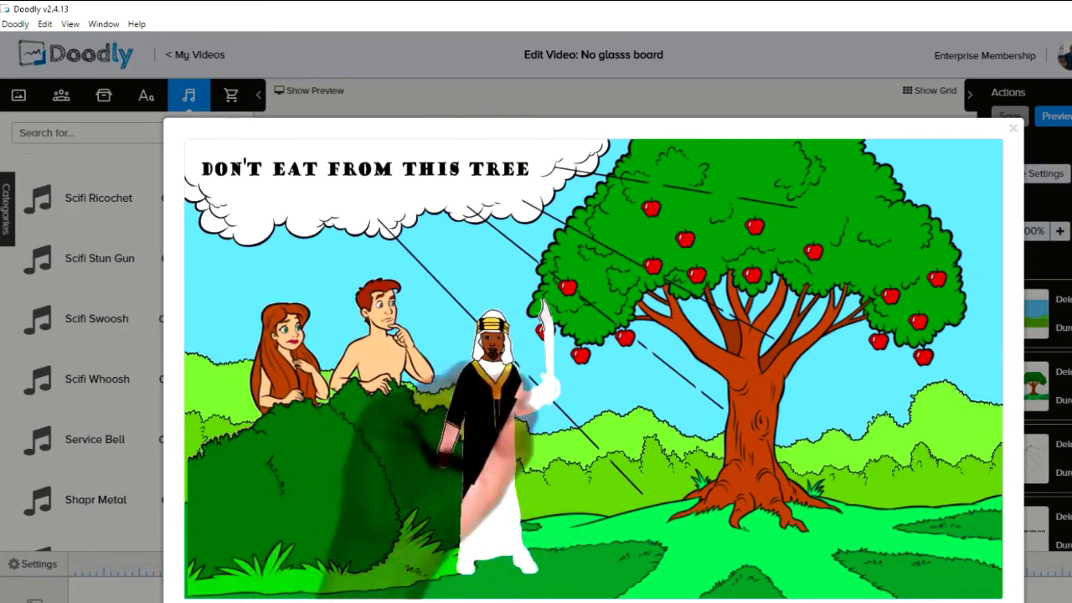
{"action": "left_click", "coordinate": [1013, 131]}
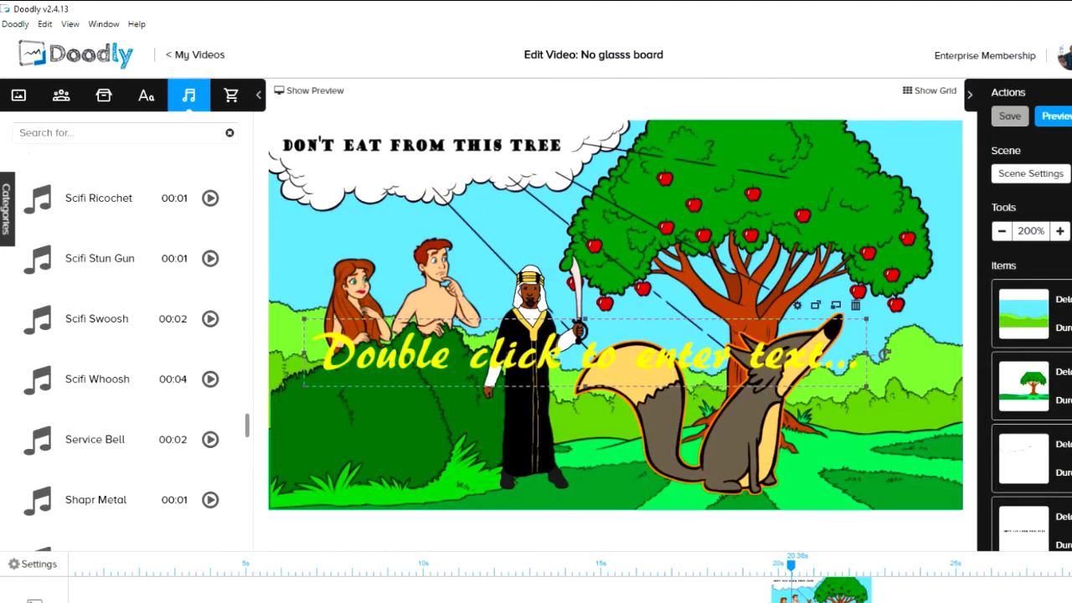
Remove the selected audio clip from the music timeline and save the video
{"action": "key", "text": "Delete"}
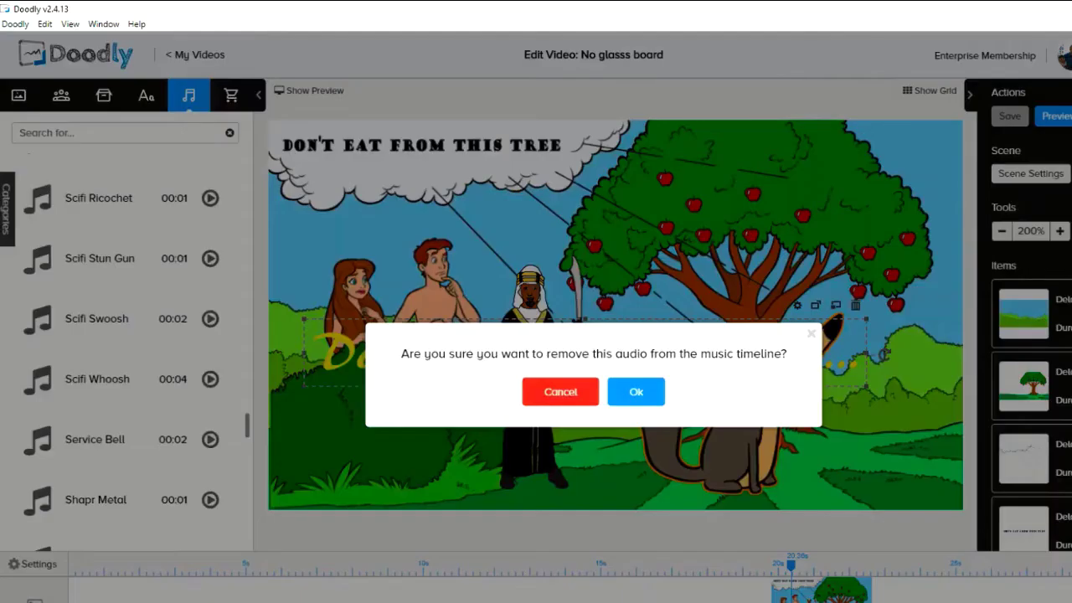
{"action": "left_click", "coordinate": [638, 391]}
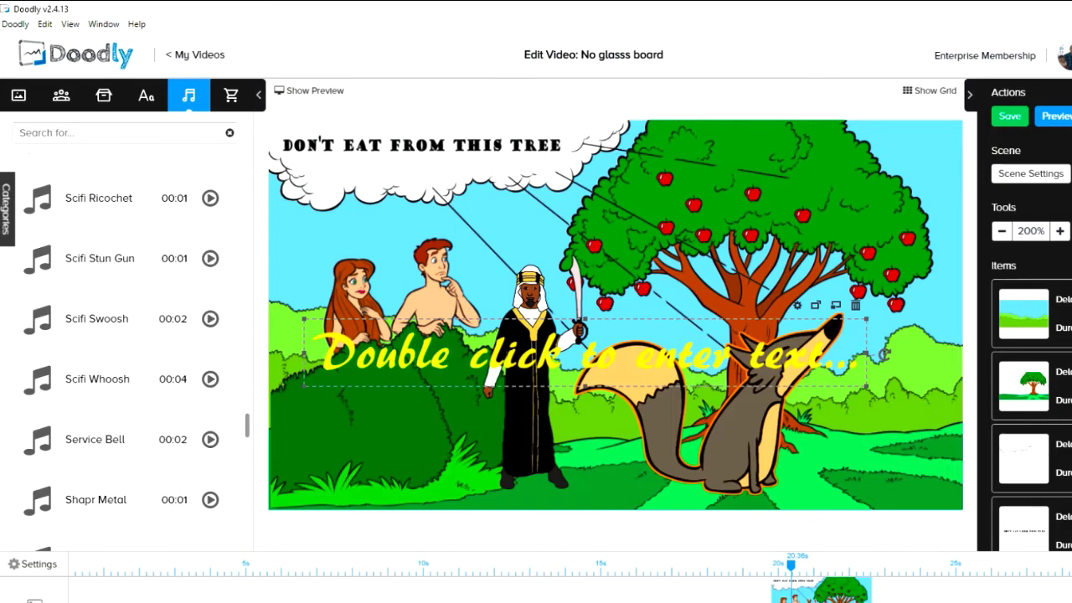
{"action": "scroll", "coordinate": [536, 578], "scroll_direction": "right", "scroll_amount": 3}
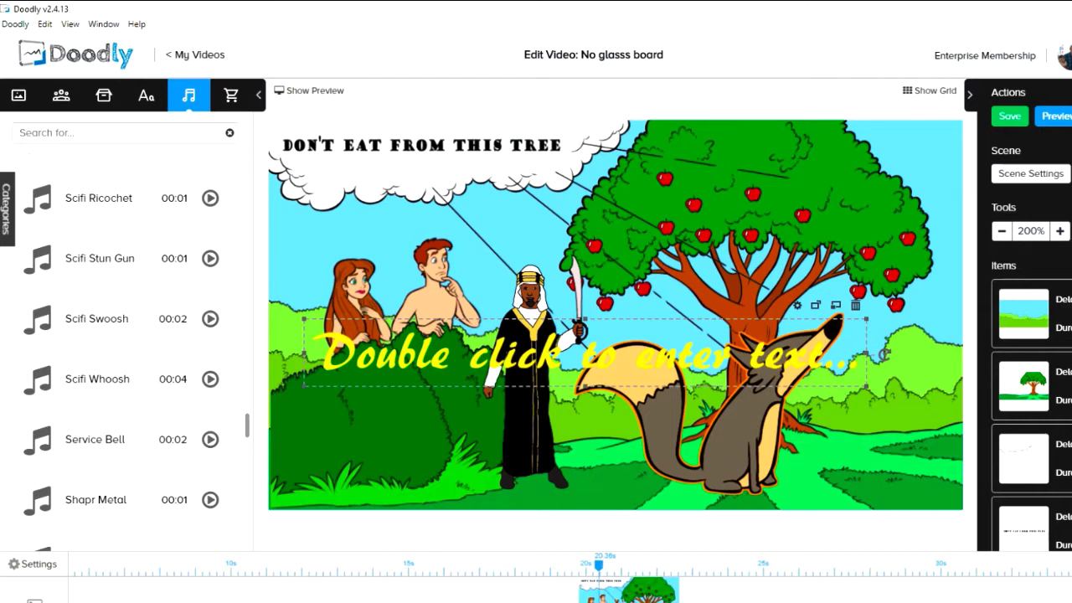
{"action": "scroll", "coordinate": [536, 569], "scroll_direction": "right", "scroll_amount": 15}
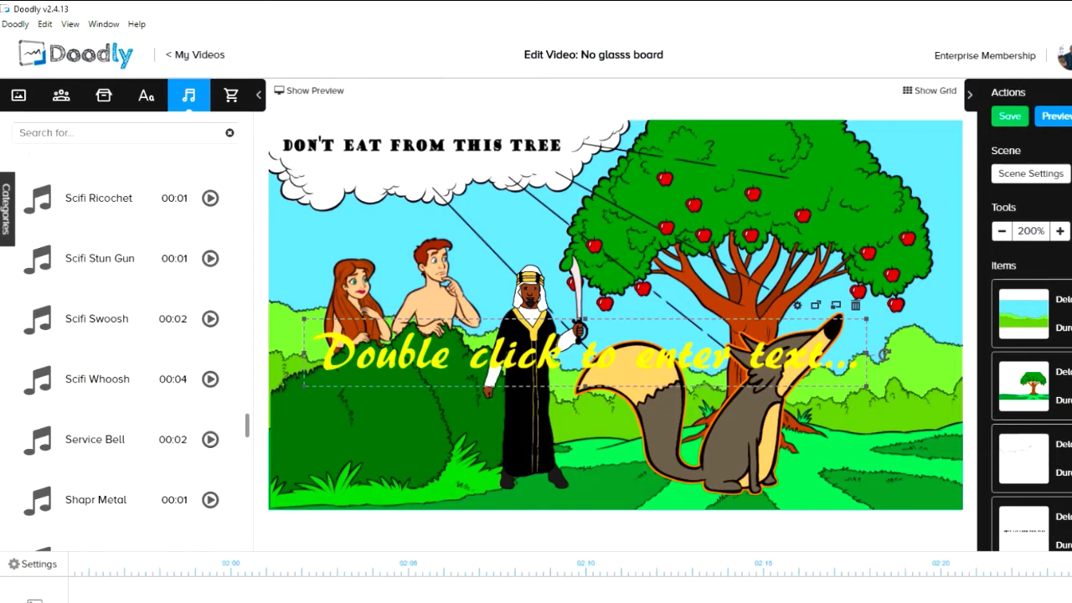
{"action": "scroll", "coordinate": [537, 569], "scroll_direction": "right", "scroll_amount": 3}
{"action": "key", "text": "ctrl+s"}
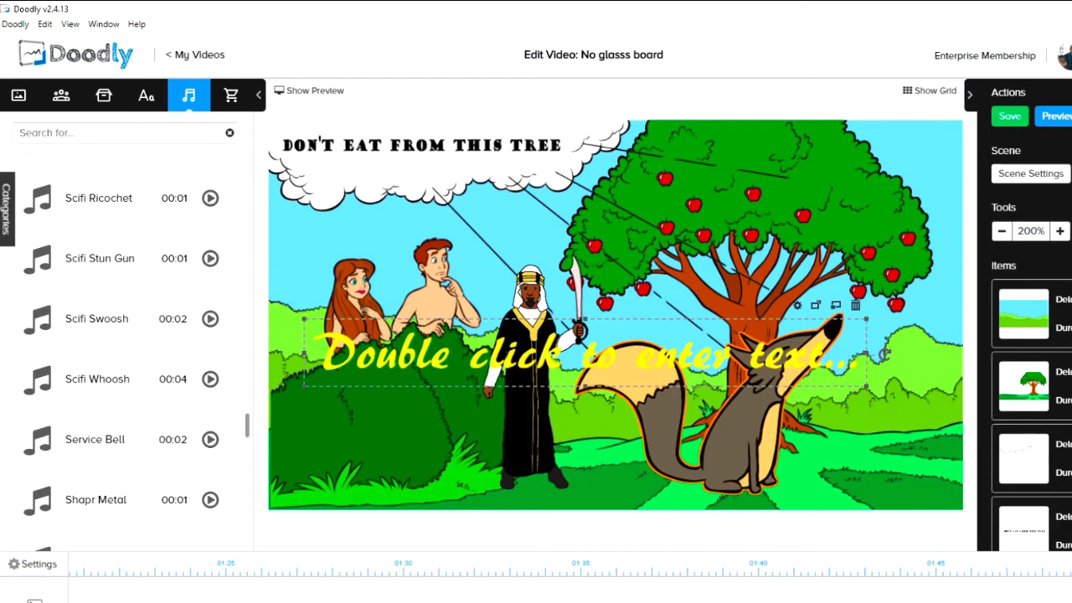
{"action": "scroll", "coordinate": [536, 569], "scroll_direction": "up", "scroll_amount": 3}
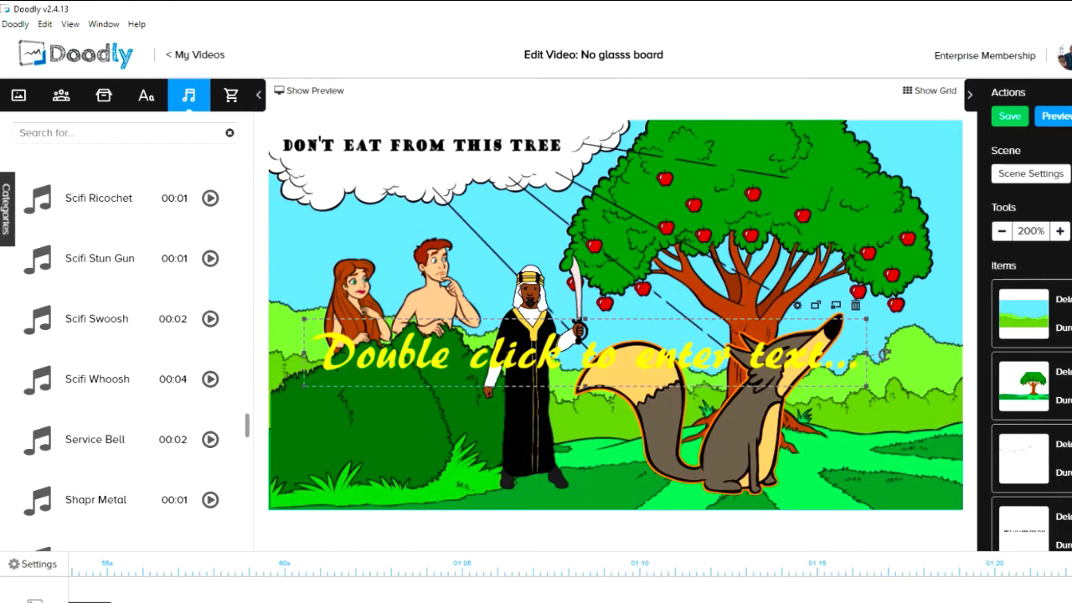
{"action": "scroll", "coordinate": [635, 578], "scroll_direction": "up", "scroll_amount": 3}
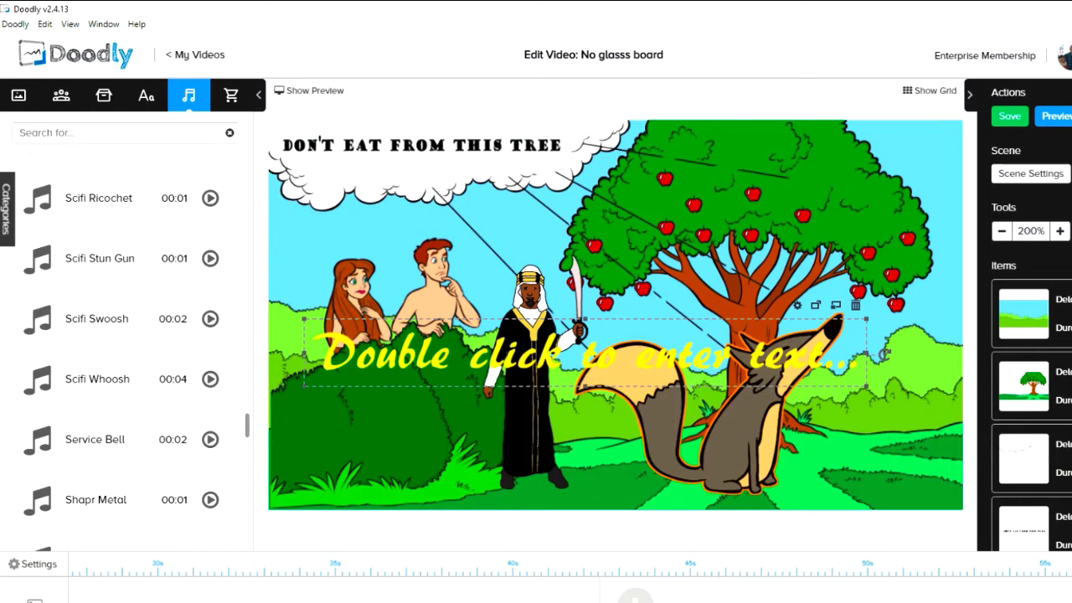
{"action": "scroll", "coordinate": [569, 578], "scroll_direction": "up", "scroll_amount": 1}
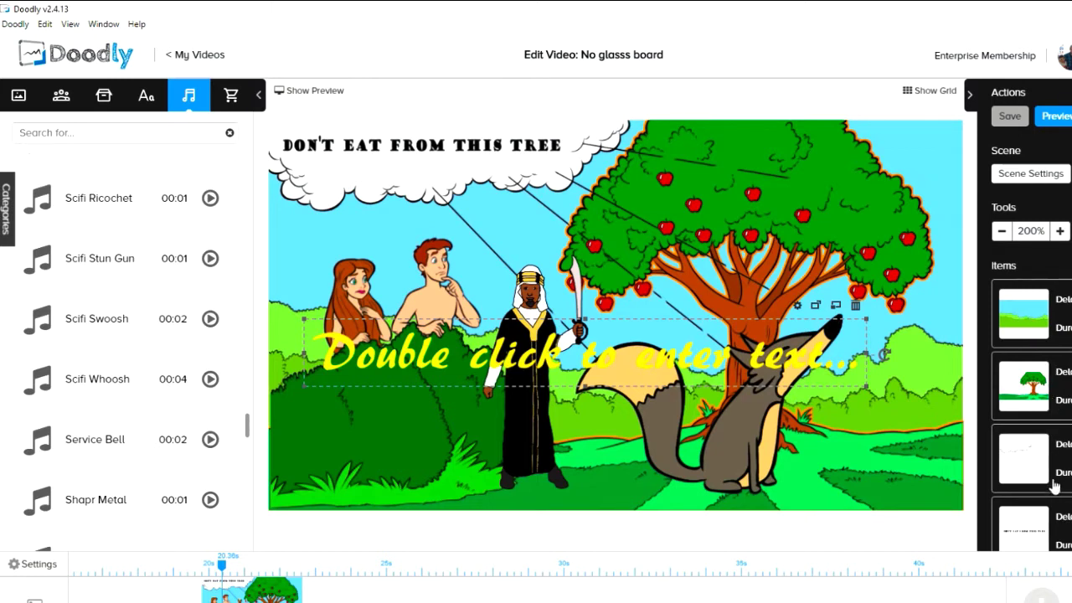
Review the scene's items and delete the yellow placeholder text from the scene
{"action": "scroll", "coordinate": [1069, 459], "scroll_direction": "down", "scroll_amount": 2}
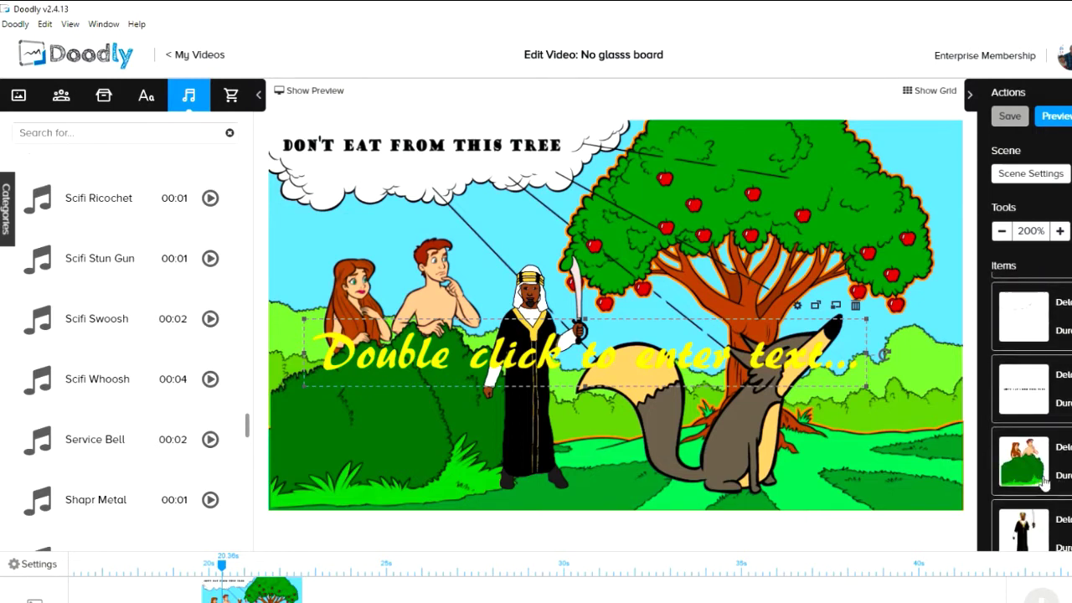
{"action": "scroll", "coordinate": [1060, 493], "scroll_direction": "down", "scroll_amount": 2}
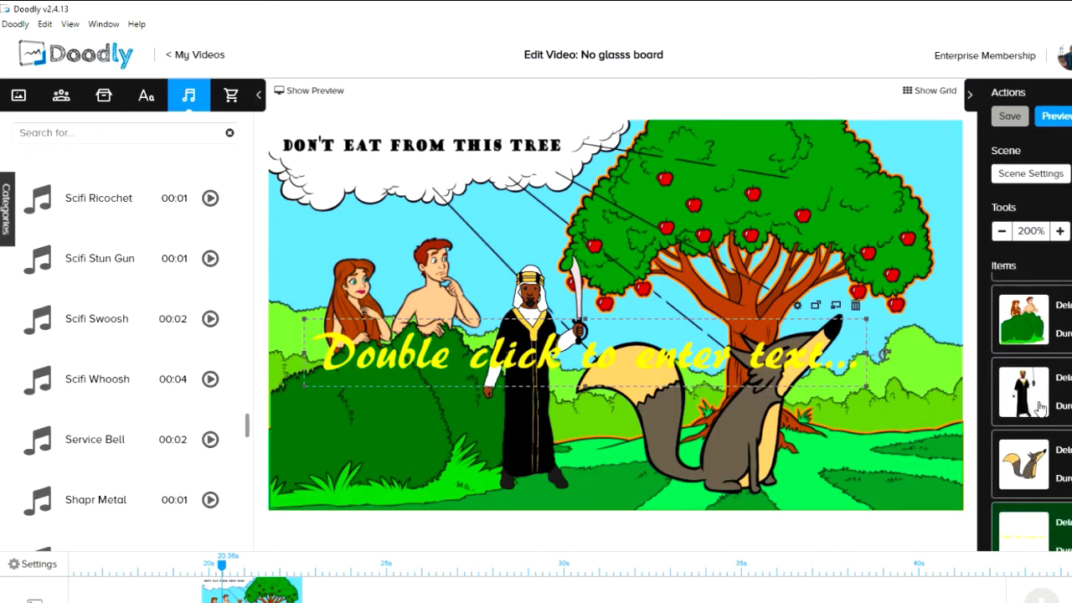
{"action": "scroll", "coordinate": [1039, 453], "scroll_direction": "down", "scroll_amount": 1}
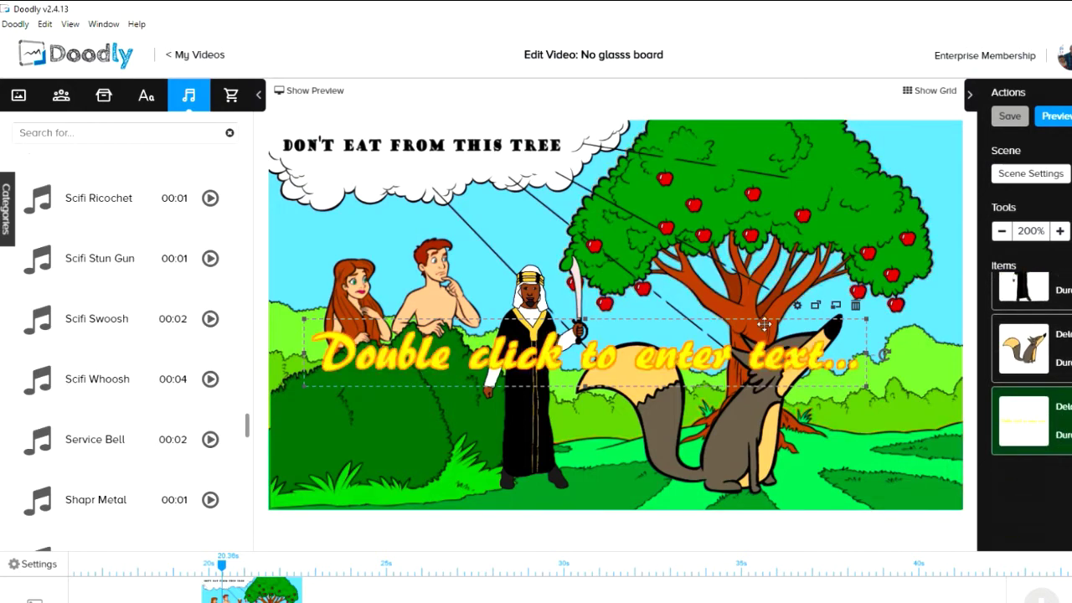
{"action": "left_click", "coordinate": [855, 308]}
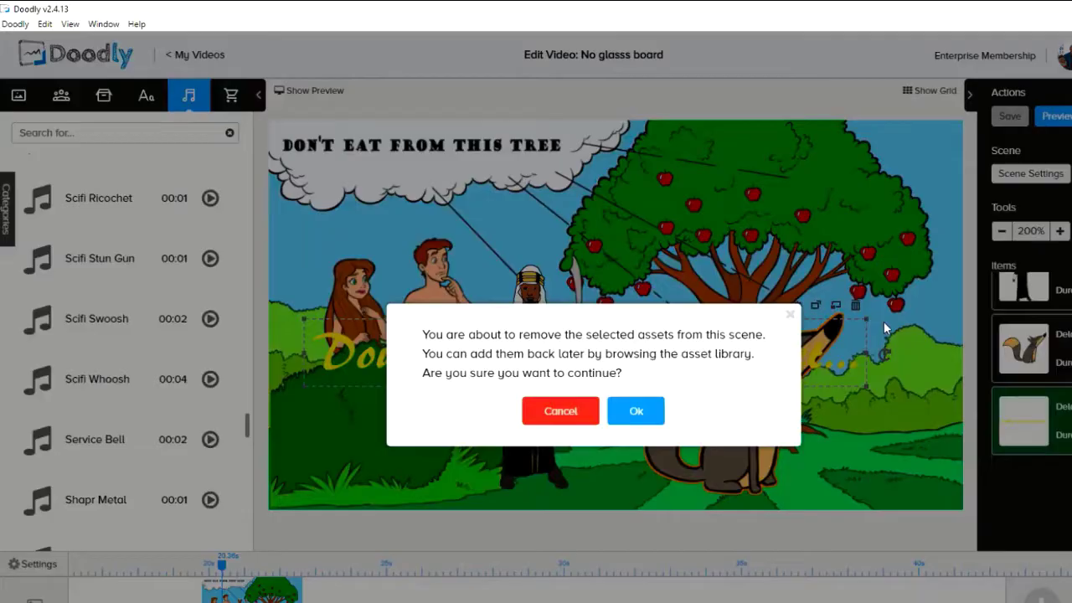
{"action": "left_click", "coordinate": [636, 414]}
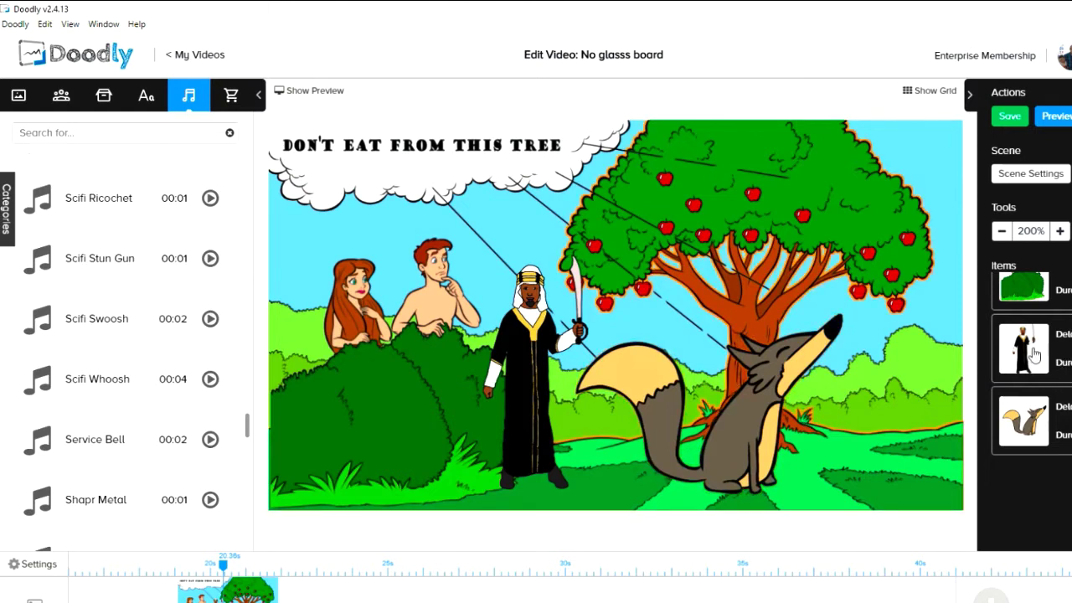
Move the fox ahead of the robed man with the sword in the scene's item order, and select the couple behind the bush
{"action": "left_click_drag", "start_coordinate": [1036, 358], "coordinate": [1043, 423]}
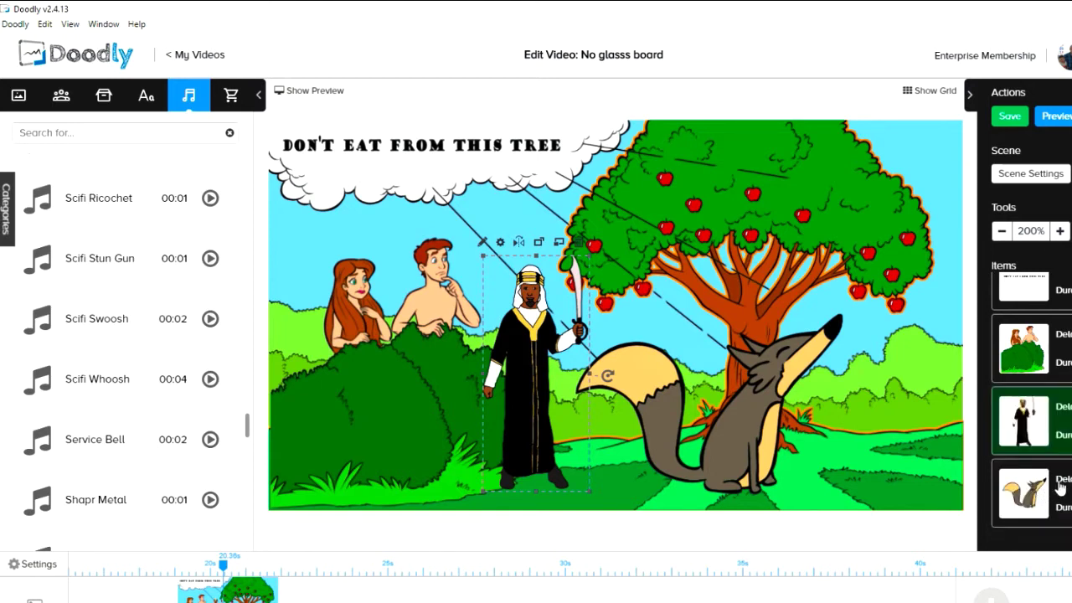
{"action": "left_click_drag", "start_coordinate": [1060, 487], "coordinate": [1056, 419]}
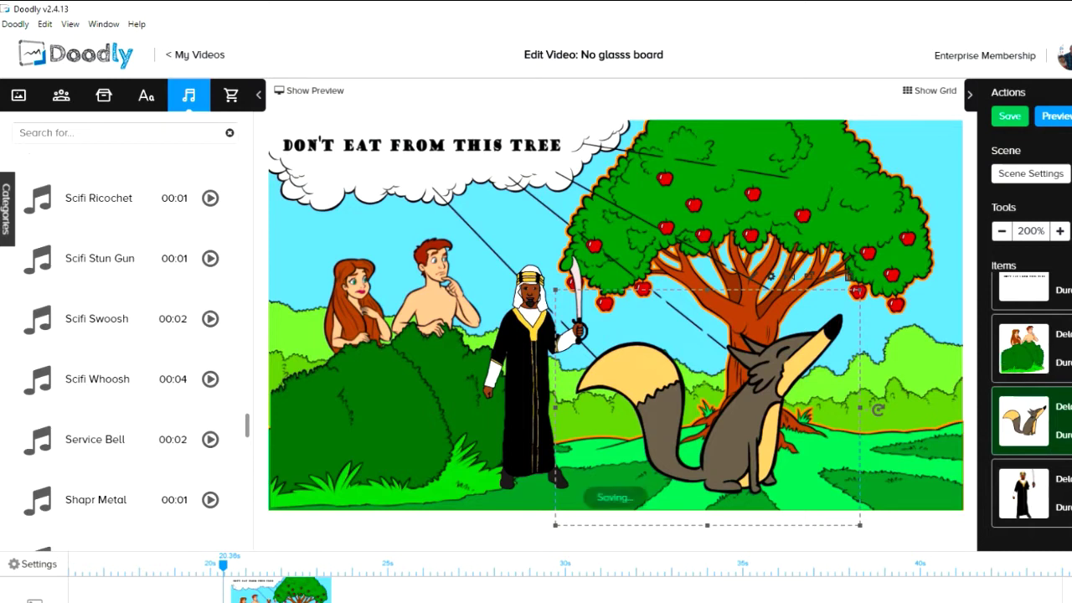
{"action": "left_click", "coordinate": [1024, 347]}
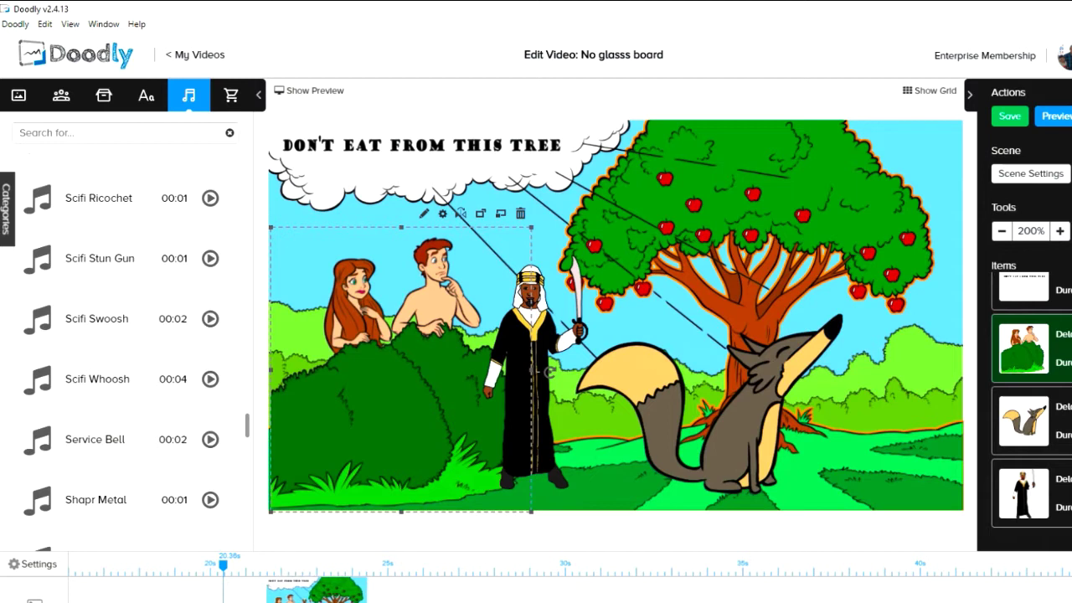
Delete the "Don't eat from this tree" text from the scene and play a preview of the video
{"action": "scroll", "coordinate": [1032, 410], "scroll_direction": "up", "scroll_amount": 2}
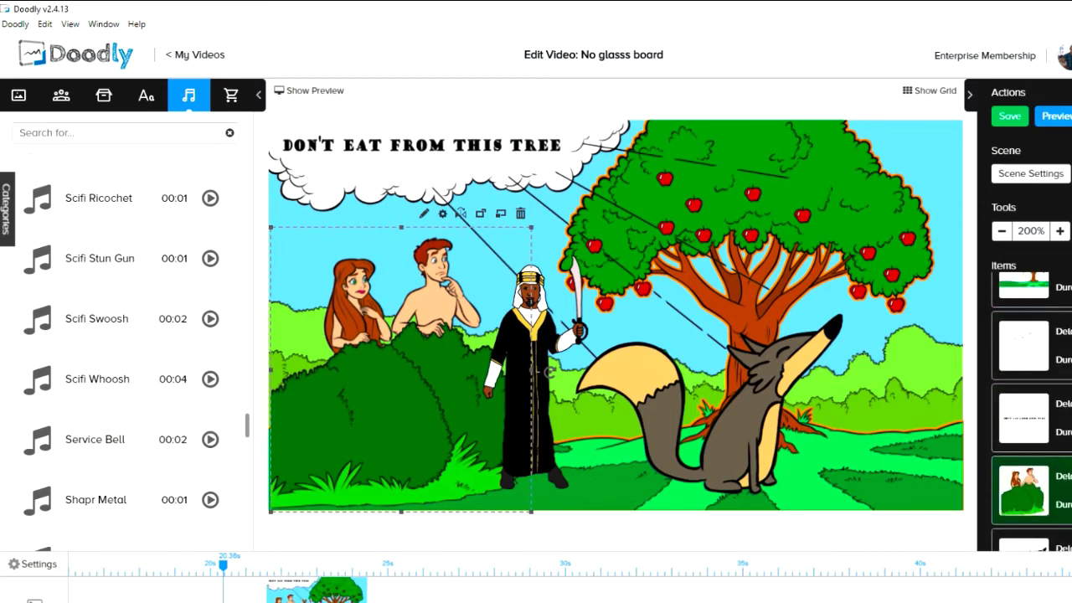
{"action": "left_click", "coordinate": [542, 145]}
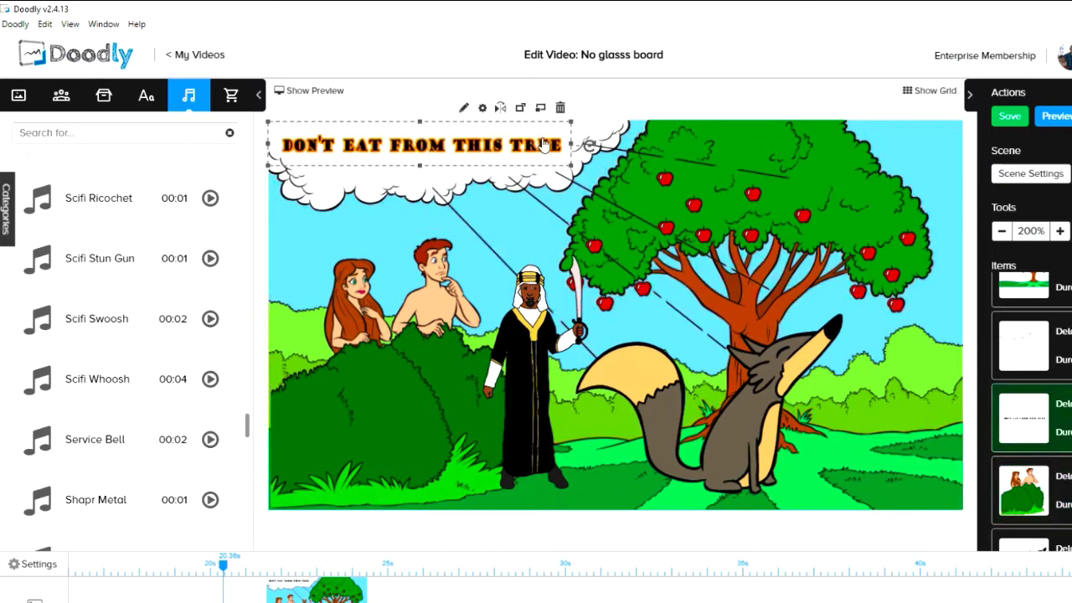
{"action": "left_click", "coordinate": [560, 107]}
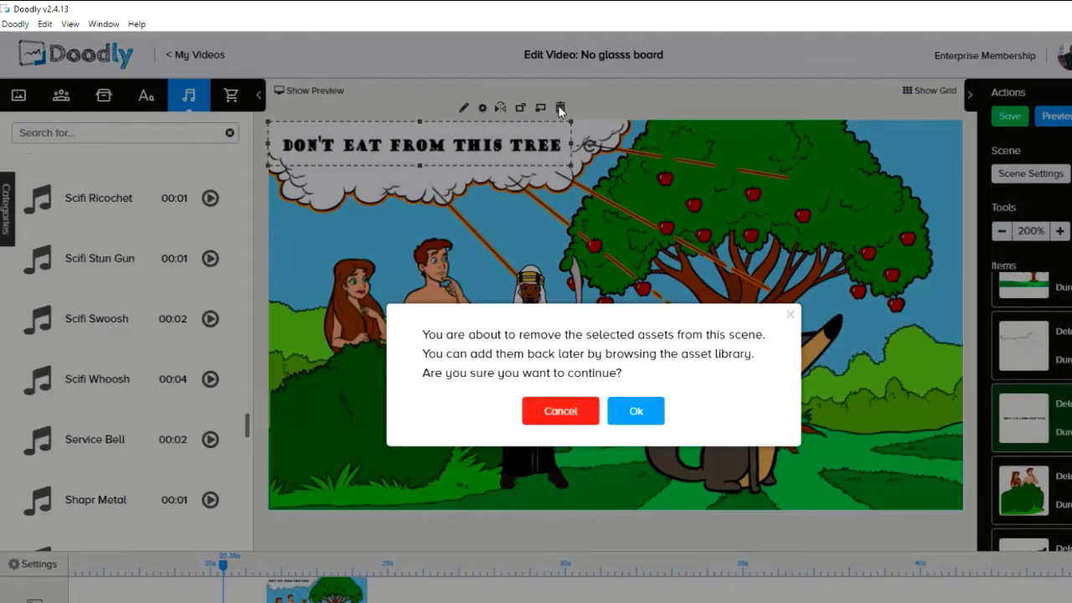
{"action": "left_click", "coordinate": [647, 421]}
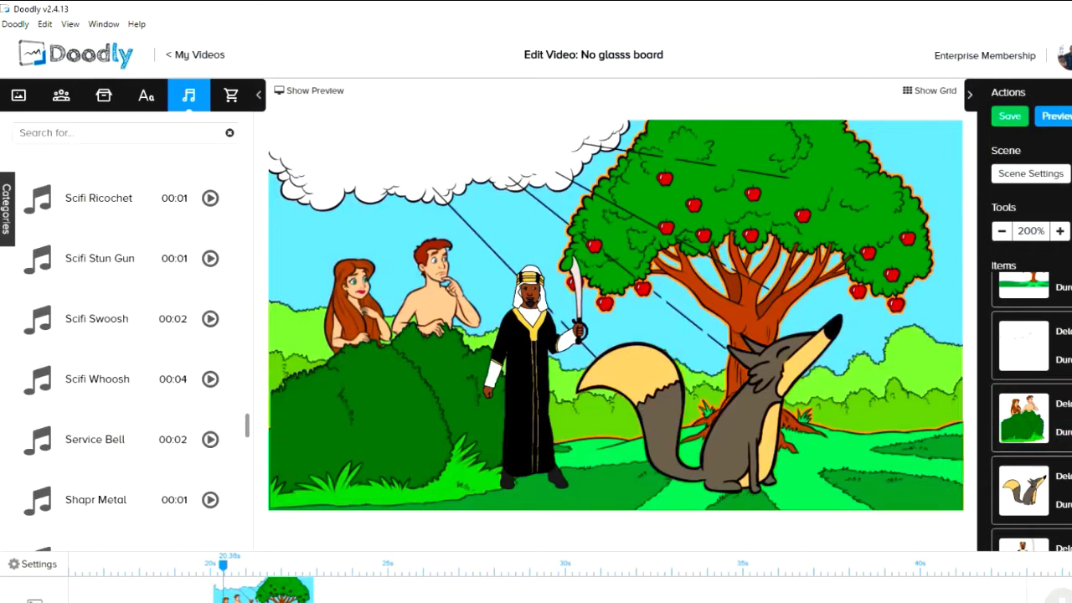
{"action": "left_click", "coordinate": [1056, 115]}
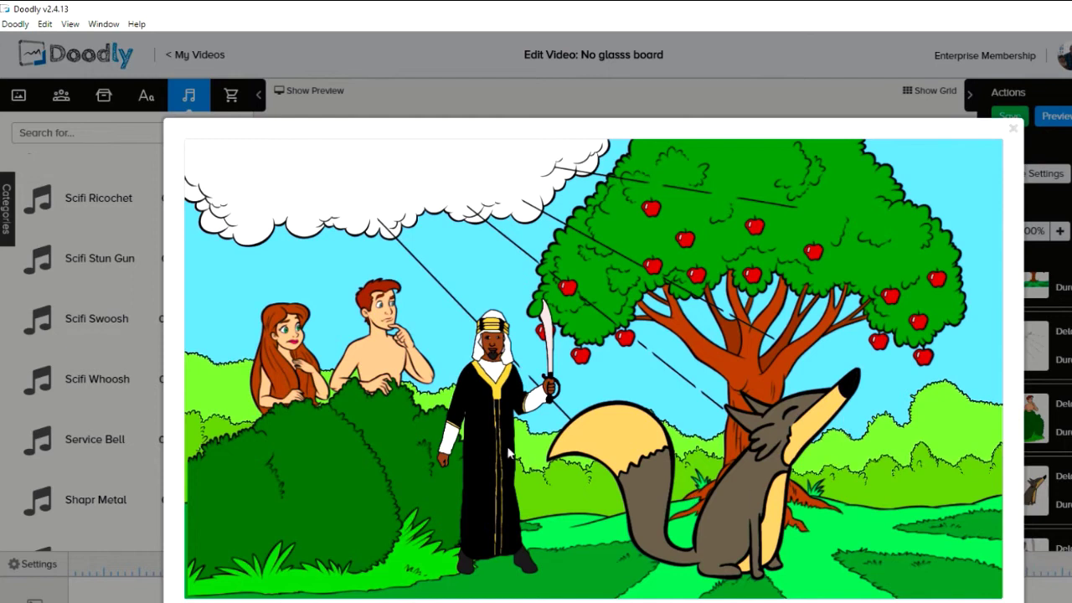
{"action": "left_click", "coordinate": [1013, 130]}
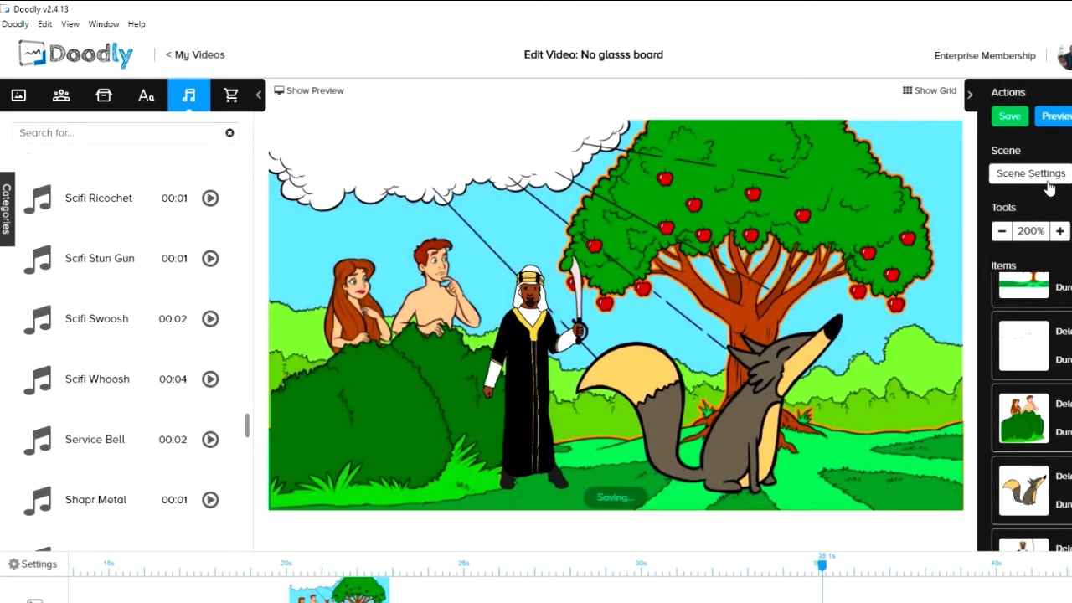
In the scene settings, choose a right-handed cartoon hand with a blue sleeve and look through the exit animation options
{"action": "left_click", "coordinate": [1039, 174]}
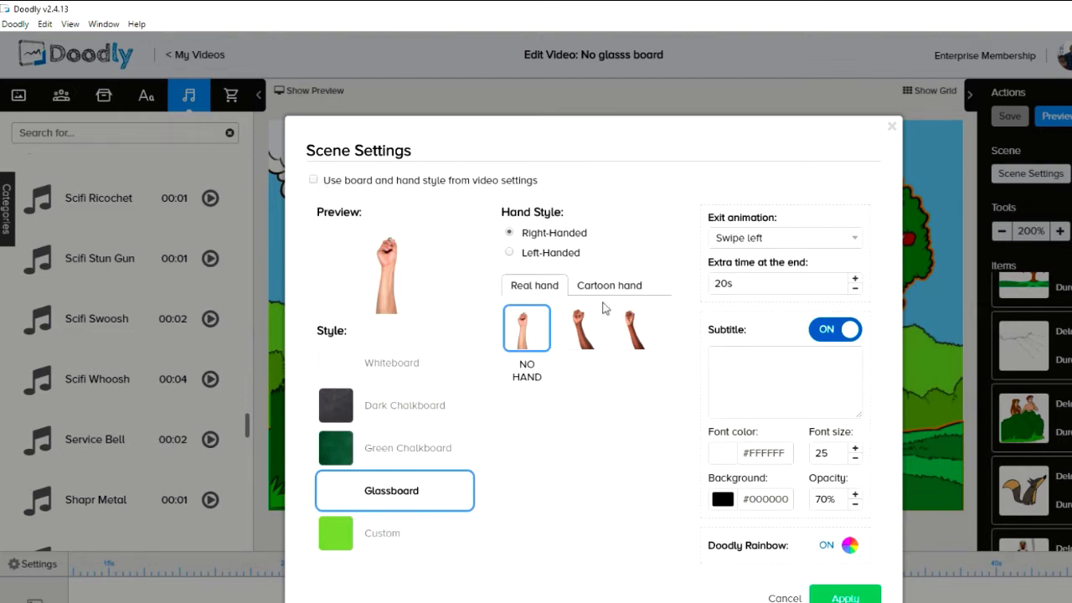
{"action": "left_click", "coordinate": [525, 260]}
{"action": "left_click", "coordinate": [513, 233]}
{"action": "left_click", "coordinate": [613, 286]}
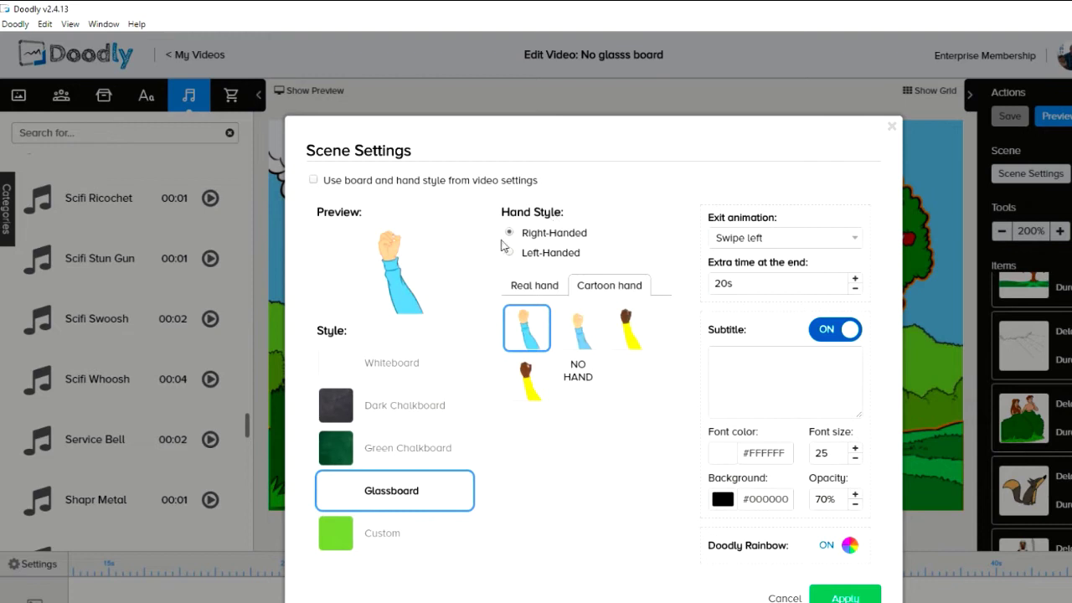
{"action": "left_click", "coordinate": [855, 240]}
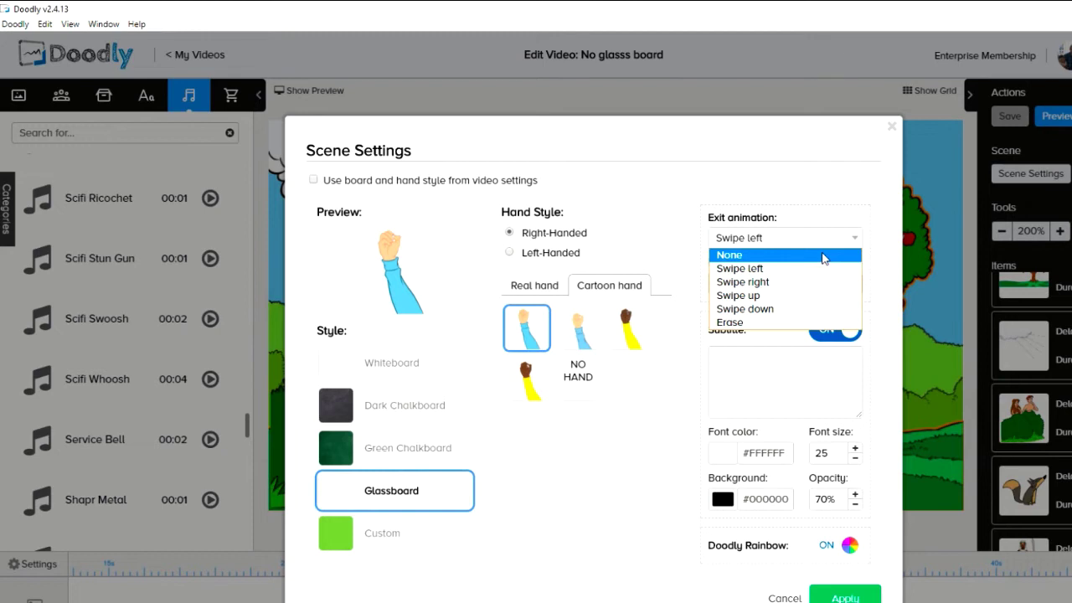
{"action": "left_click", "coordinate": [820, 202]}
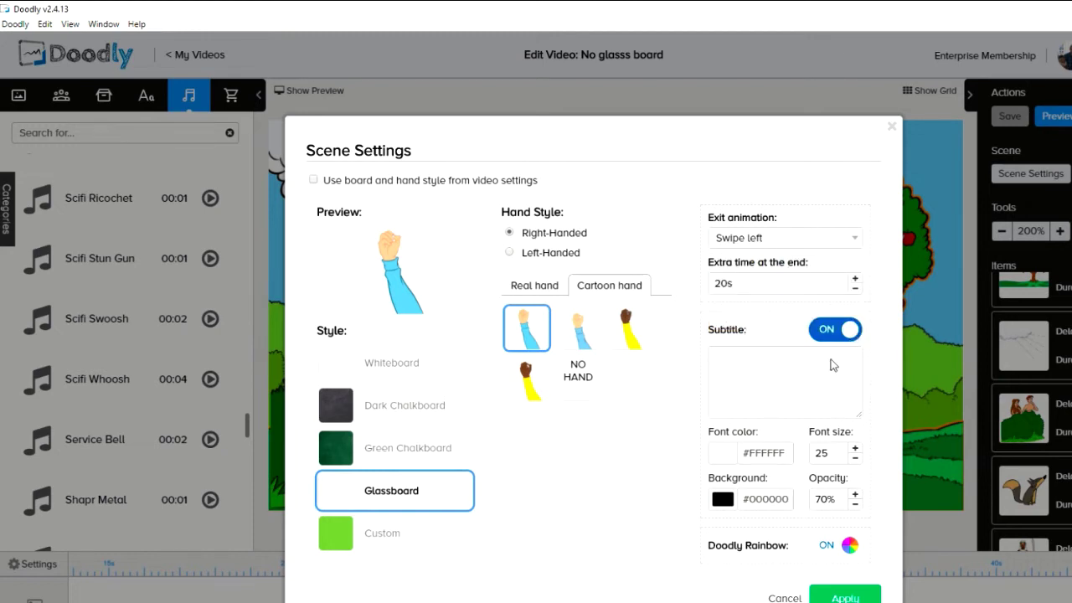
Enter the scene subtitle "Welcome to My video" and set its font color to red #D0021B
{"action": "left_click", "coordinate": [778, 377]}
{"action": "type", "text": "Welcome to My video"}
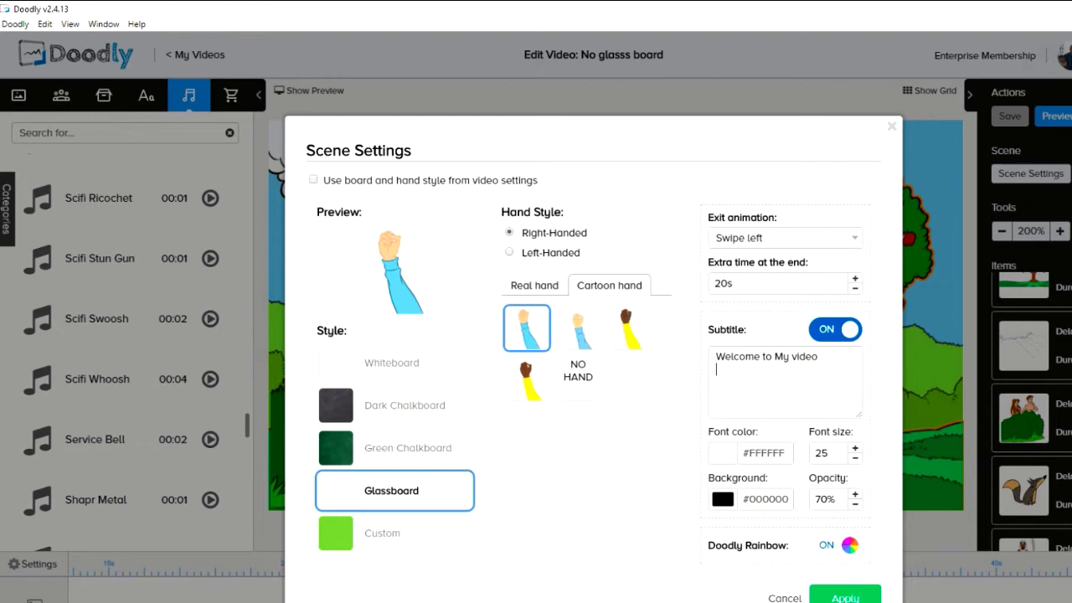
{"action": "left_click", "coordinate": [722, 455]}
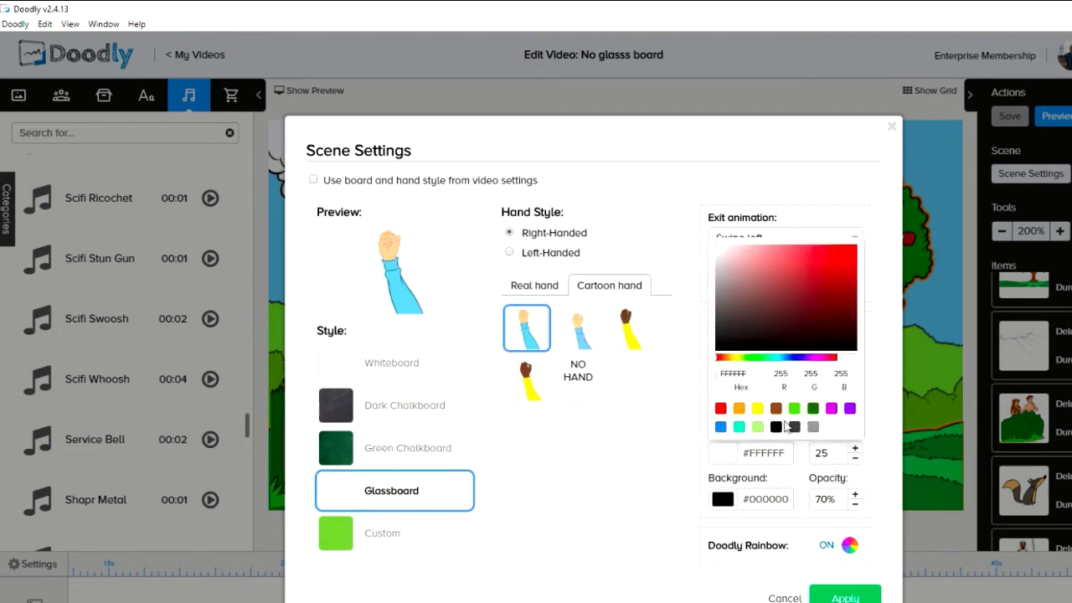
{"action": "left_click", "coordinate": [721, 408]}
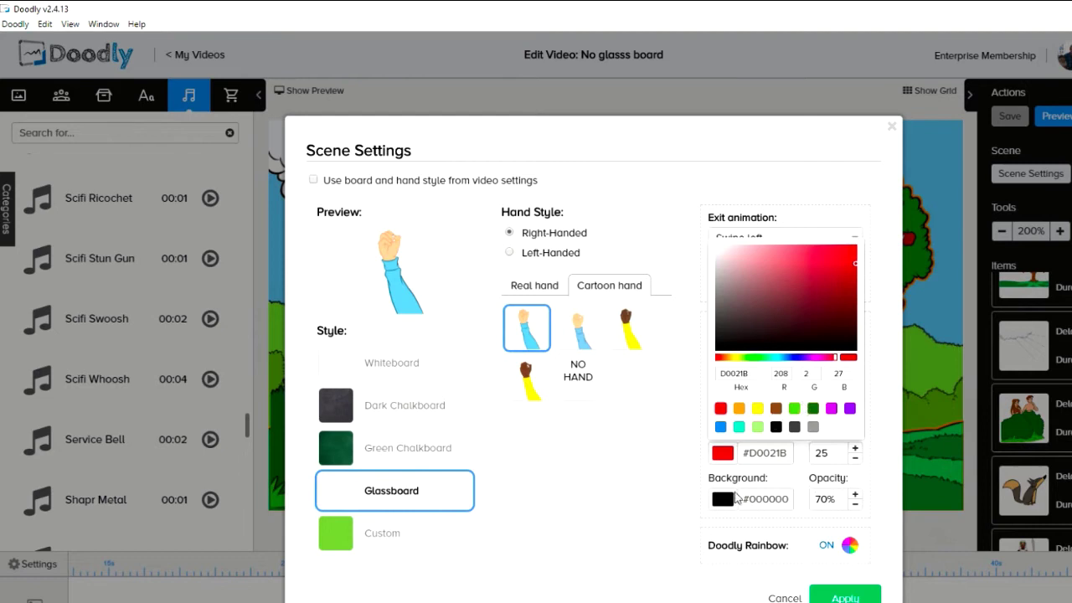
Set the subtitle's background color to yellow #F8E71C and apply the scene settings
{"action": "left_click", "coordinate": [724, 504]}
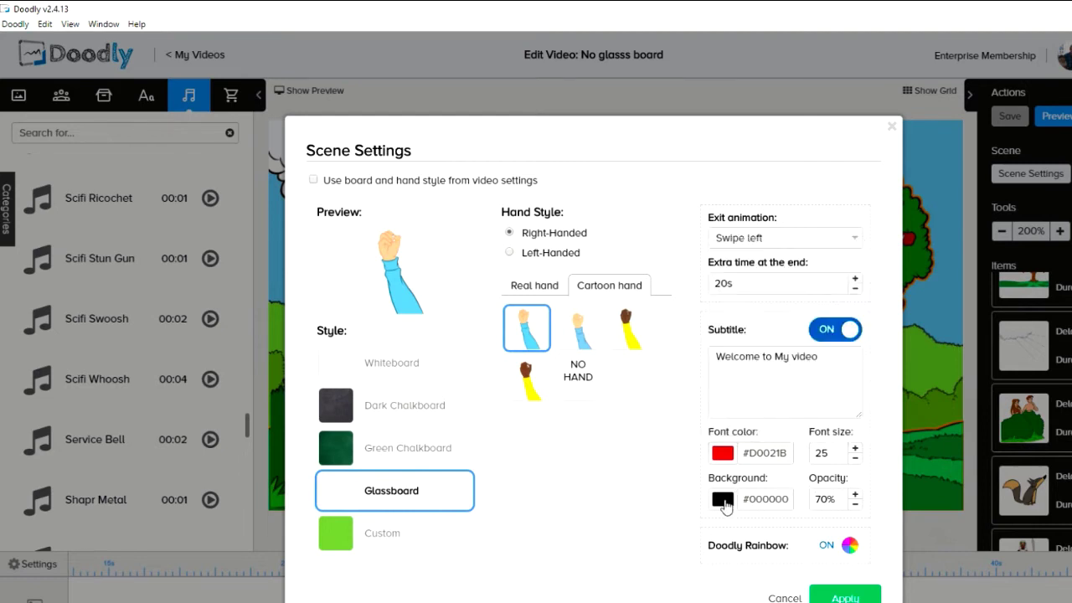
{"action": "left_click", "coordinate": [724, 503]}
{"action": "left_click", "coordinate": [757, 455]}
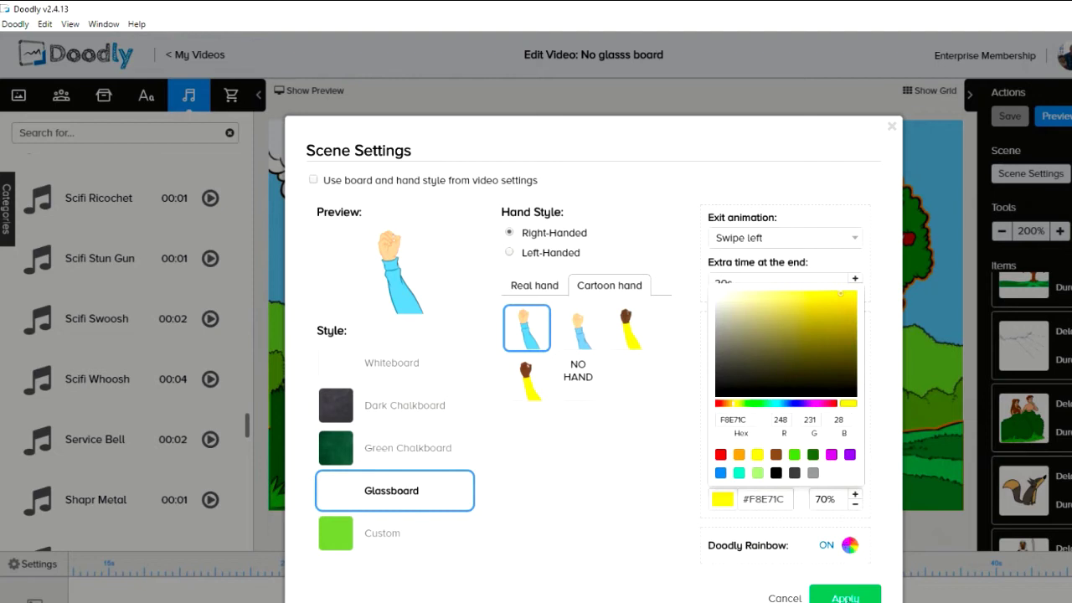
{"action": "left_click", "coordinate": [1053, 568]}
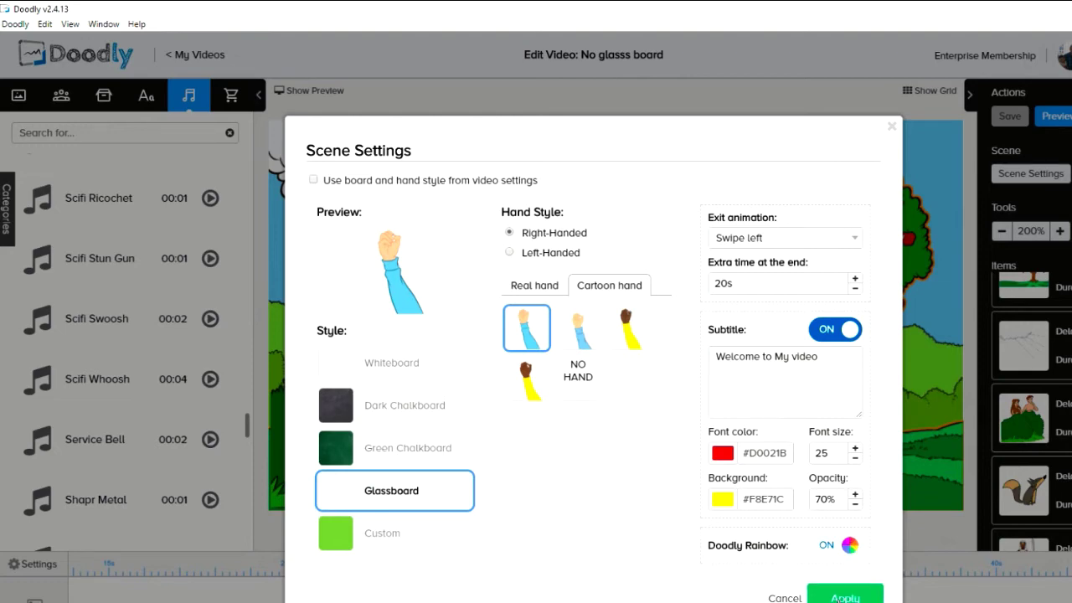
{"action": "left_click", "coordinate": [838, 598]}
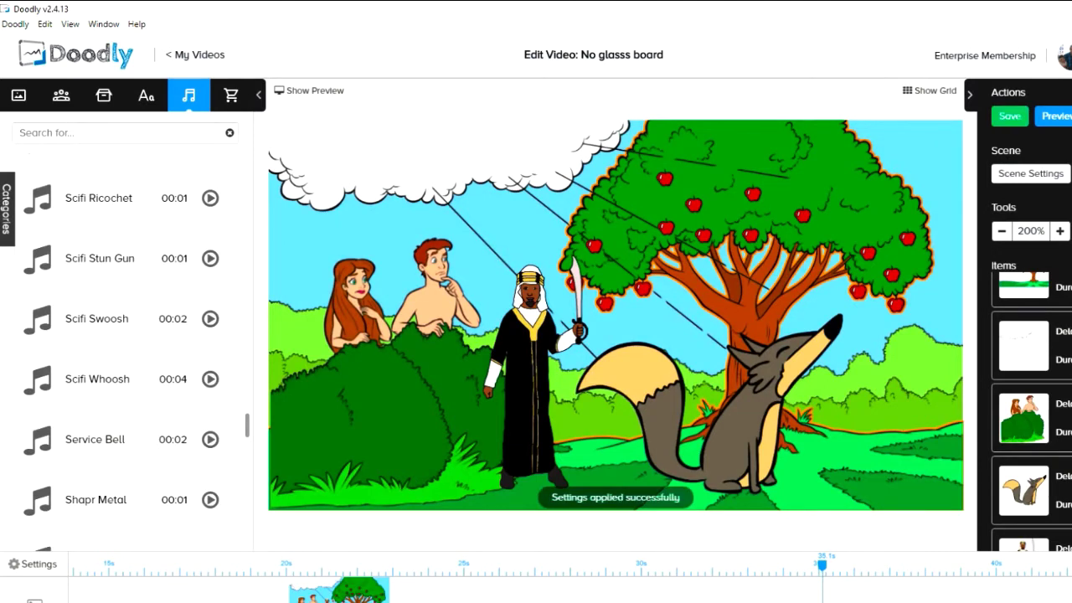
Play a preview of the video to check the styled subtitle, and close it
{"action": "left_click", "coordinate": [1060, 118]}
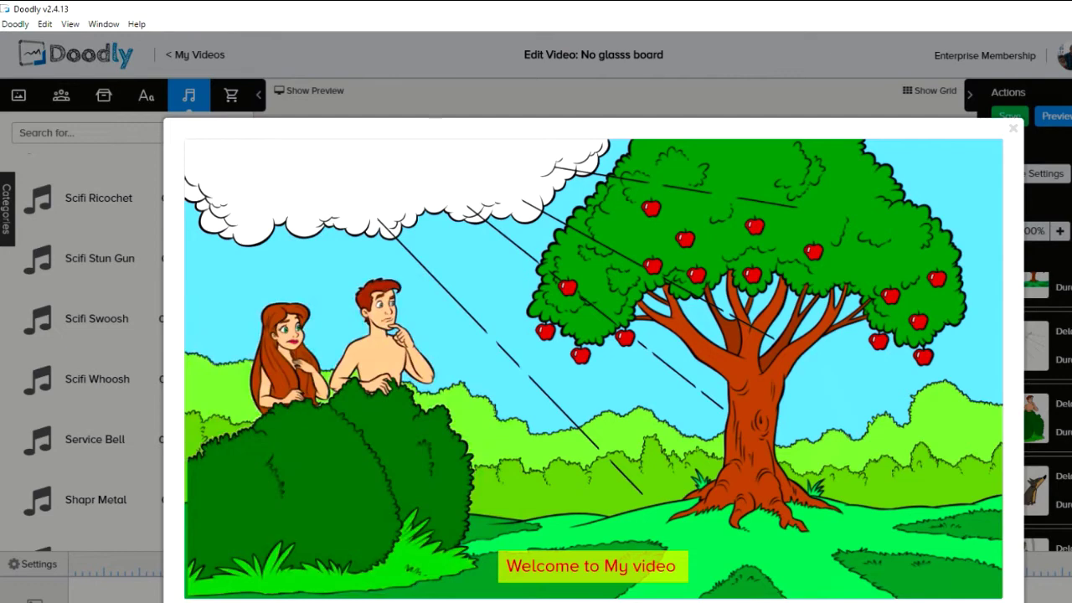
{"action": "left_click", "coordinate": [1014, 130]}
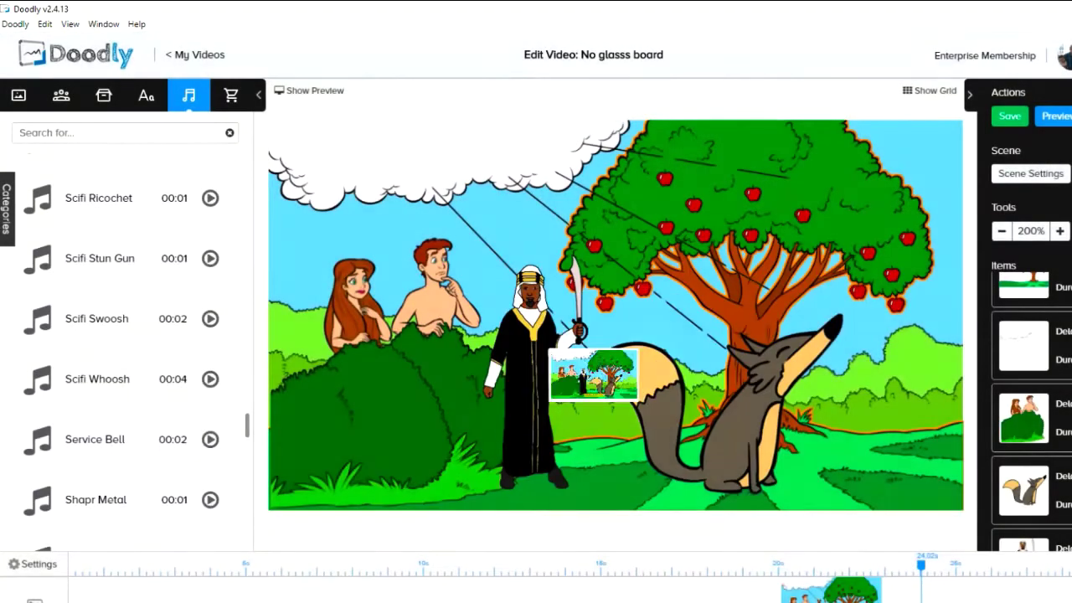
{"action": "left_click", "coordinate": [513, 397]}
{"action": "left_click", "coordinate": [628, 372]}
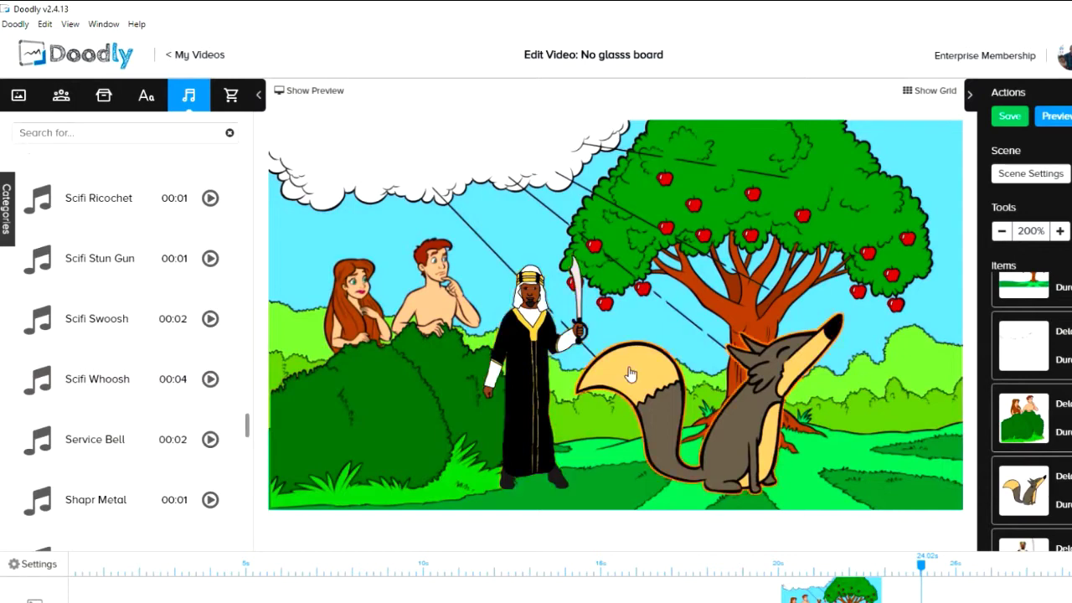
{"action": "left_click", "coordinate": [582, 175]}
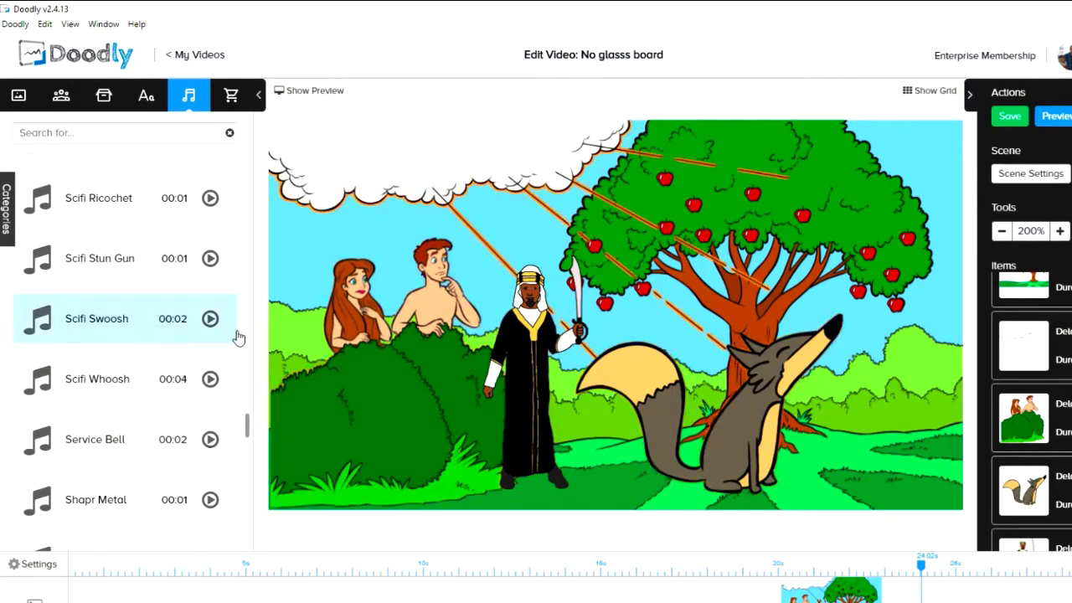
{"action": "mouse_move", "coordinate": [248, 436]}
{"action": "left_mouse_down"}
{"action": "mouse_move", "coordinate": [248, 193]}
{"action": "mouse_move", "coordinate": [248, 434]}
{"action": "left_mouse_up"}
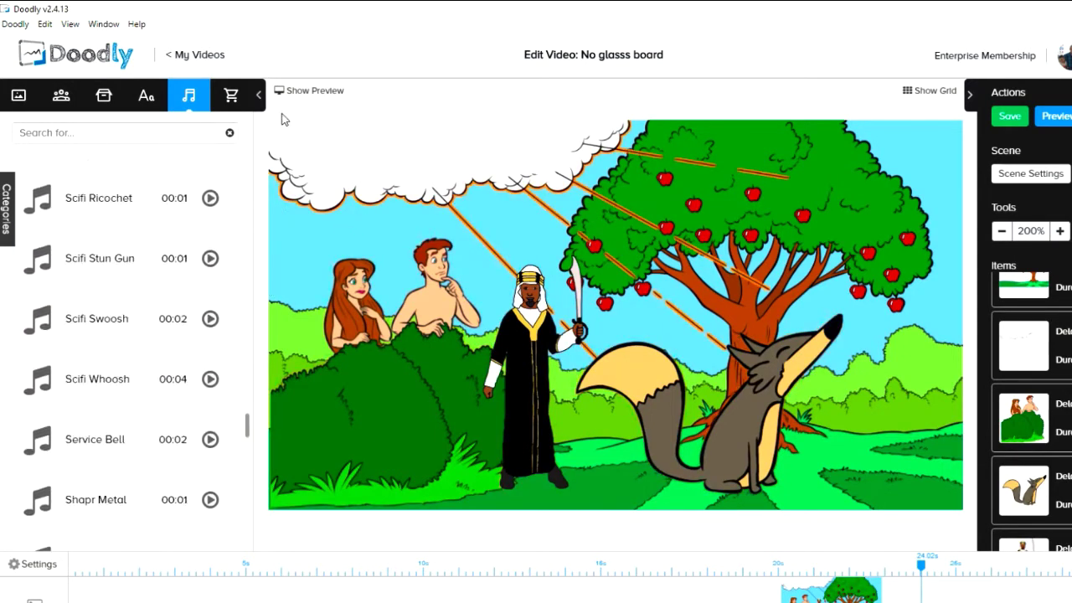
Show all categories of the scene library, and filter it to shared scenes
{"action": "left_click", "coordinate": [12, 95]}
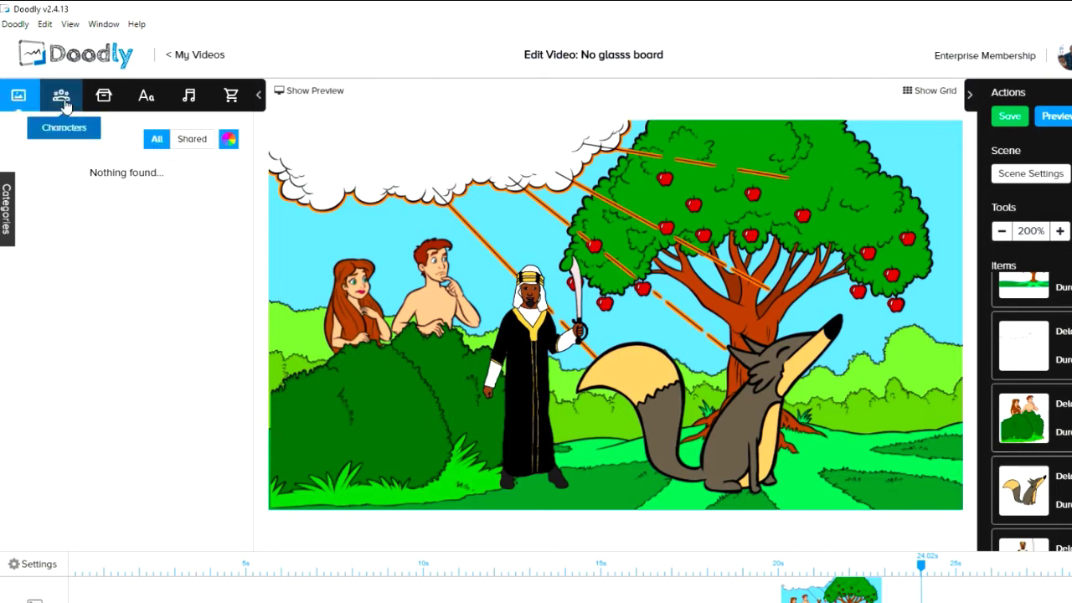
{"action": "left_click", "coordinate": [10, 195]}
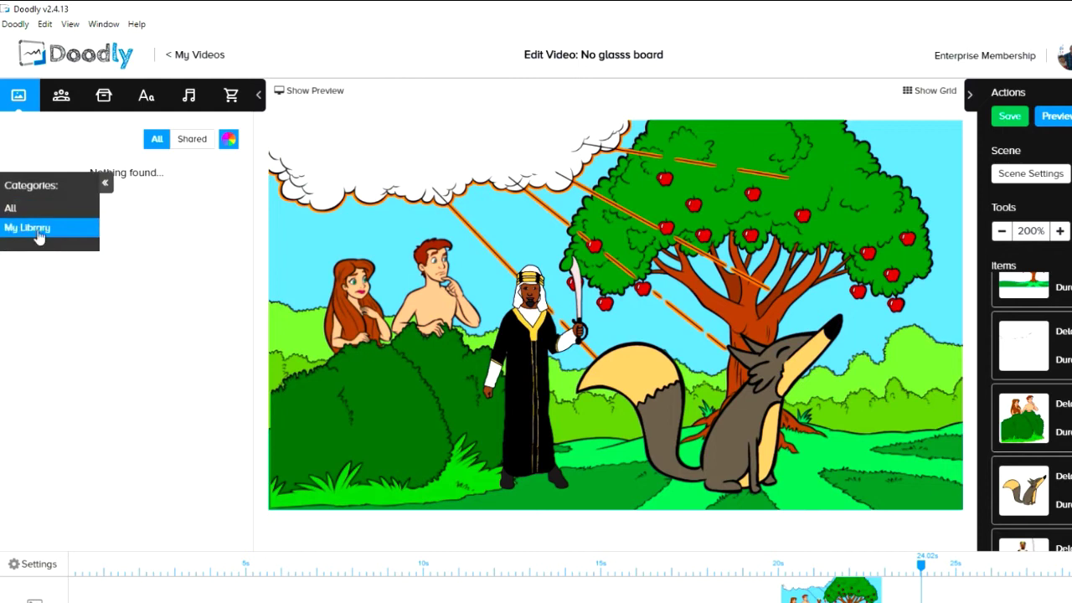
{"action": "left_click", "coordinate": [24, 215]}
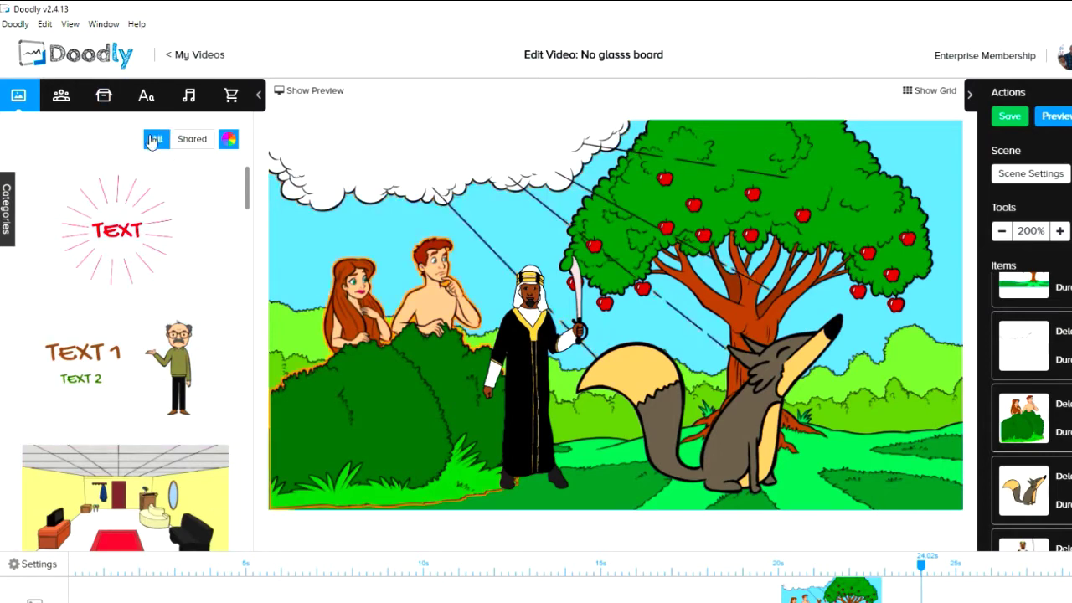
{"action": "left_click", "coordinate": [190, 141]}
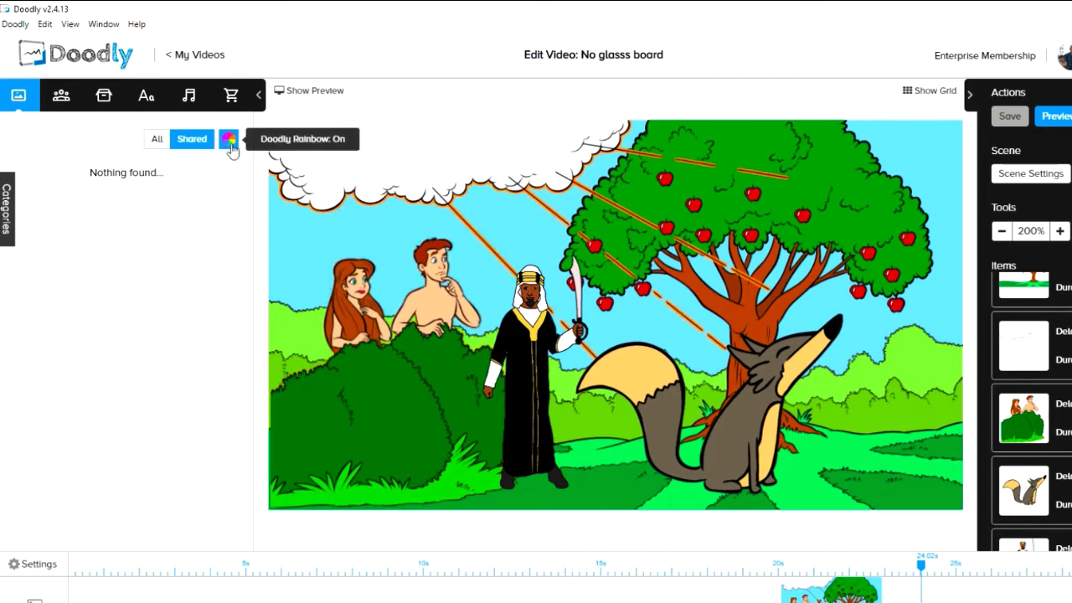
Select the robed man with the sword, and toggle Doodly Rainbow for the scene library, leaving it off
{"action": "left_click", "coordinate": [229, 140]}
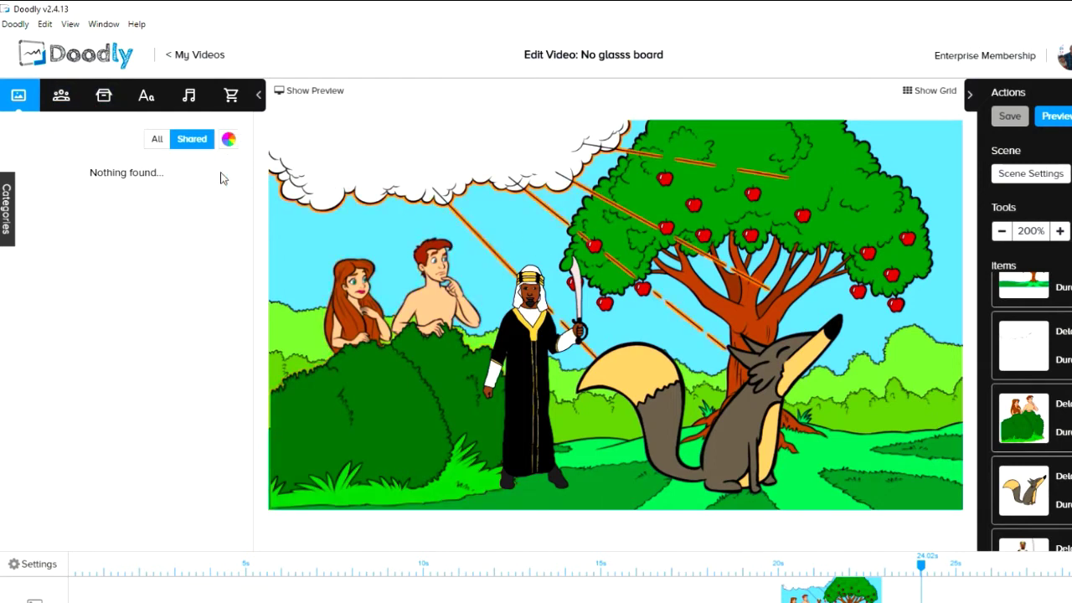
{"action": "left_click", "coordinate": [519, 335]}
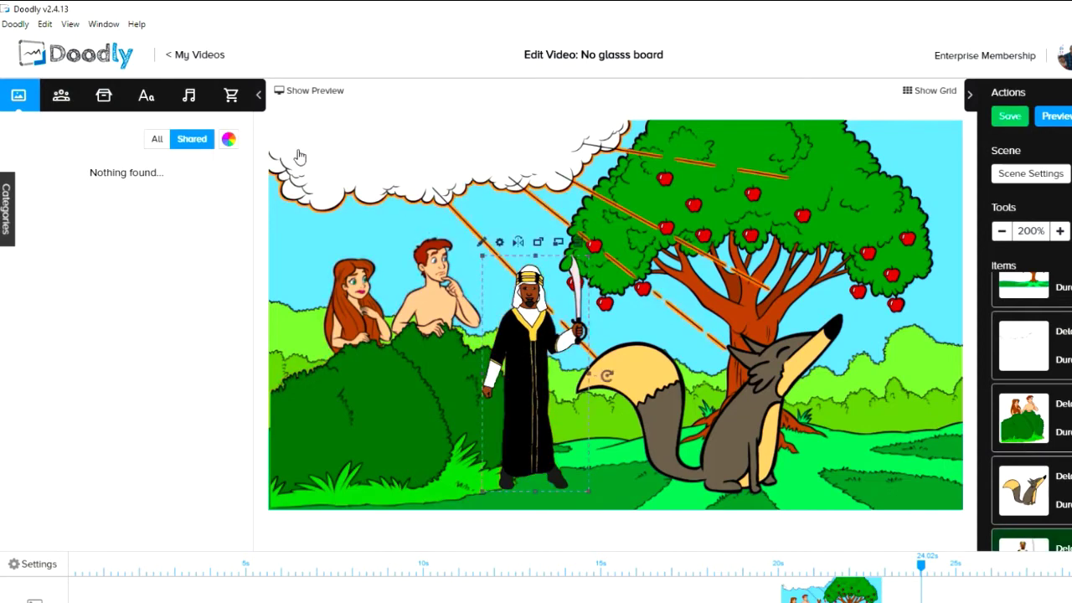
{"action": "left_click", "coordinate": [228, 141]}
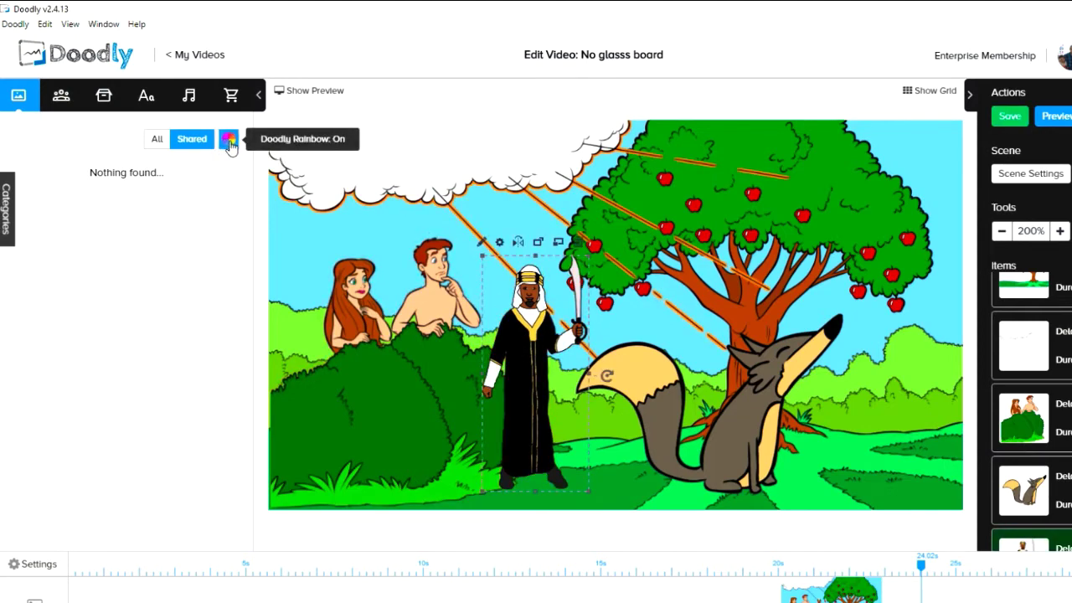
{"action": "left_click", "coordinate": [229, 141]}
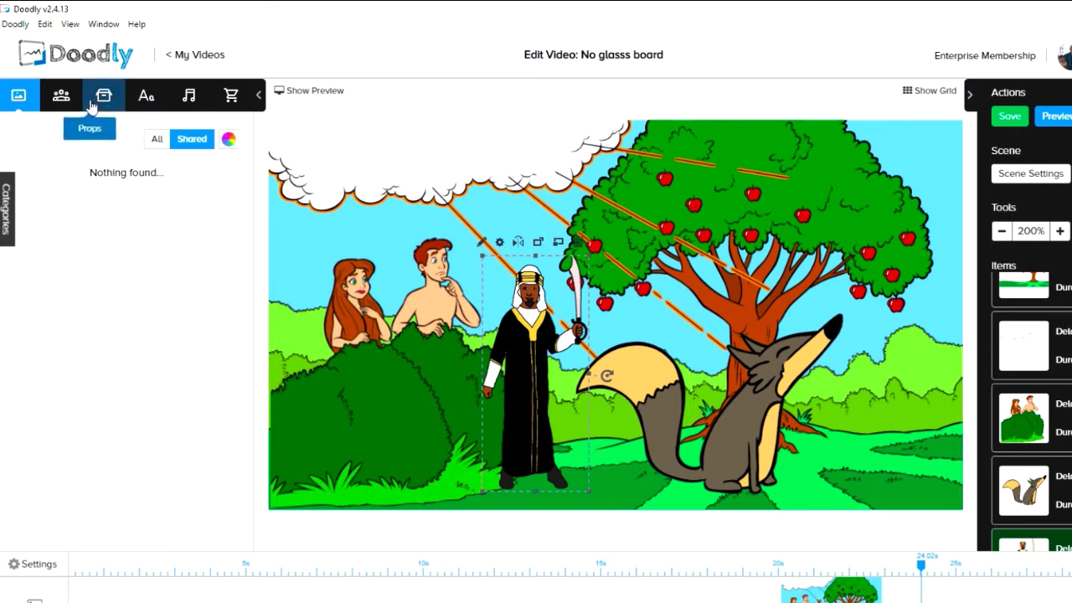
Browse the character library from the Christmas characters down to the businessman and chef poses
{"action": "left_click", "coordinate": [64, 98]}
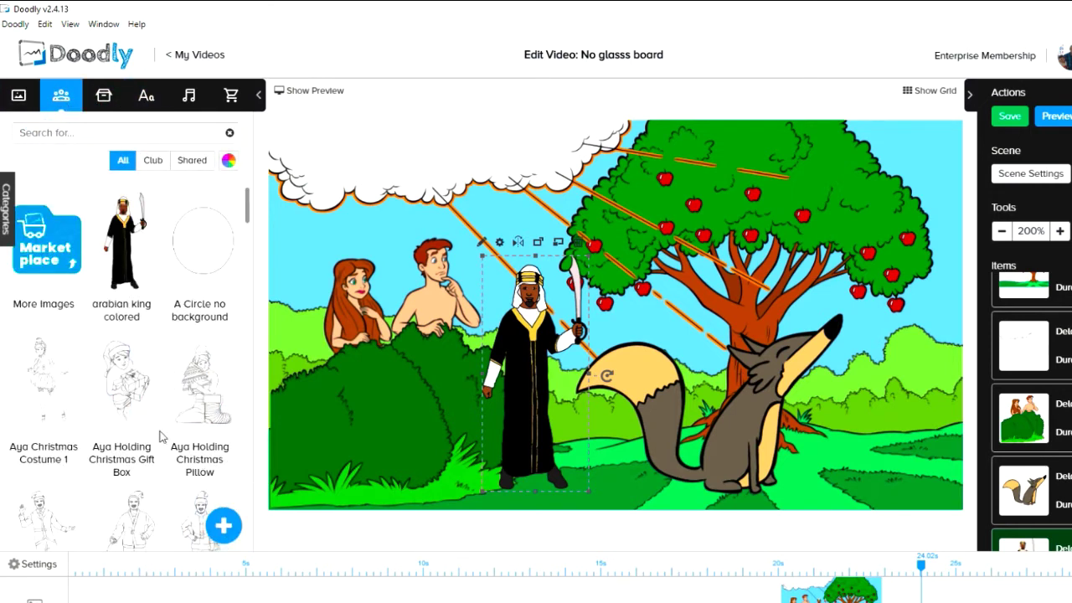
{"action": "scroll", "coordinate": [198, 395], "scroll_direction": "down", "scroll_amount": 1}
{"action": "scroll", "coordinate": [198, 394], "scroll_direction": "down", "scroll_amount": 15}
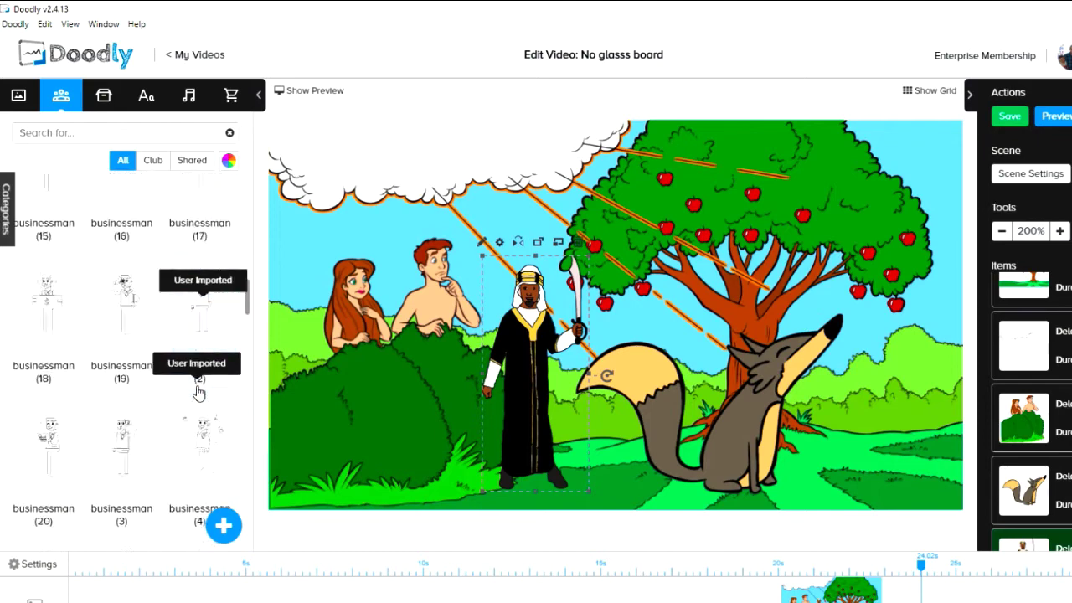
{"action": "scroll", "coordinate": [198, 395], "scroll_direction": "down", "scroll_amount": 5}
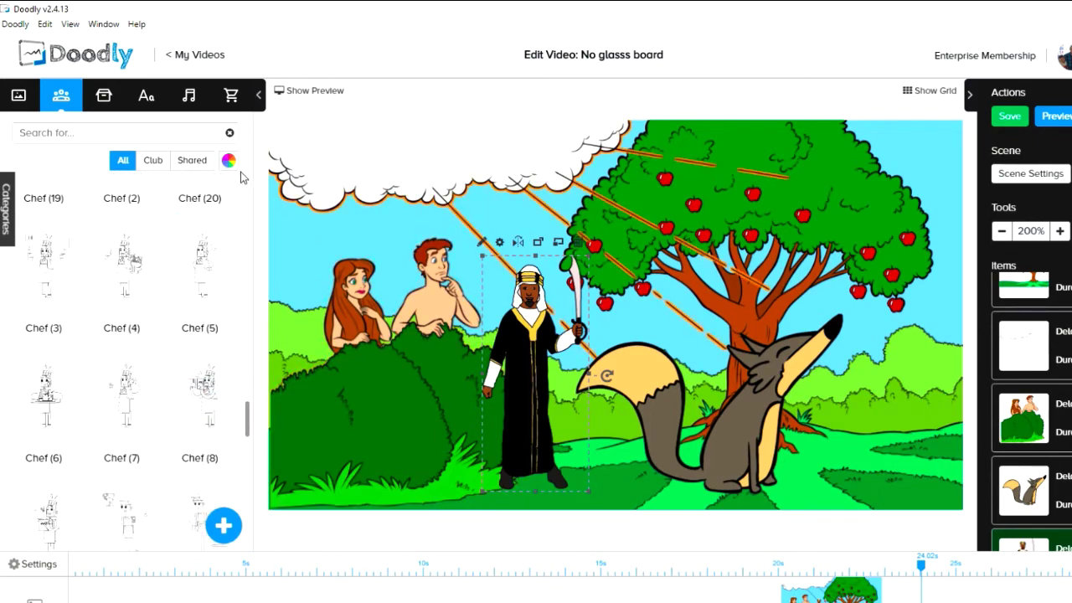
Toggle Doodly Rainbow in the character library, and leave it on to show the Christmas characters in color
{"action": "left_click", "coordinate": [229, 162]}
{"action": "left_click_drag", "start_coordinate": [250, 403], "coordinate": [247, 250]}
{"action": "left_click", "coordinate": [231, 166]}
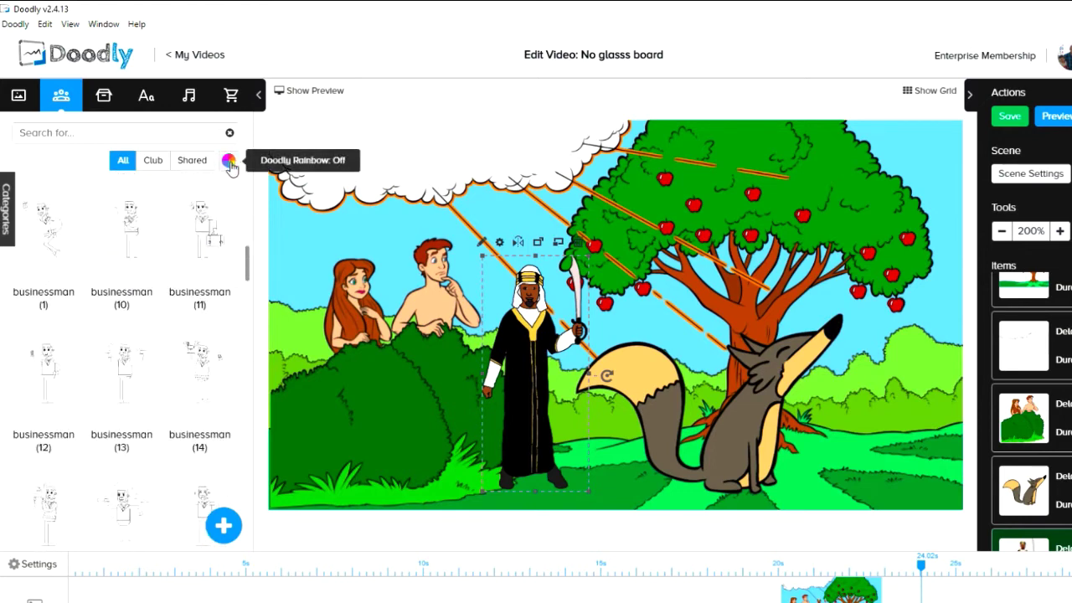
{"action": "left_click", "coordinate": [232, 164]}
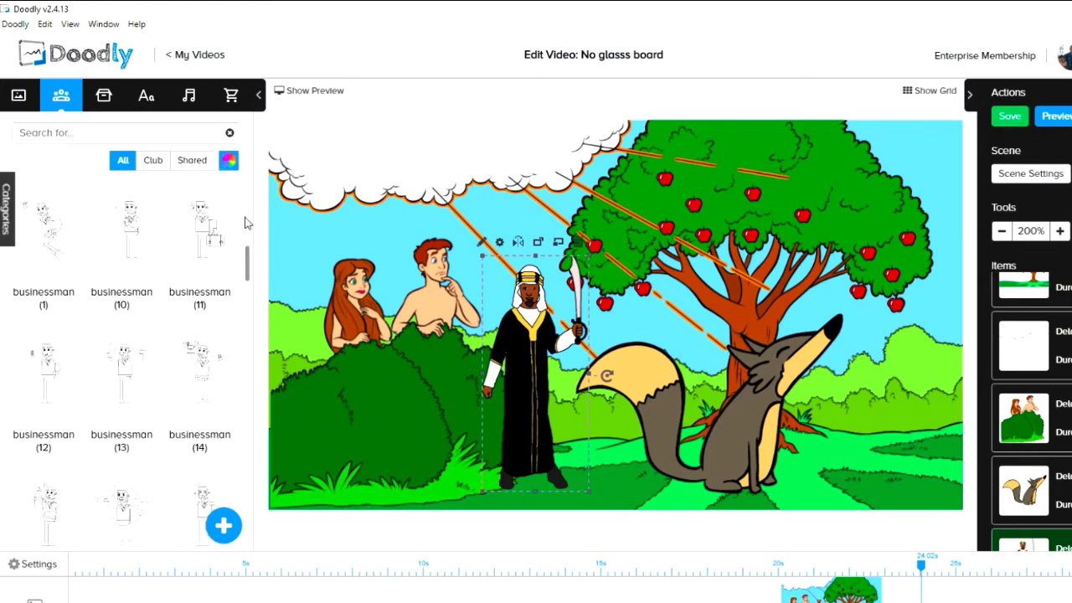
{"action": "left_click", "coordinate": [229, 161]}
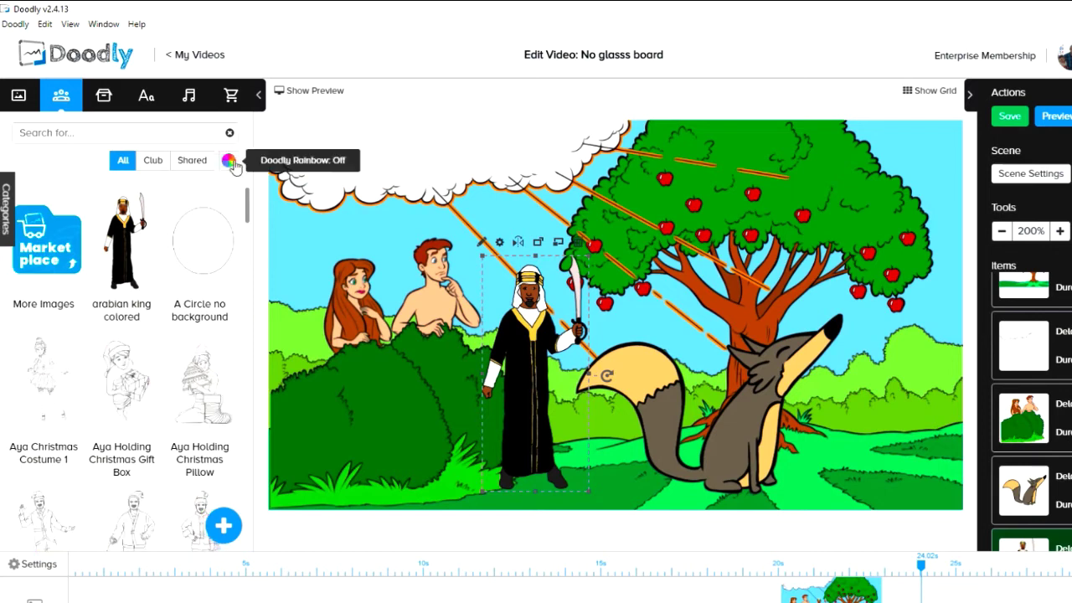
{"action": "left_click", "coordinate": [229, 161]}
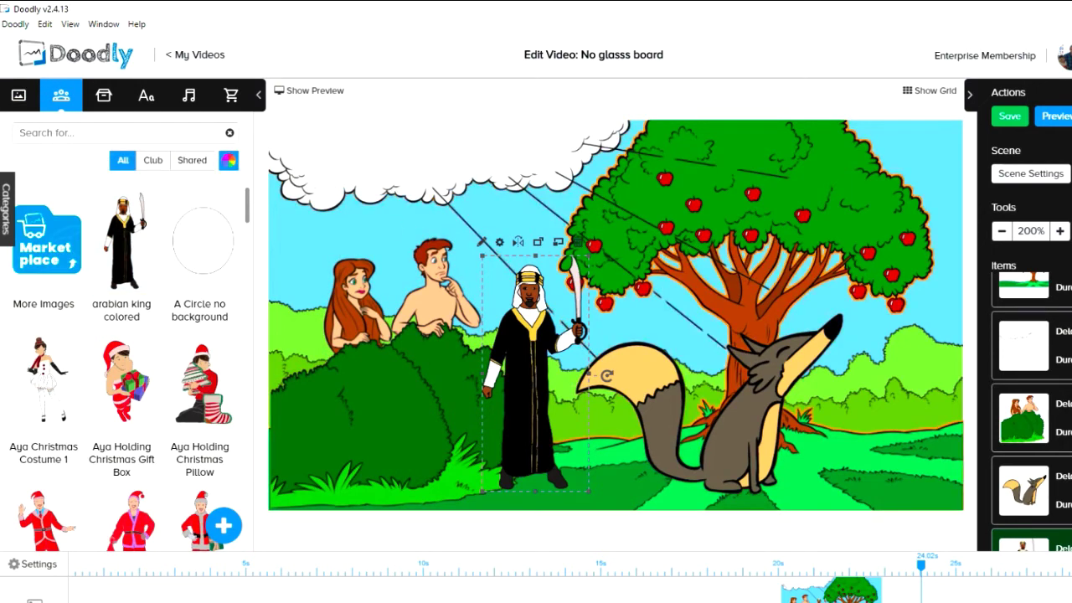
Save the video, open the "arabian king colored" asset for editing, and save it back to the scene
{"action": "left_click", "coordinate": [1008, 118]}
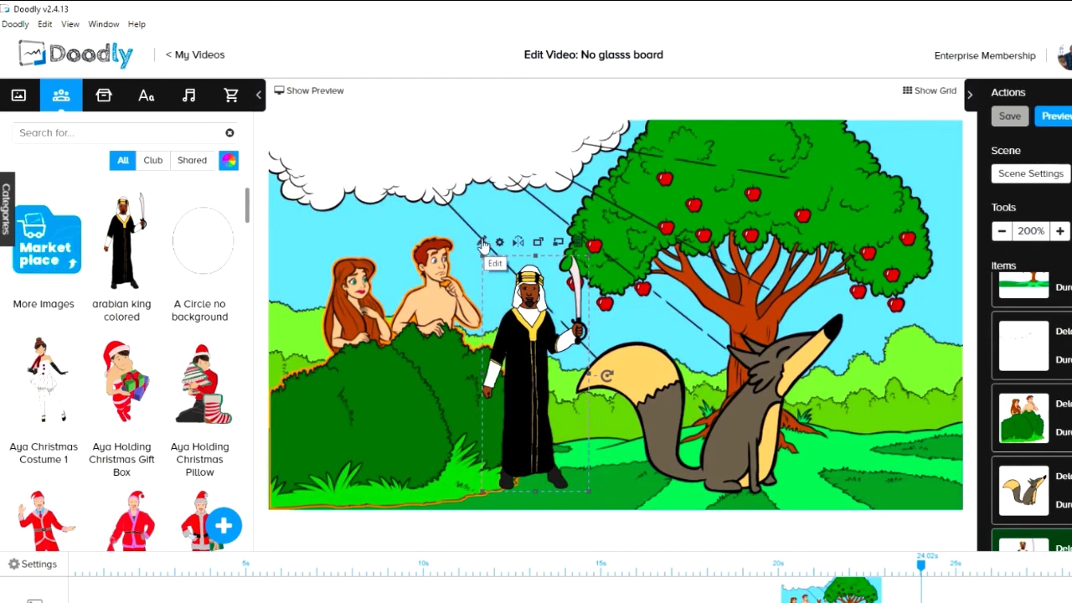
{"action": "left_click", "coordinate": [483, 244]}
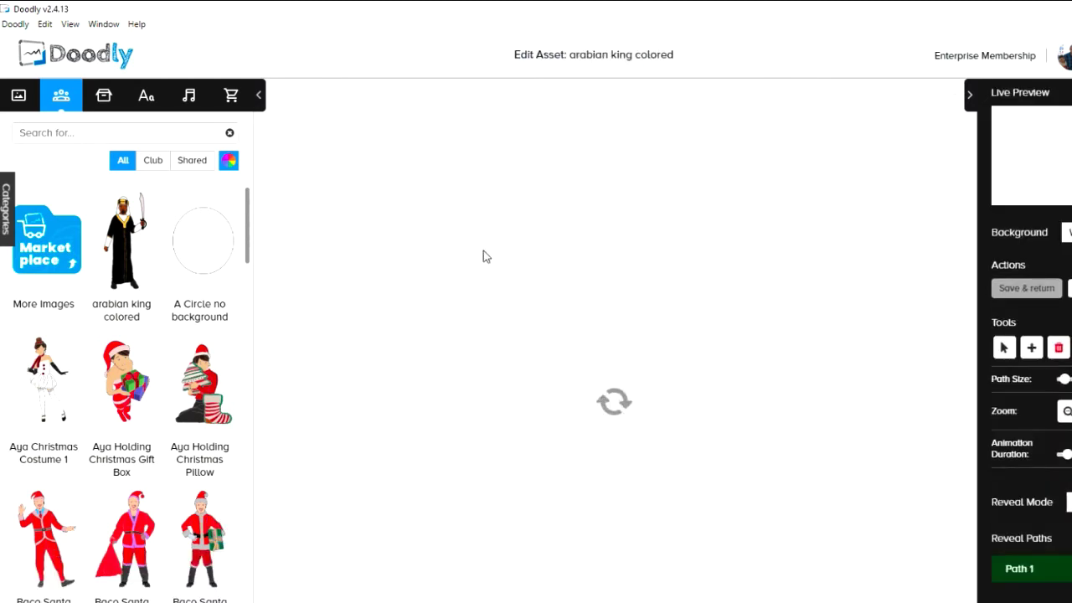
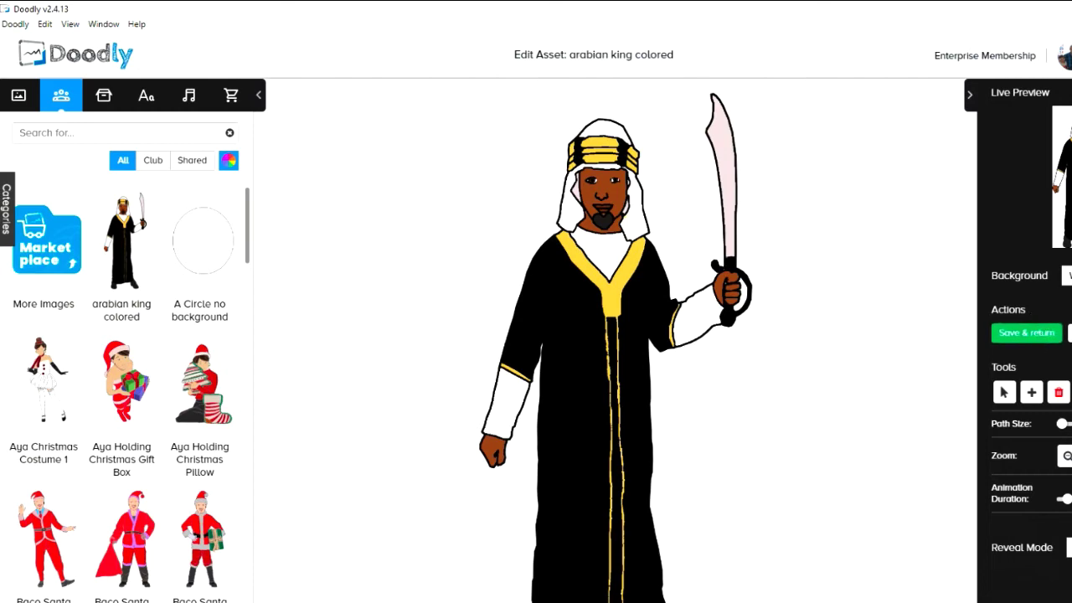
{"action": "left_click", "coordinate": [1042, 336]}
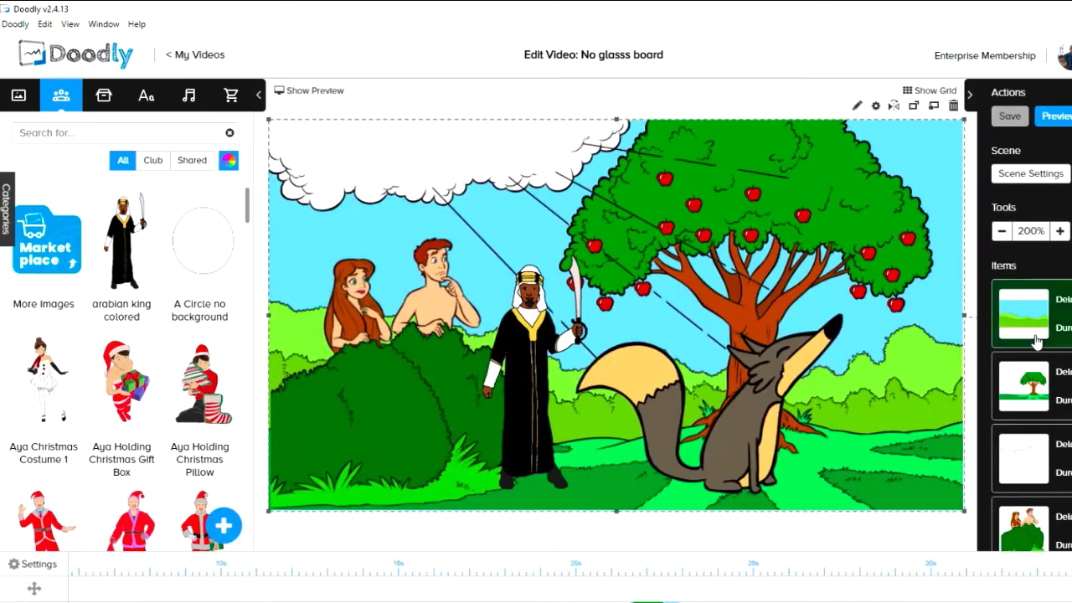
Preview the whole video again with the robed man and the fox, and close it
{"action": "left_click", "coordinate": [1054, 116]}
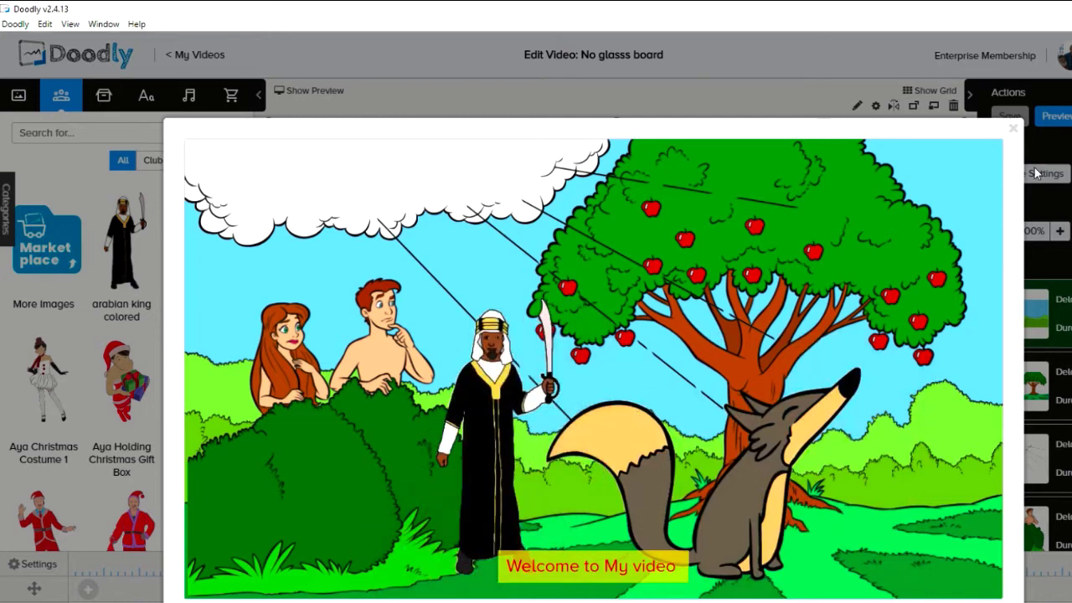
{"action": "left_click", "coordinate": [1012, 131]}
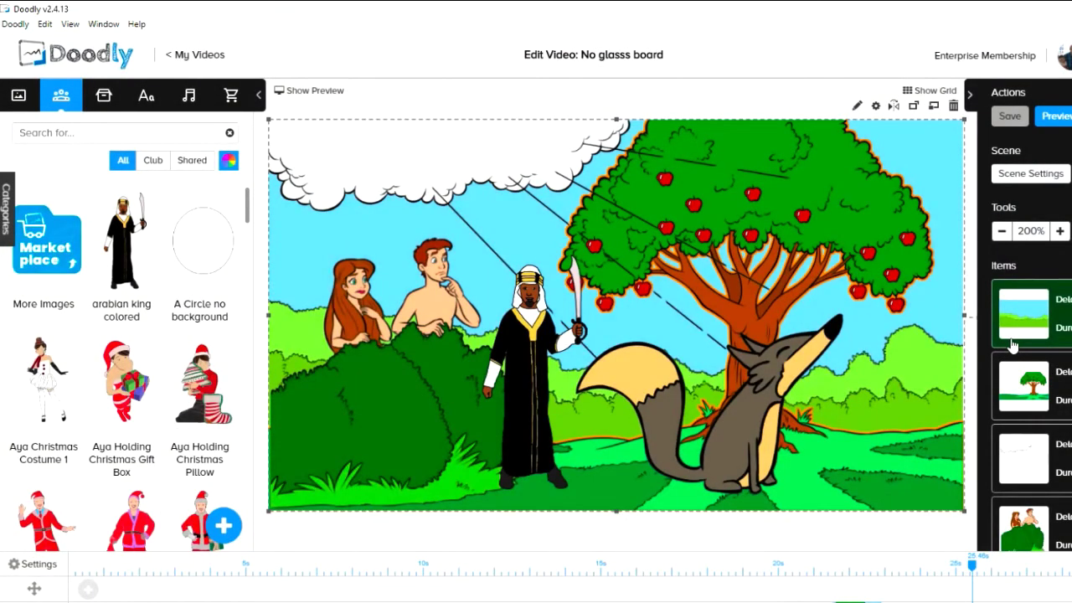
Flip the fox horizontally so it faces the robed man
{"action": "left_click", "coordinate": [933, 109]}
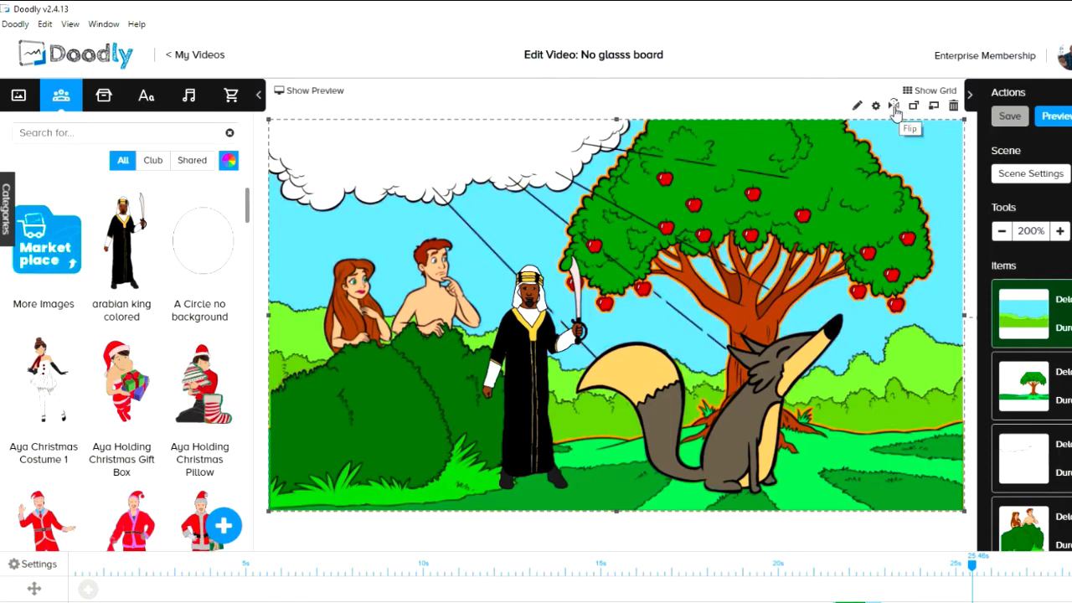
{"action": "left_click", "coordinate": [764, 416]}
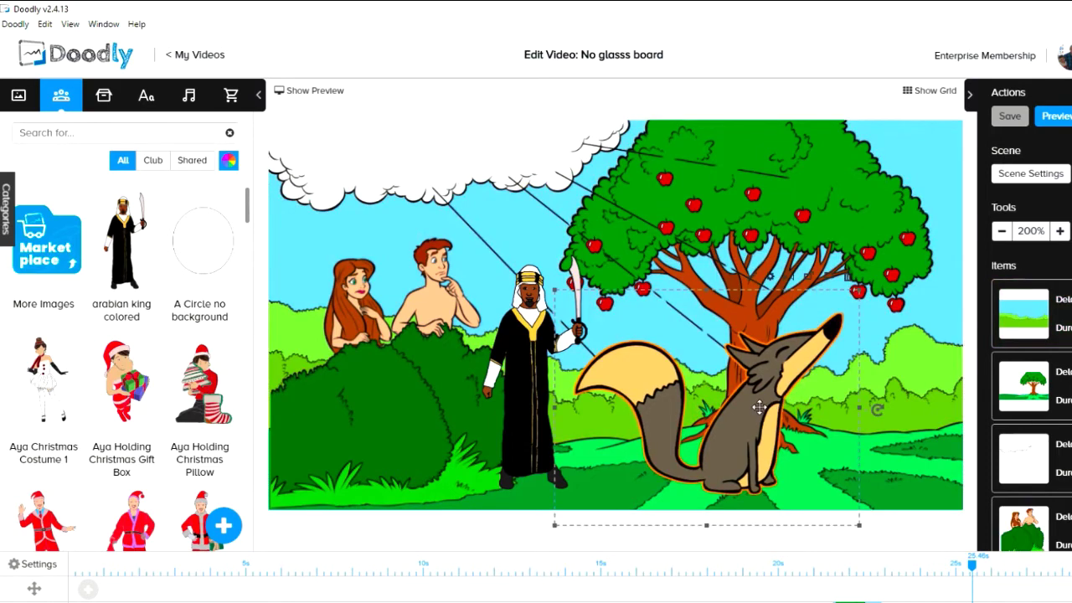
{"action": "left_click", "coordinate": [787, 284]}
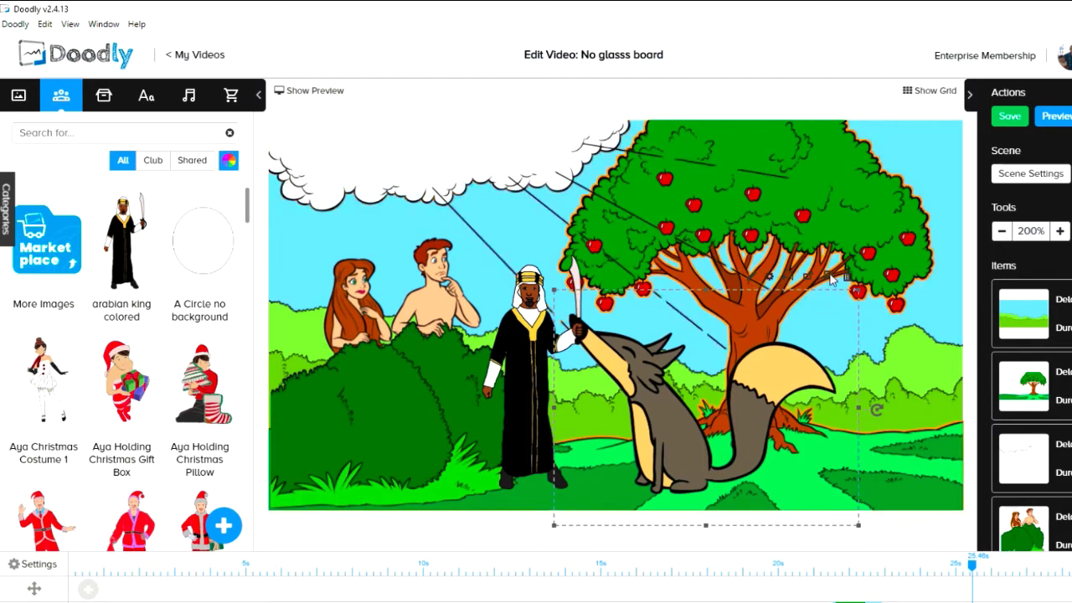
Send the fox back behind the cloud's rays, and shift the cloud slightly to the right and down in the scene
{"action": "left_click", "coordinate": [828, 283]}
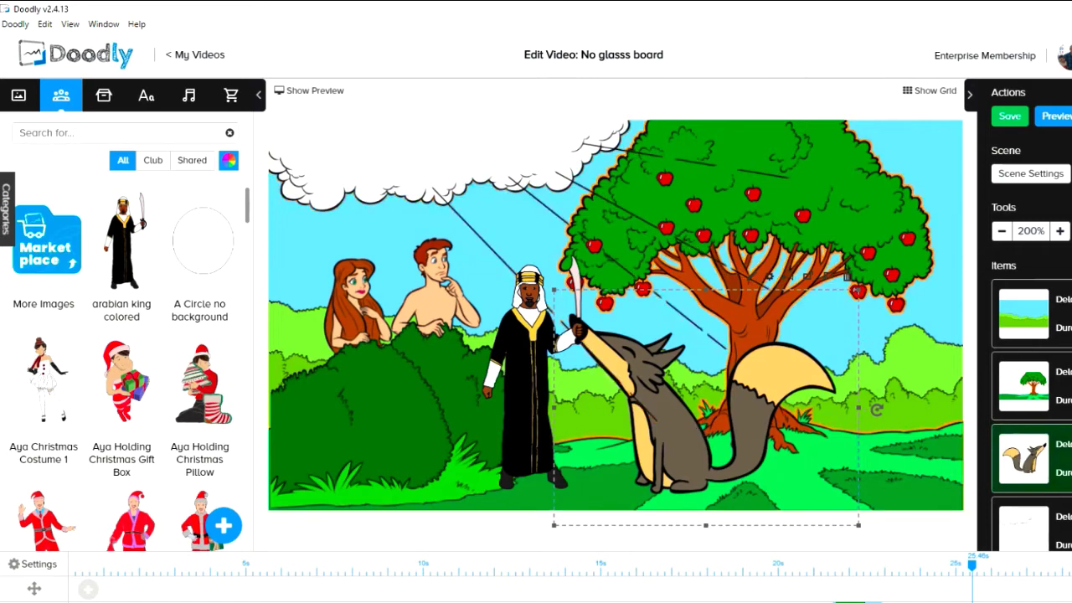
{"action": "left_click", "coordinate": [700, 428]}
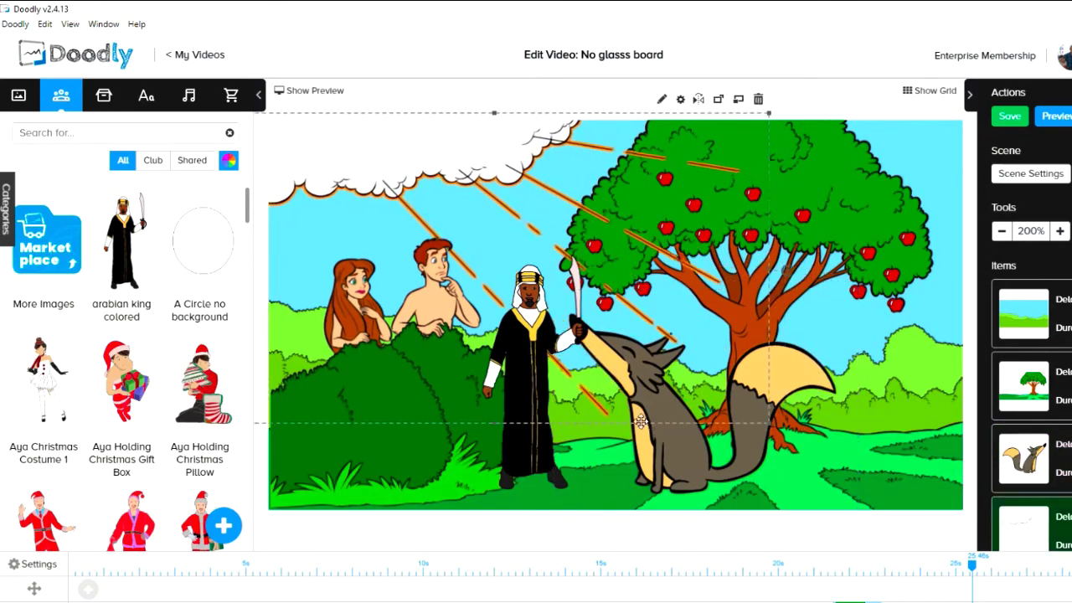
{"action": "left_click_drag", "start_coordinate": [700, 428], "coordinate": [689, 427]}
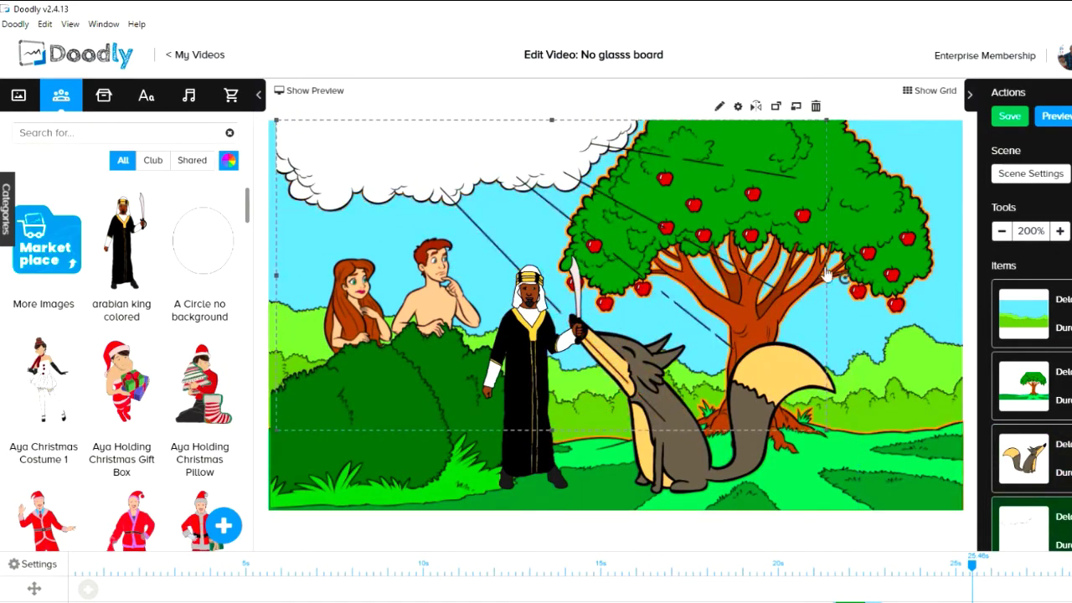
Send the fox back through the layers to behind the background, and bring it forward again in front of the tree and cloud rays
{"action": "left_click", "coordinate": [682, 476]}
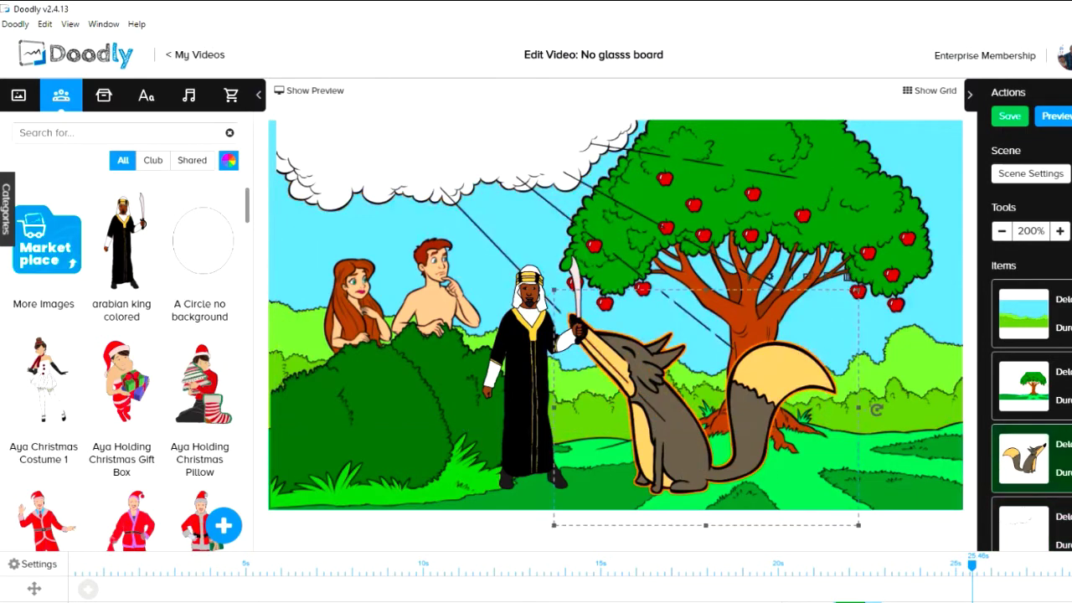
{"action": "left_click", "coordinate": [831, 284]}
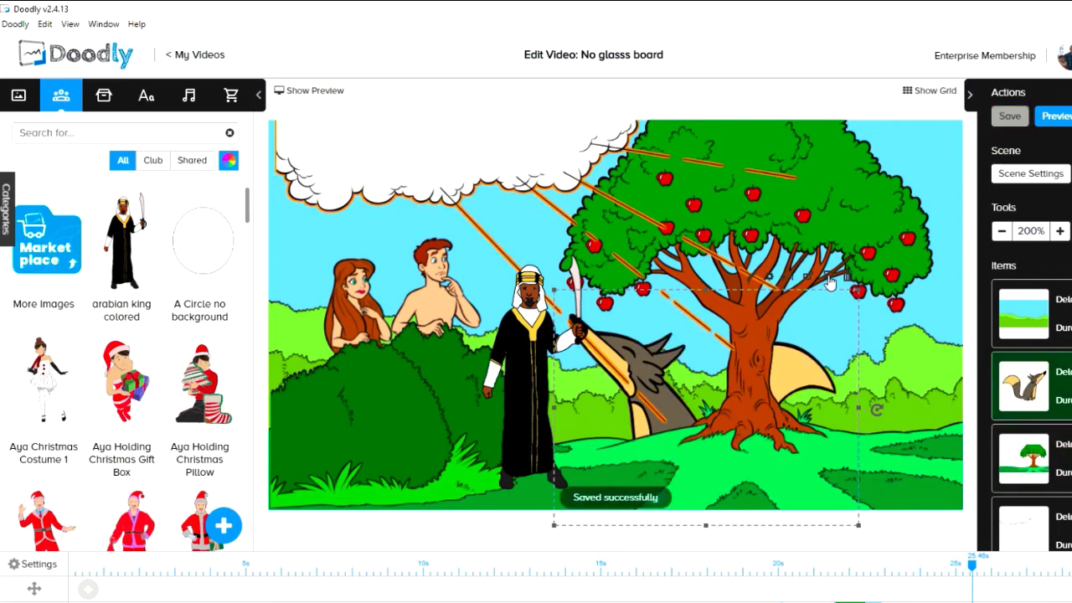
{"action": "left_click", "coordinate": [831, 285]}
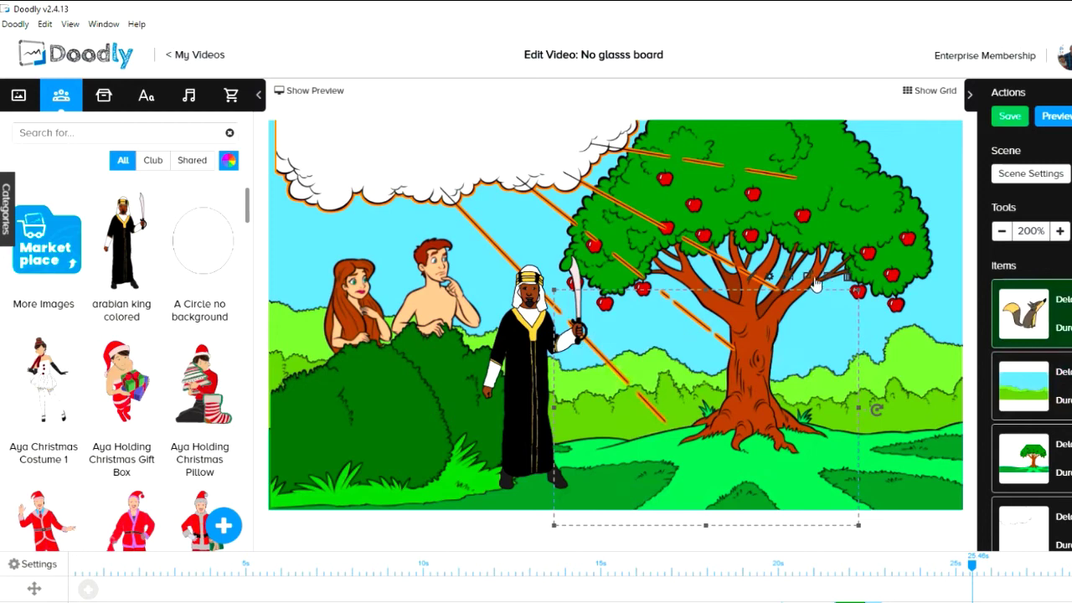
{"action": "left_click", "coordinate": [812, 285]}
{"action": "left_click", "coordinate": [813, 285]}
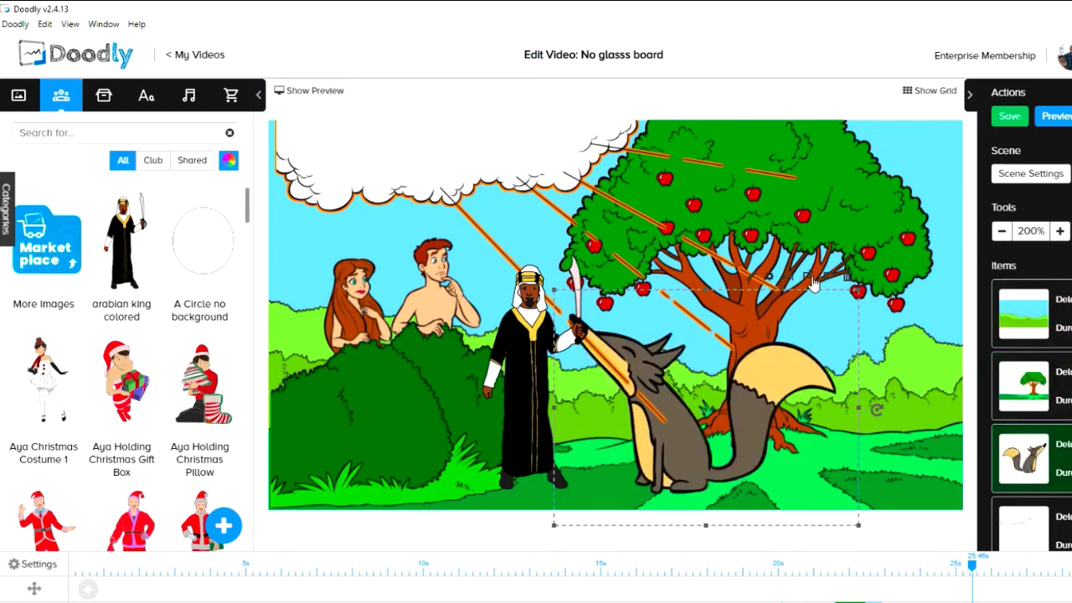
{"action": "left_click", "coordinate": [812, 285]}
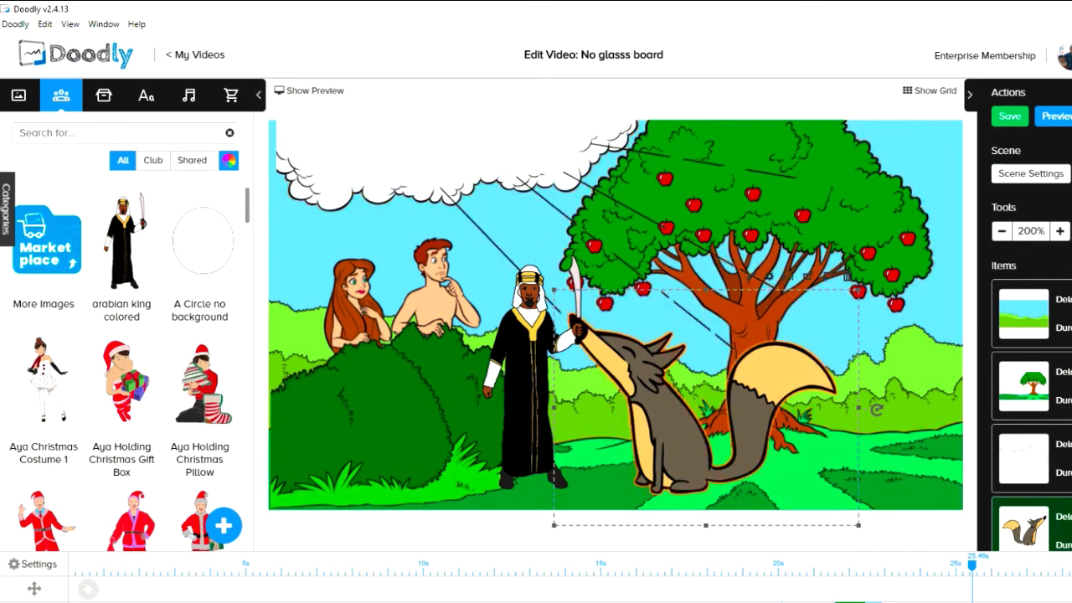
Zoom the canvas in to 250% and return it to 200%
{"action": "left_click", "coordinate": [1060, 232]}
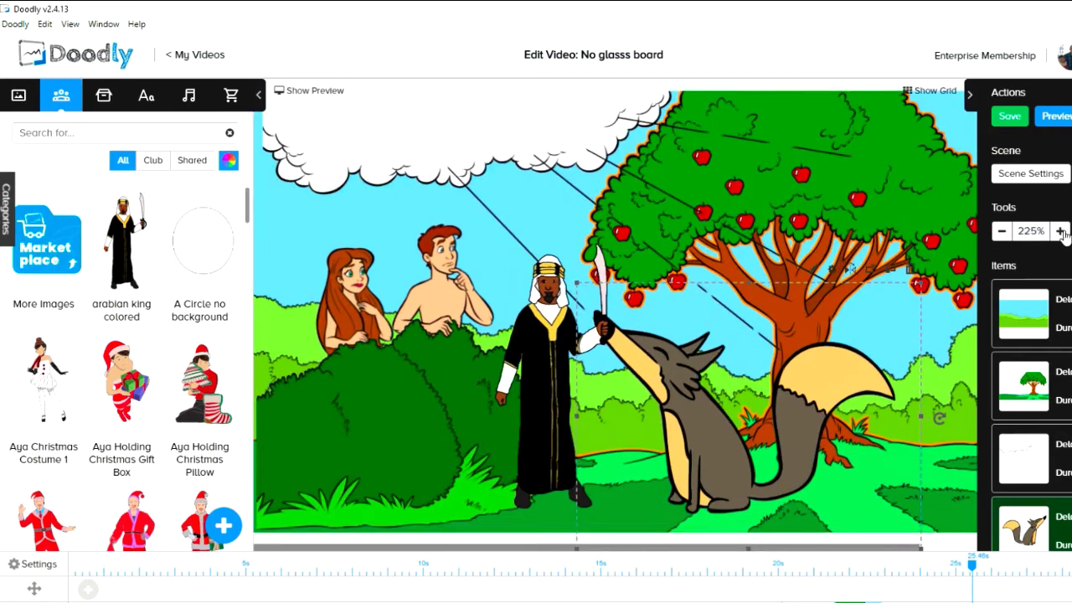
{"action": "left_click", "coordinate": [1061, 232]}
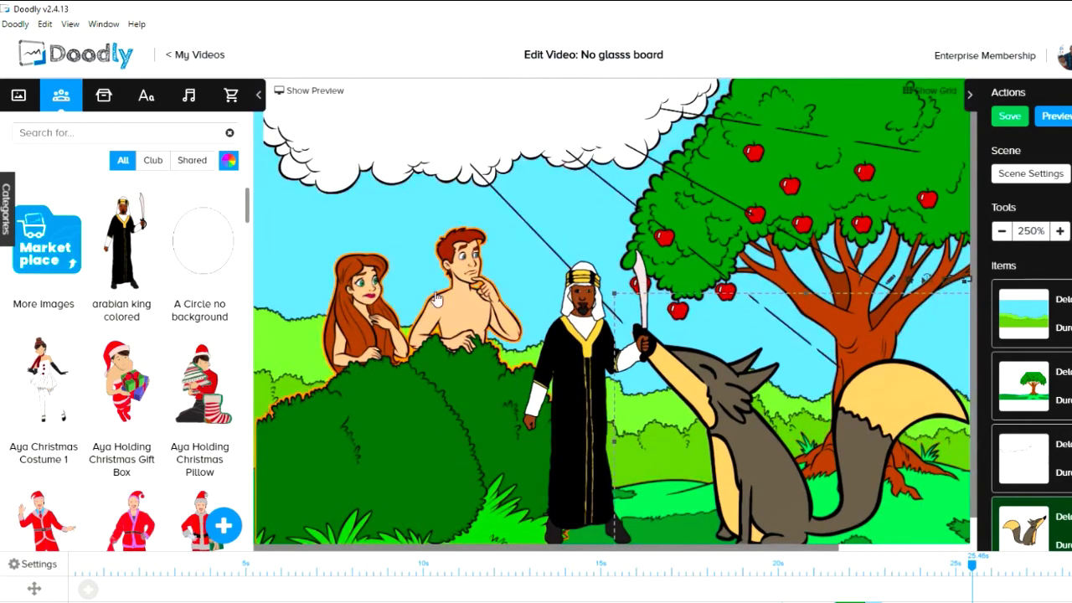
{"action": "left_click", "coordinate": [1001, 234]}
{"action": "left_click", "coordinate": [1001, 234]}
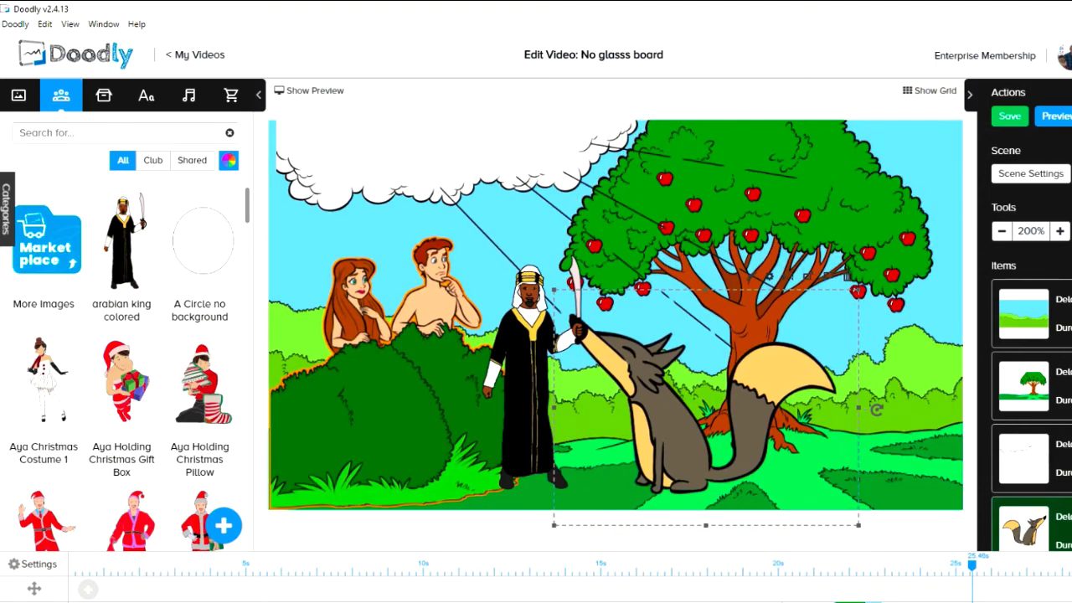
Look through the erase modes and cartoon hand styles in the video settings, and close them without applying
{"action": "left_click", "coordinate": [27, 568]}
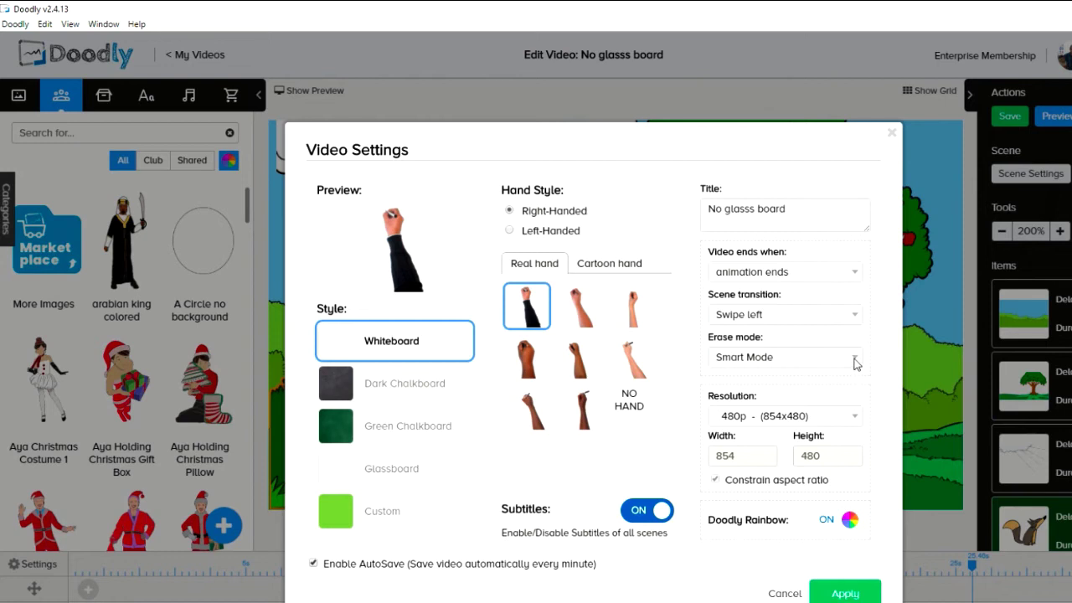
{"action": "left_click", "coordinate": [776, 358]}
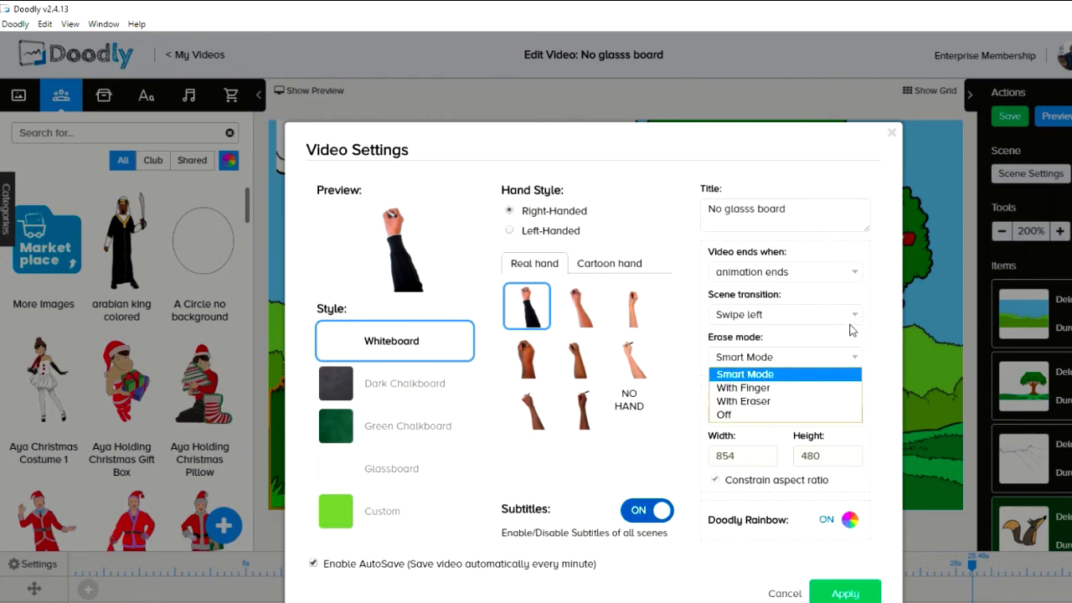
{"action": "left_click", "coordinate": [788, 415]}
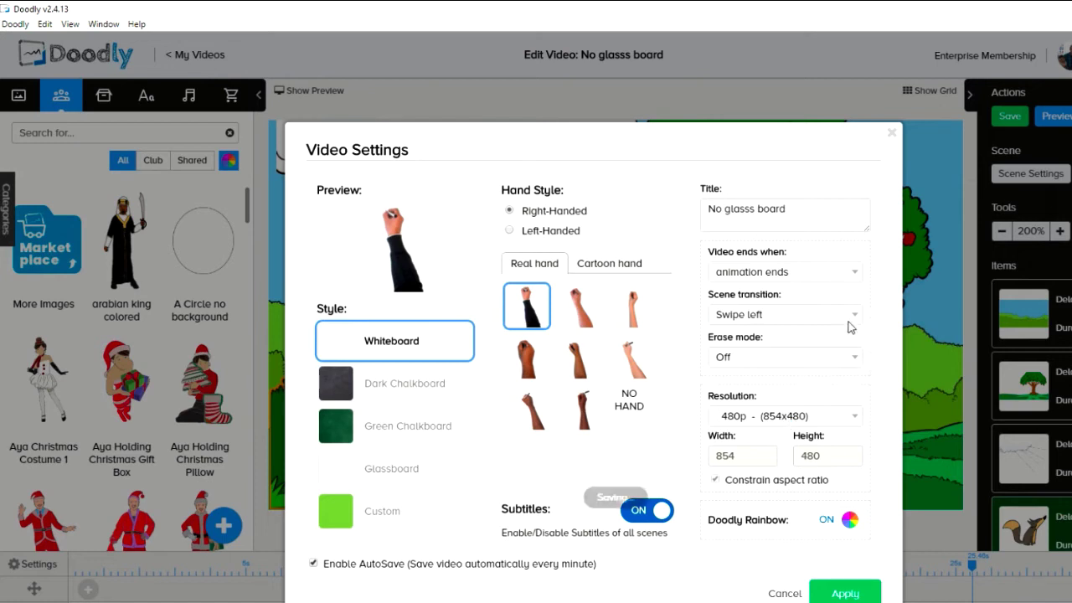
{"action": "key", "text": "Down"}
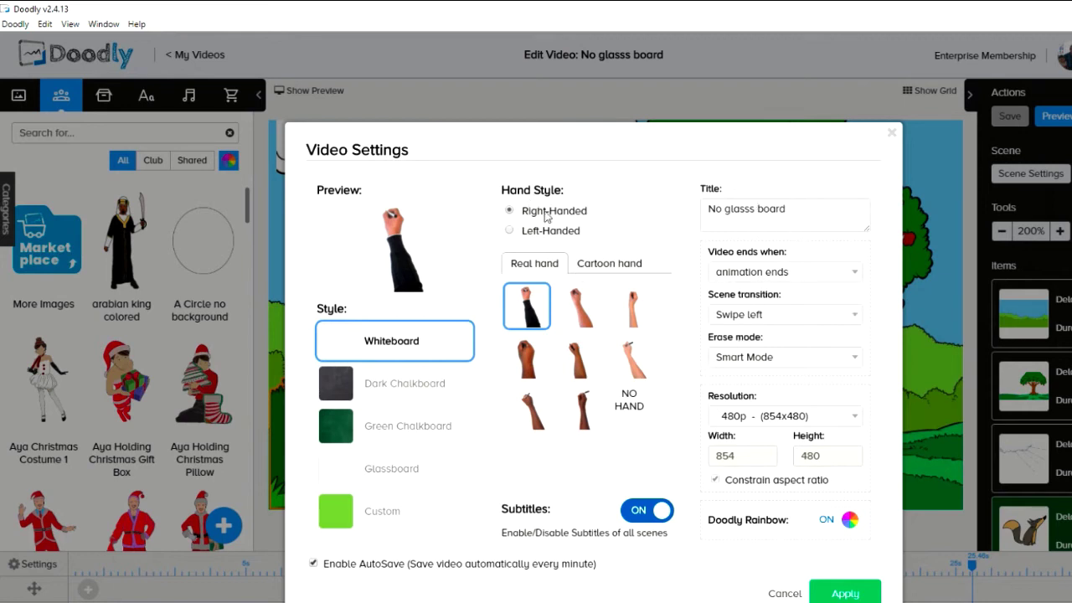
{"action": "left_click", "coordinate": [610, 265]}
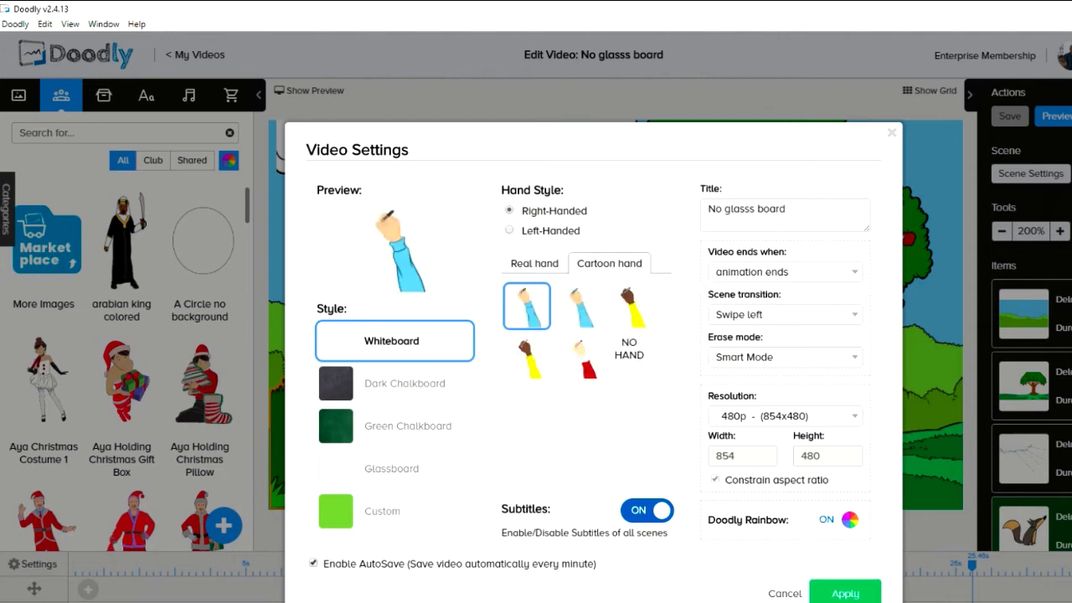
{"action": "left_click", "coordinate": [893, 136]}
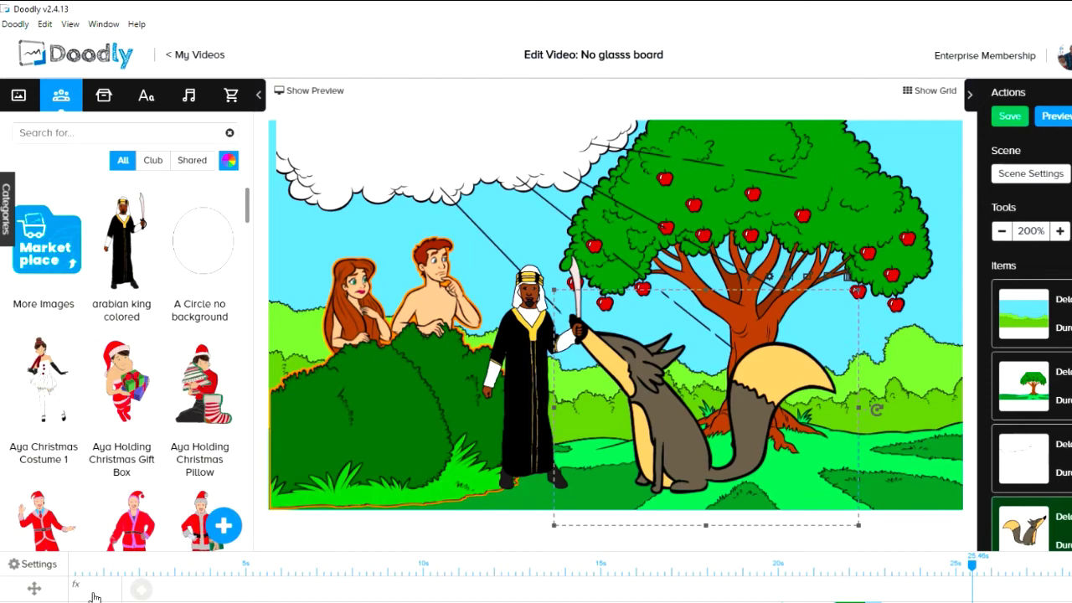
Apply a pan and zoom effect at the timeline's start that ends on a smaller frame near the scene's center, and preview the video
{"action": "left_click", "coordinate": [76, 585]}
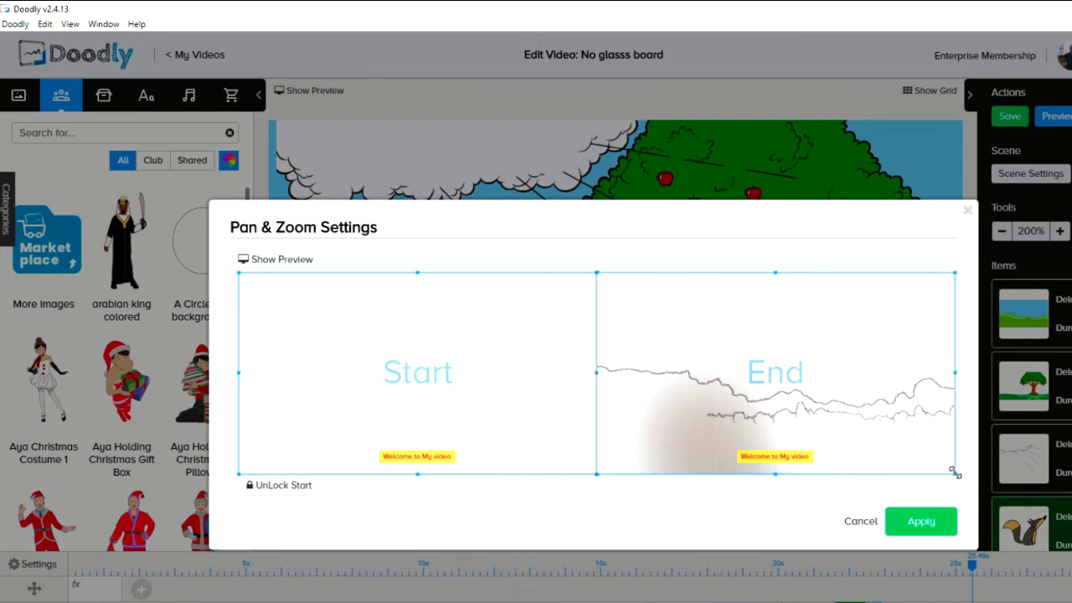
{"action": "left_click_drag", "start_coordinate": [956, 473], "coordinate": [838, 432]}
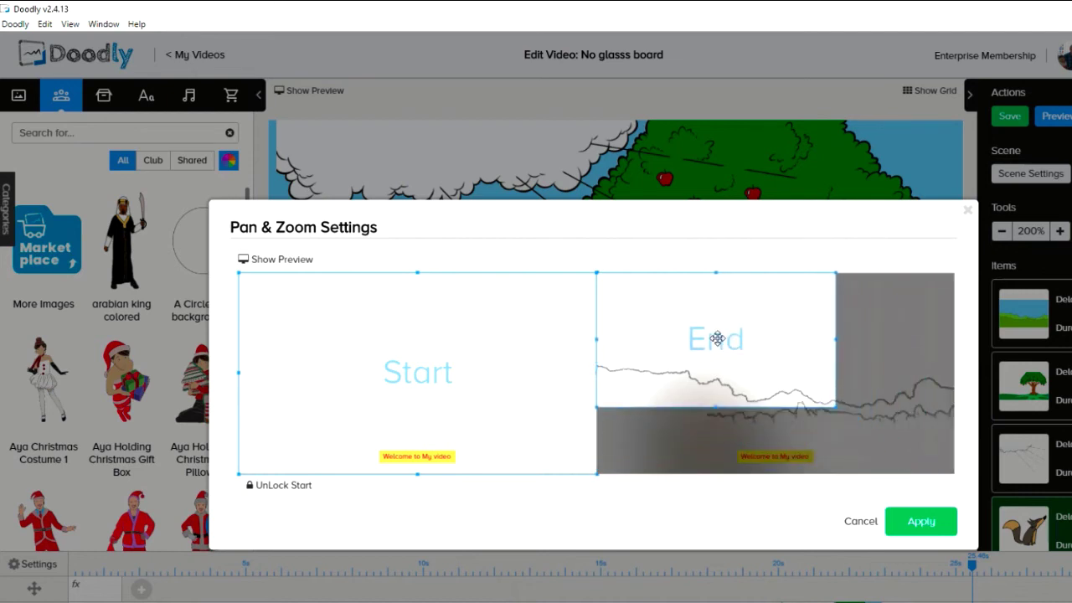
{"action": "left_click_drag", "start_coordinate": [717, 339], "coordinate": [778, 388]}
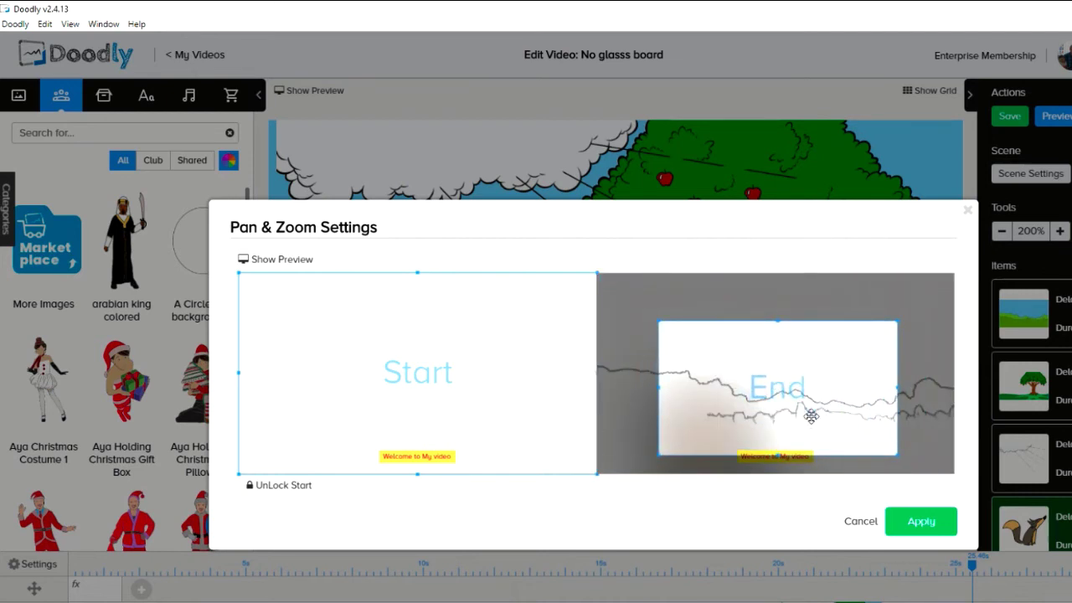
{"action": "left_click", "coordinate": [921, 523]}
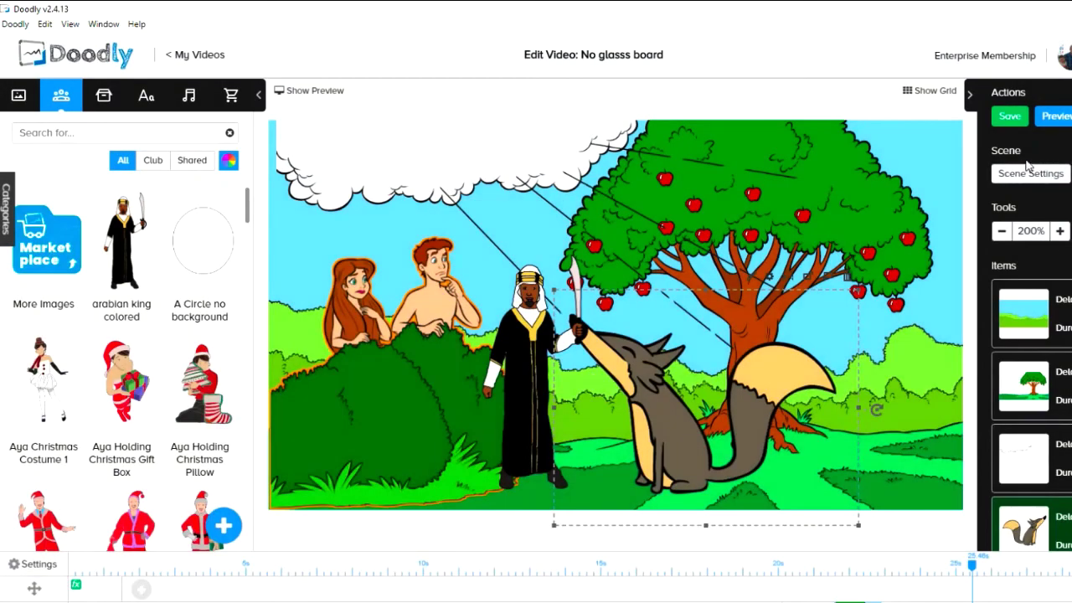
{"action": "left_click", "coordinate": [1054, 116]}
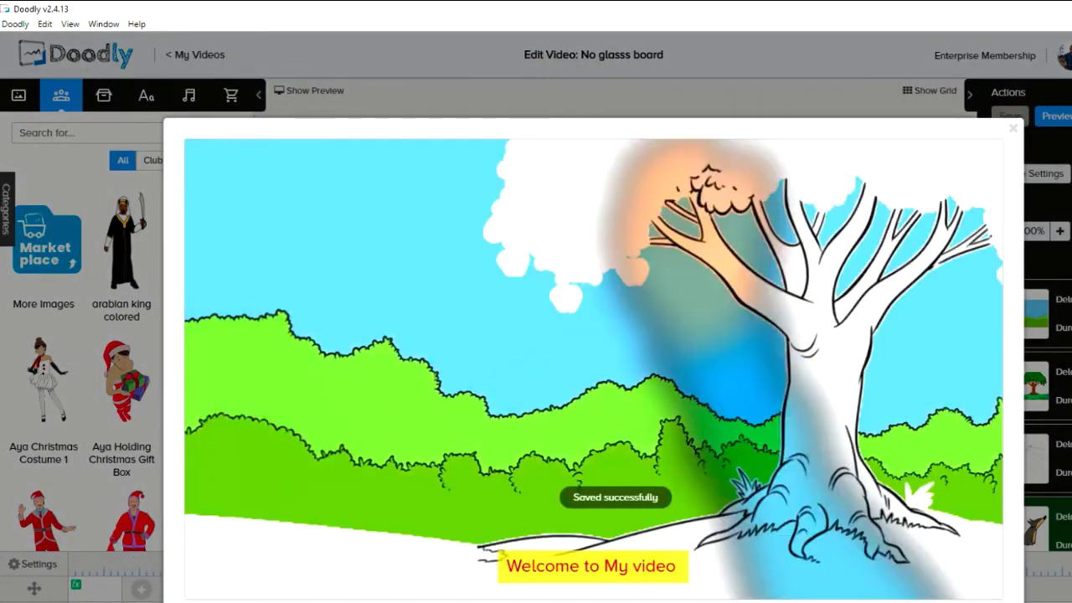
{"action": "left_click", "coordinate": [1014, 129]}
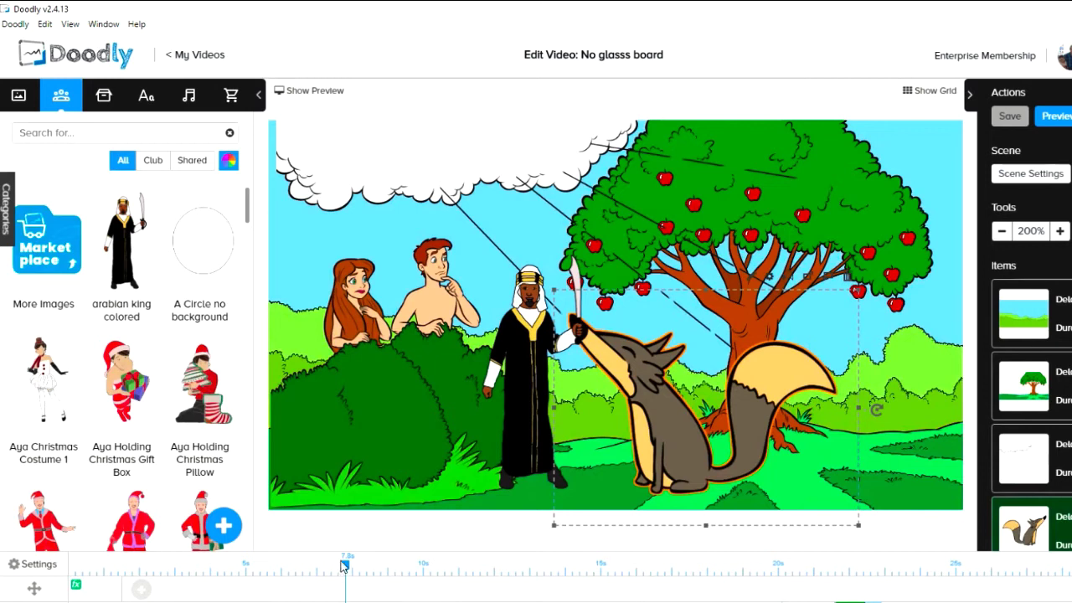
Move the pan and zoom effect along the timeline to start at about 7.5 s
{"action": "left_click_drag", "start_coordinate": [346, 566], "coordinate": [295, 565]}
{"action": "left_click_drag", "start_coordinate": [96, 598], "coordinate": [212, 589]}
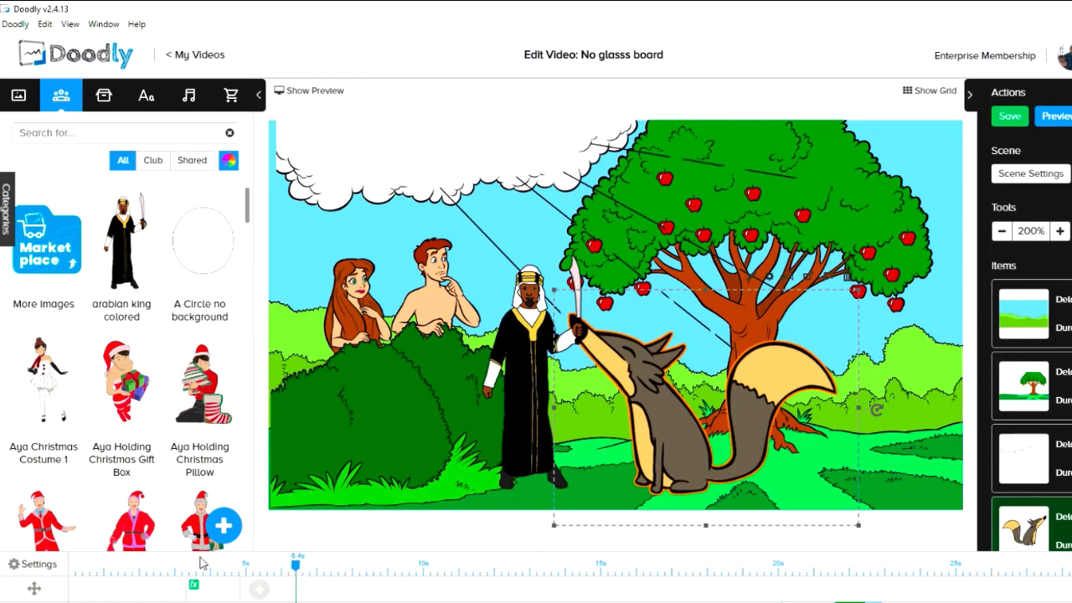
{"action": "left_click", "coordinate": [162, 563]}
{"action": "left_click_drag", "start_coordinate": [217, 597], "coordinate": [364, 594]}
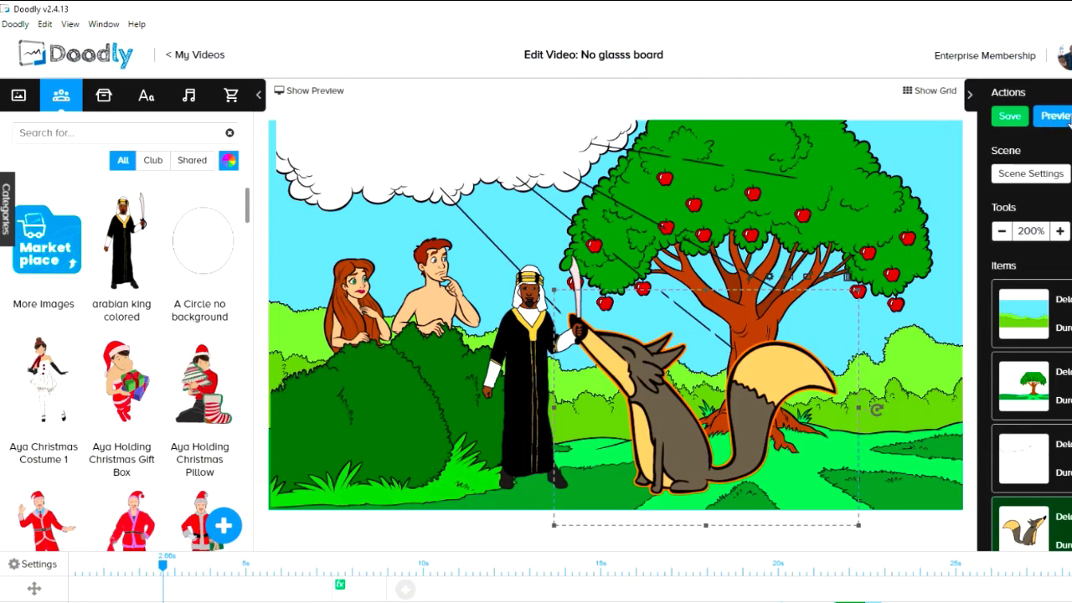
Move the playhead near the start of the timeline, preview the video with the moved effect, and close the preview
{"action": "left_click", "coordinate": [85, 568]}
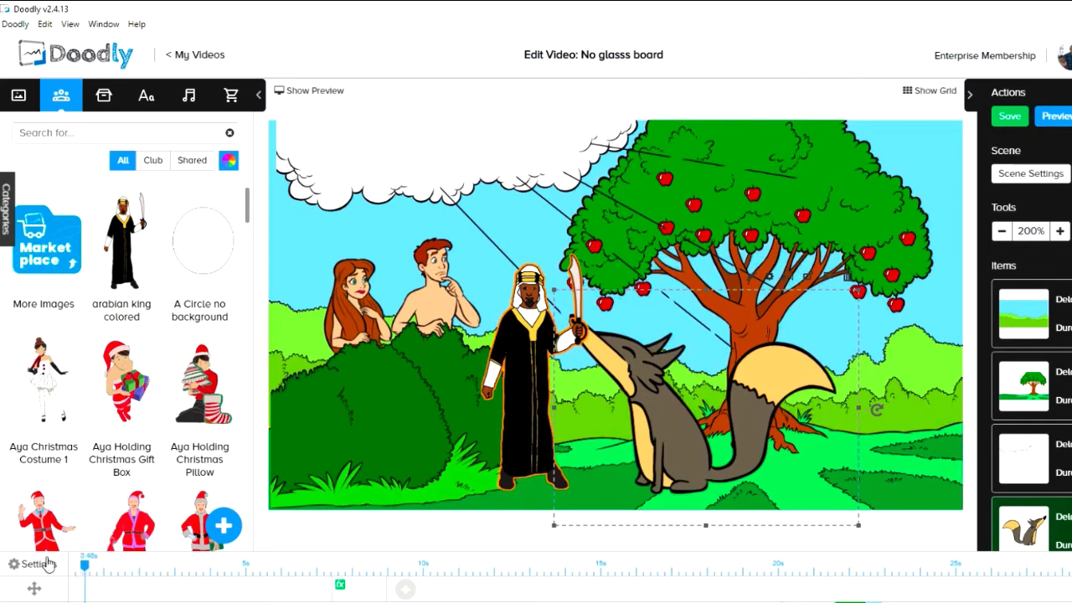
{"action": "left_click", "coordinate": [1054, 116]}
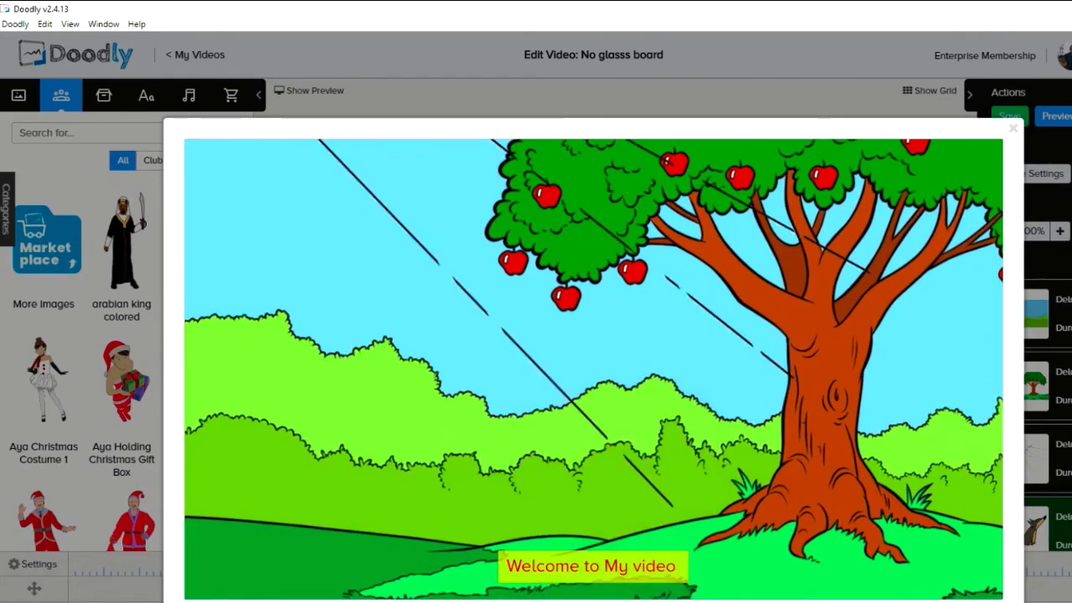
{"action": "left_click", "coordinate": [1013, 130]}
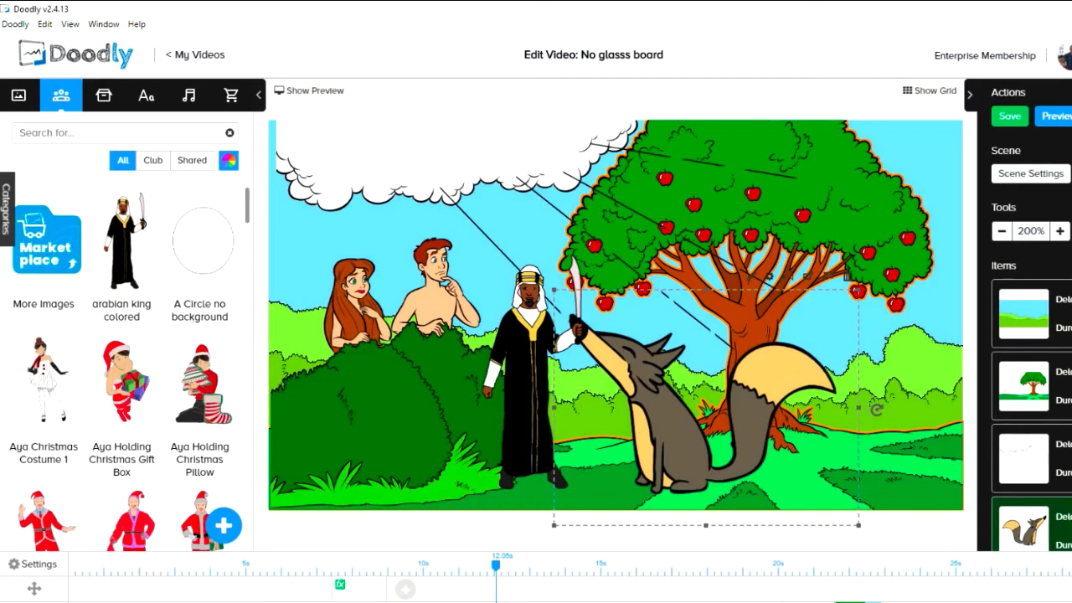
Move the pan and zoom effect to about 8.6 s, and shrink its End frame onto the tree trunk
{"action": "left_click_drag", "start_coordinate": [360, 595], "coordinate": [414, 596]}
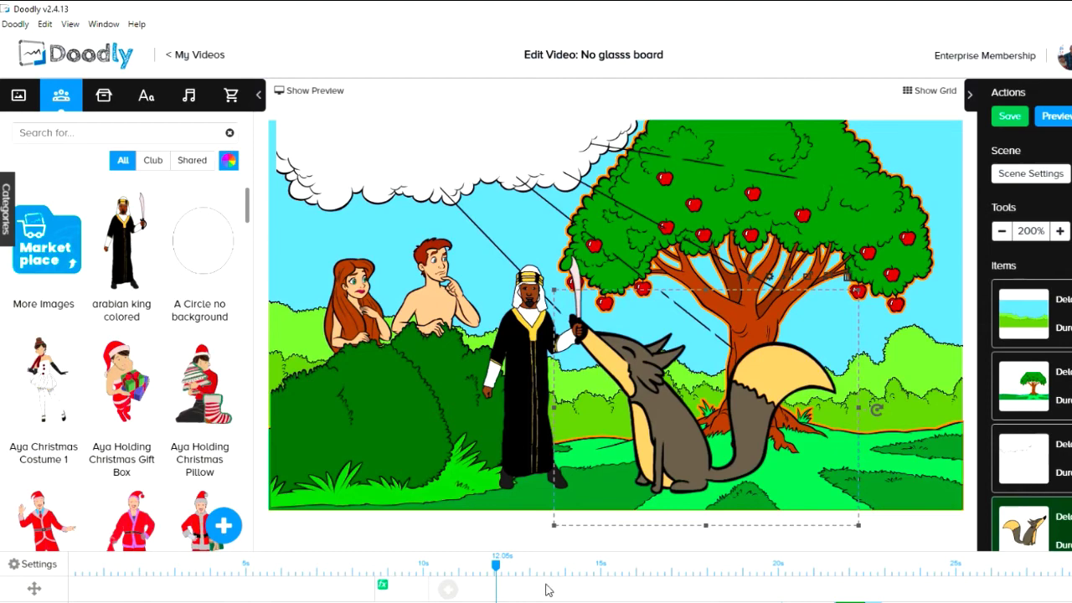
{"action": "left_click", "coordinate": [413, 598]}
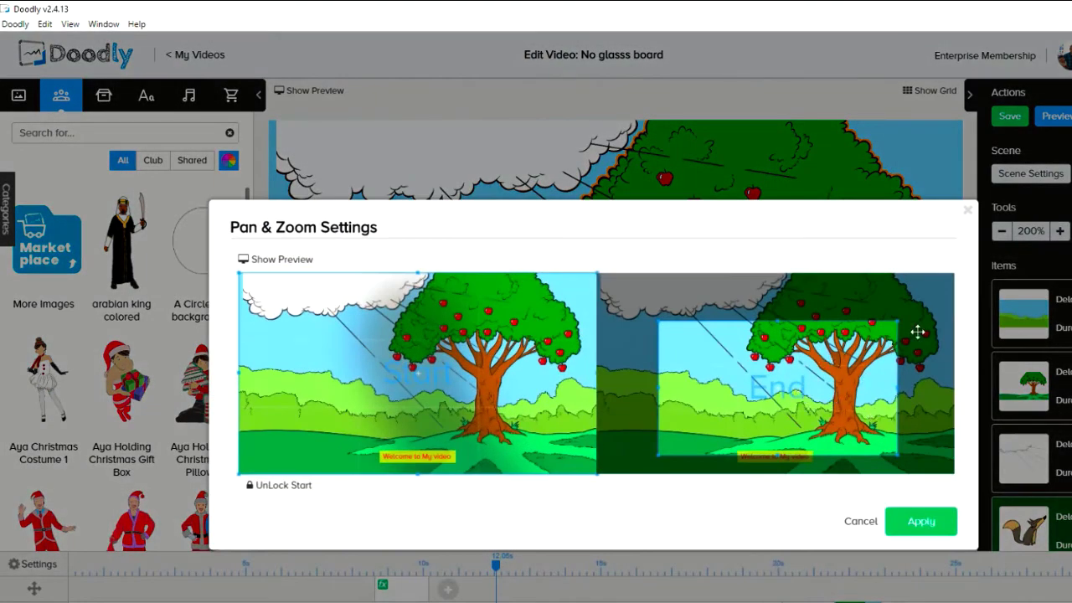
{"action": "left_click_drag", "start_coordinate": [898, 319], "coordinate": [796, 378]}
{"action": "left_click_drag", "start_coordinate": [722, 431], "coordinate": [870, 430]}
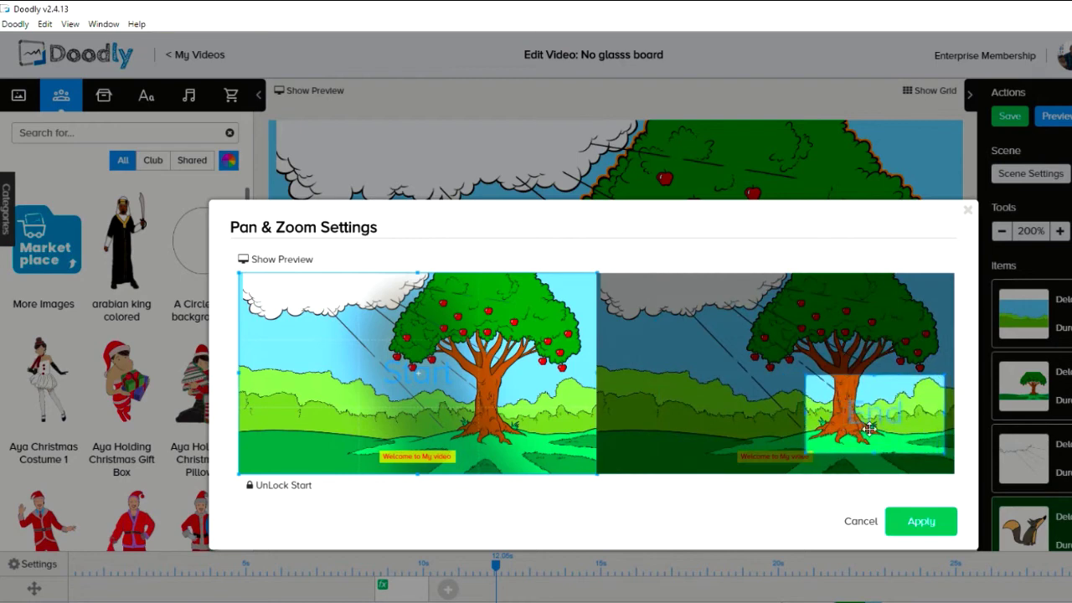
Unlock the pan and zoom effect's Start frame, shrink it onto the bushes along the scene's left edge, and apply the settings
{"action": "left_click", "coordinate": [276, 486]}
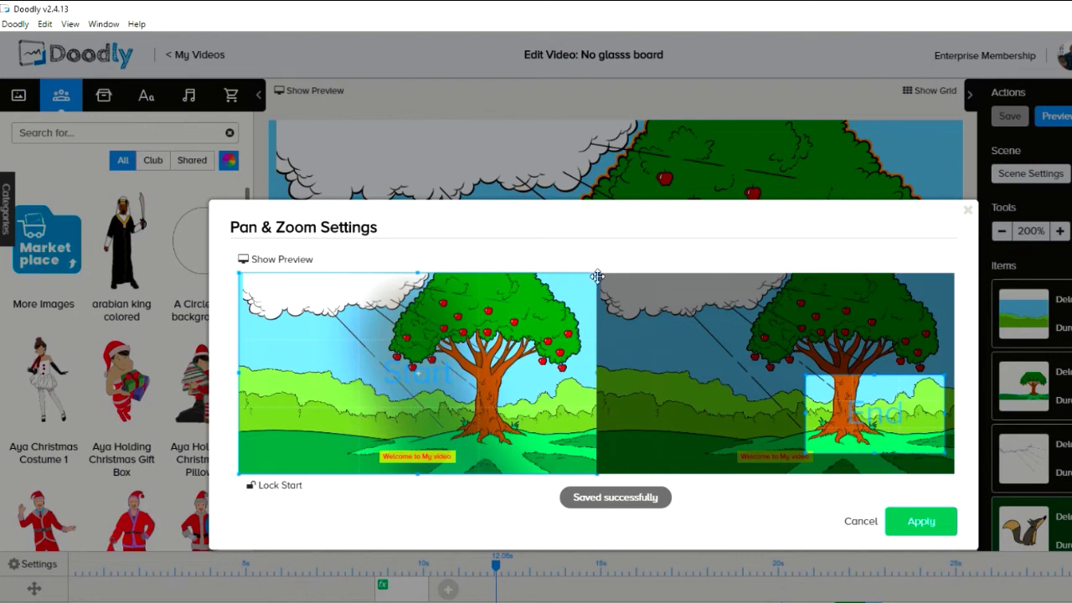
{"action": "left_click_drag", "start_coordinate": [537, 293], "coordinate": [377, 372]}
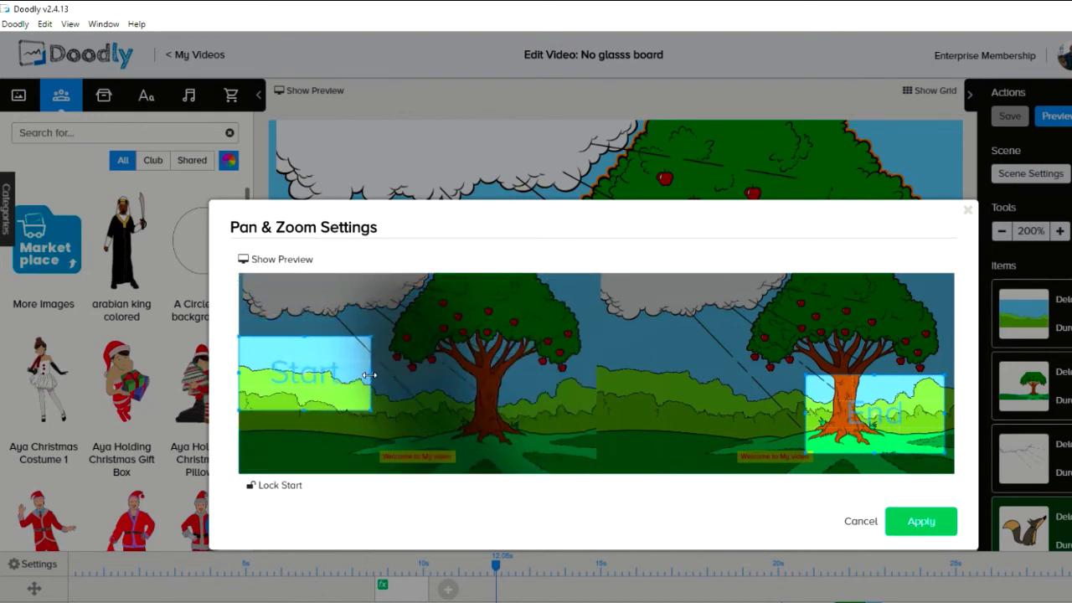
{"action": "left_click_drag", "start_coordinate": [320, 393], "coordinate": [316, 419]}
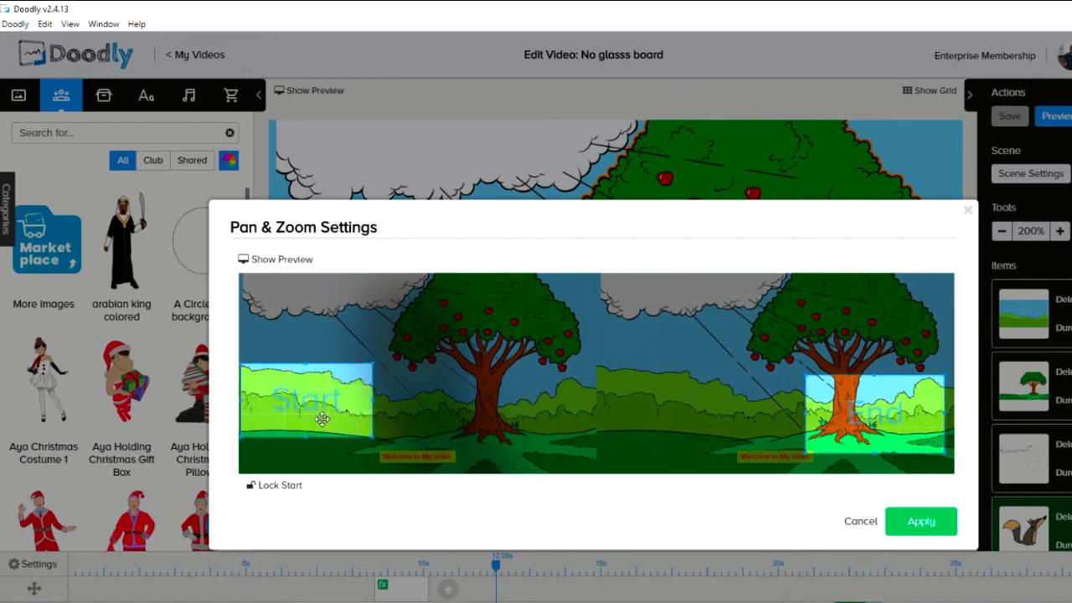
{"action": "left_click_drag", "start_coordinate": [374, 365], "coordinate": [359, 369]}
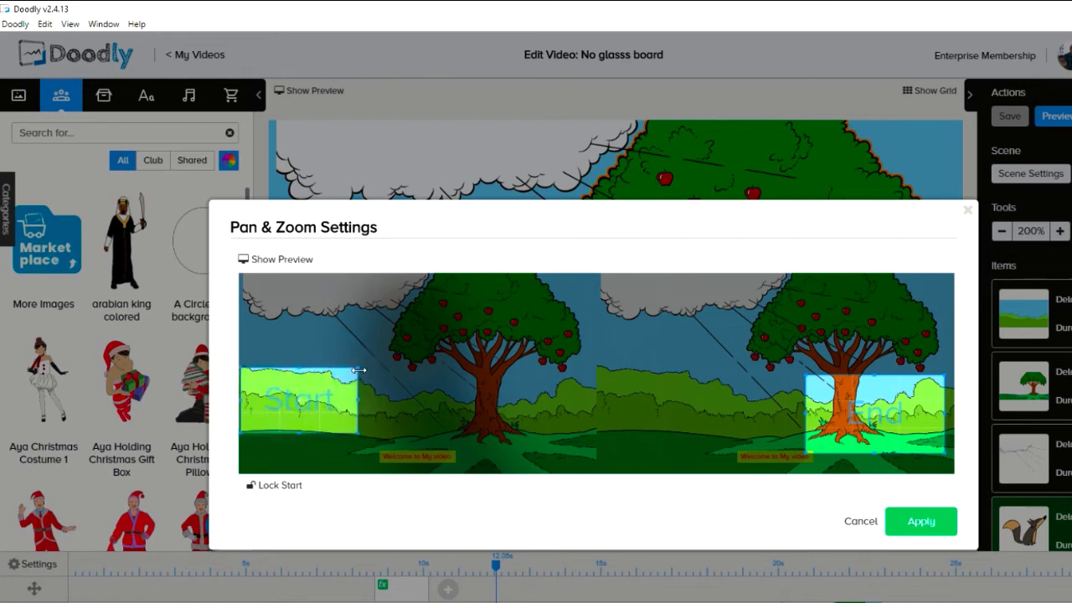
{"action": "left_click_drag", "start_coordinate": [312, 406], "coordinate": [305, 413]}
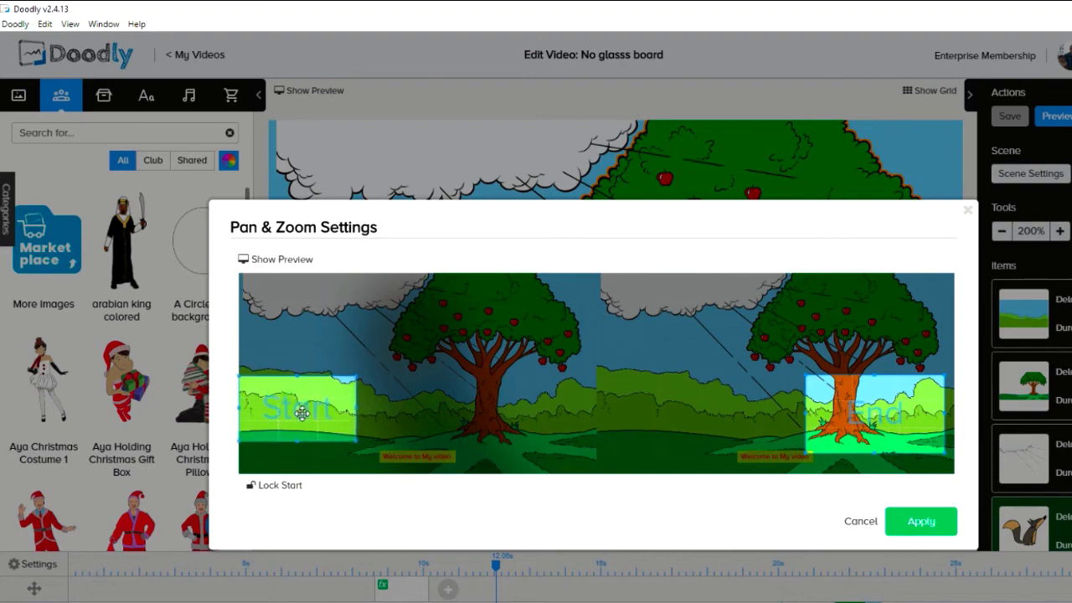
{"action": "left_click", "coordinate": [943, 540]}
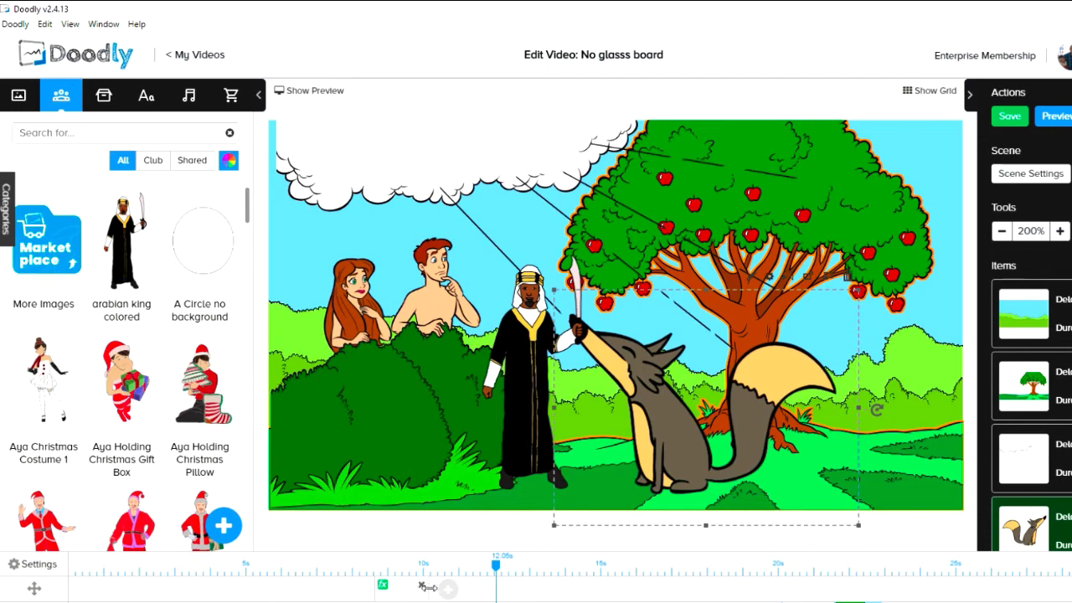
Extend the pan and zoom effect to end at about 15 s, preview the video from the beginning, and close the preview
{"action": "left_click_drag", "start_coordinate": [427, 587], "coordinate": [625, 590]}
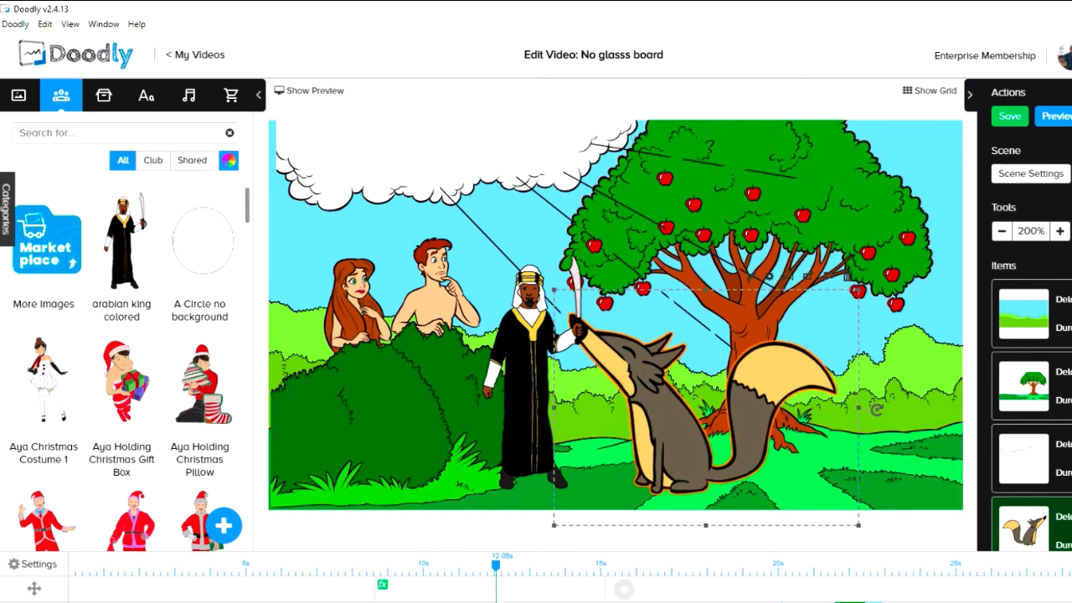
{"action": "left_click", "coordinate": [72, 577]}
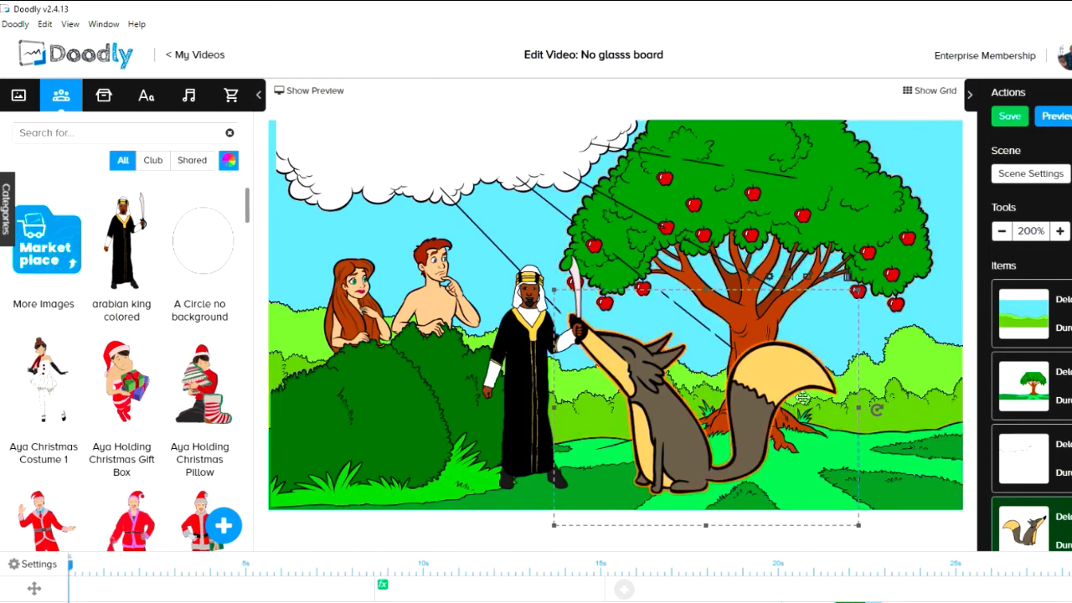
{"action": "left_click", "coordinate": [1055, 117]}
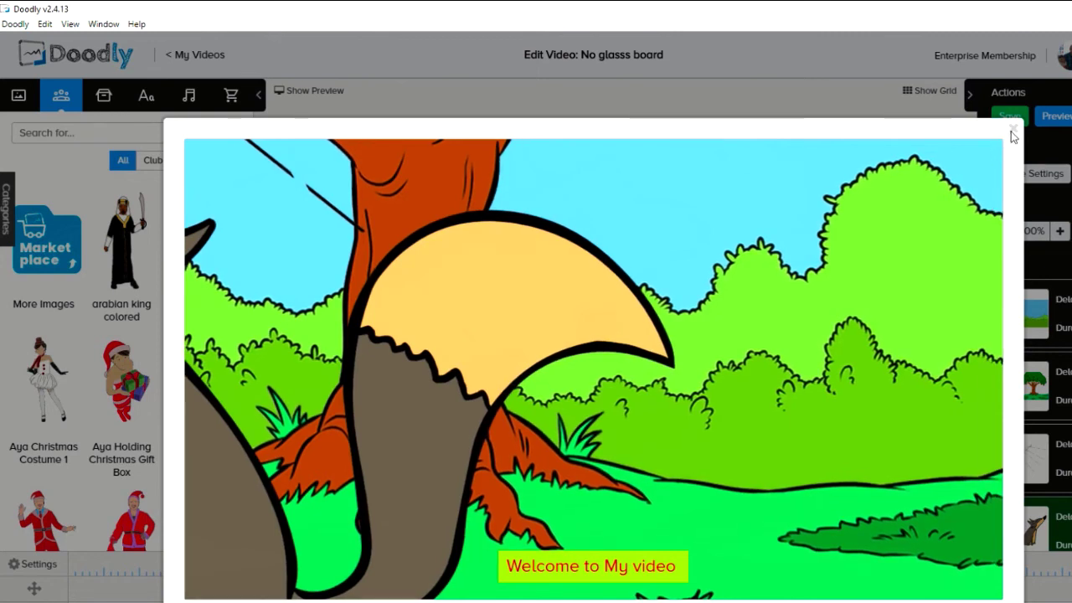
{"action": "left_click", "coordinate": [1060, 134]}
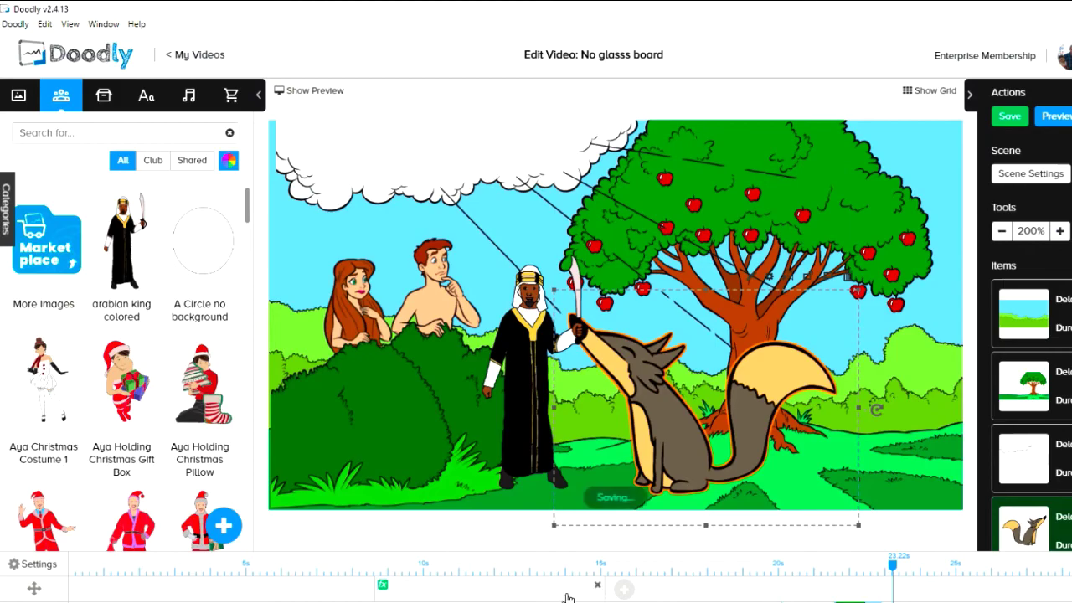
Remove the pan and zoom effect from the timeline
{"action": "left_click", "coordinate": [597, 586]}
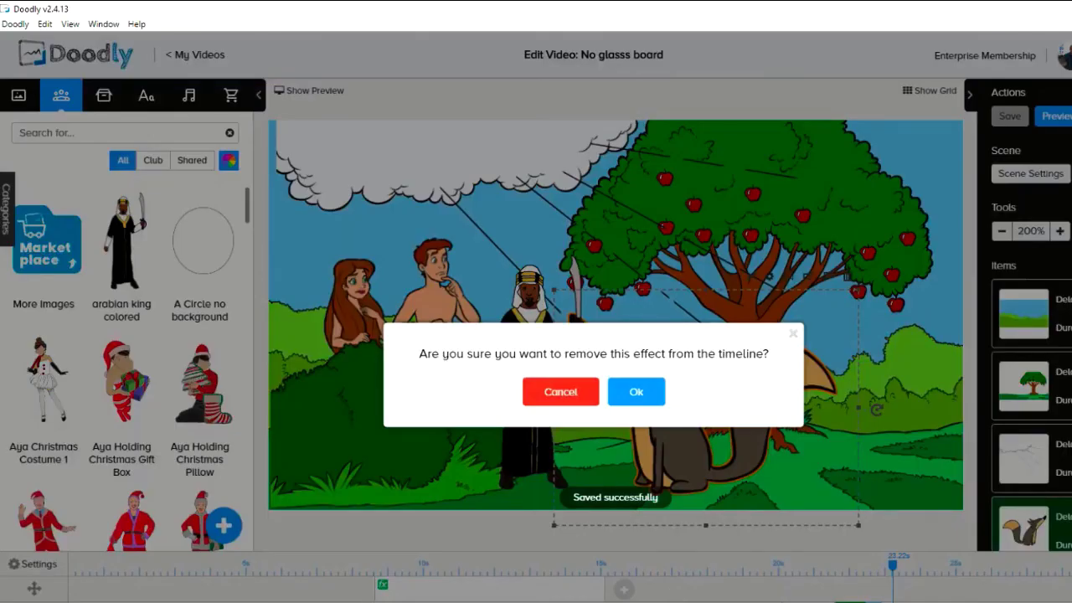
{"action": "left_click", "coordinate": [636, 394]}
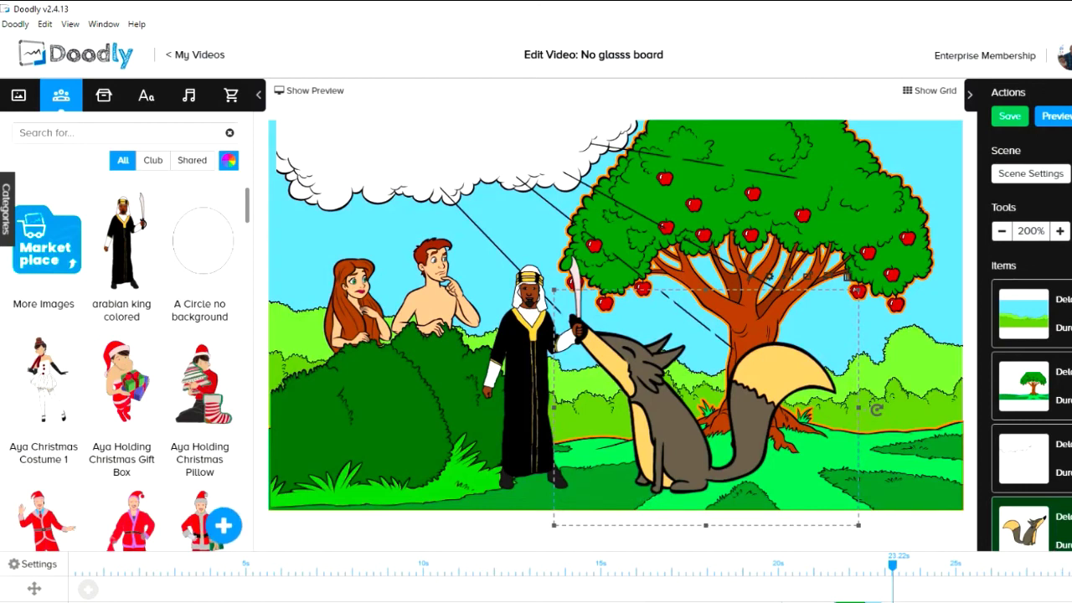
{"action": "scroll", "coordinate": [222, 592], "scroll_direction": "up", "scroll_amount": 2}
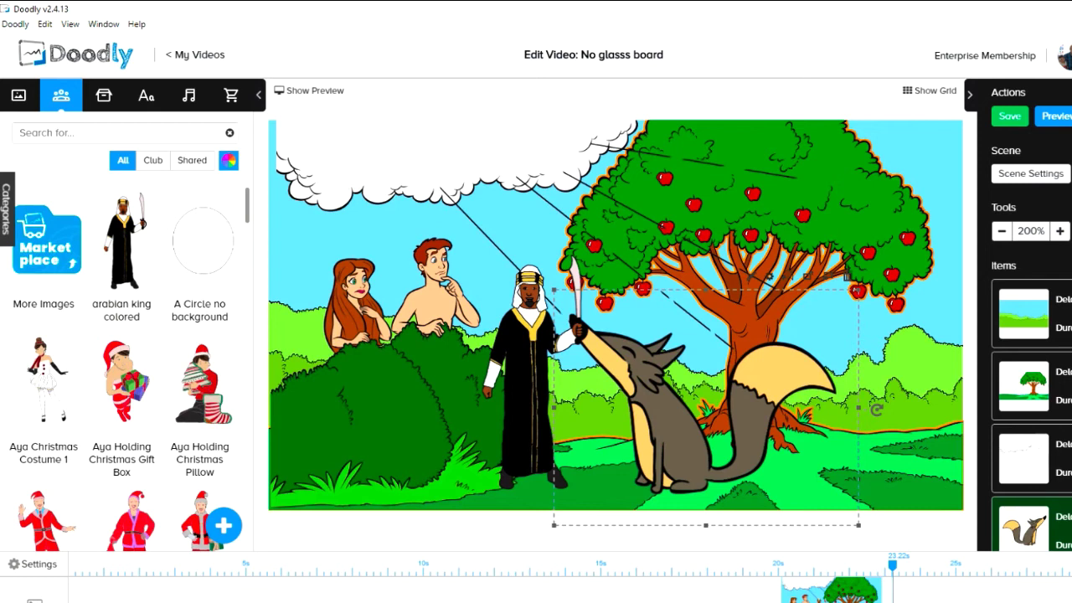
Open the audio library, look through the sound effects to the end of the list, and switch the category to All
{"action": "left_click", "coordinate": [188, 578]}
{"action": "left_click", "coordinate": [197, 107]}
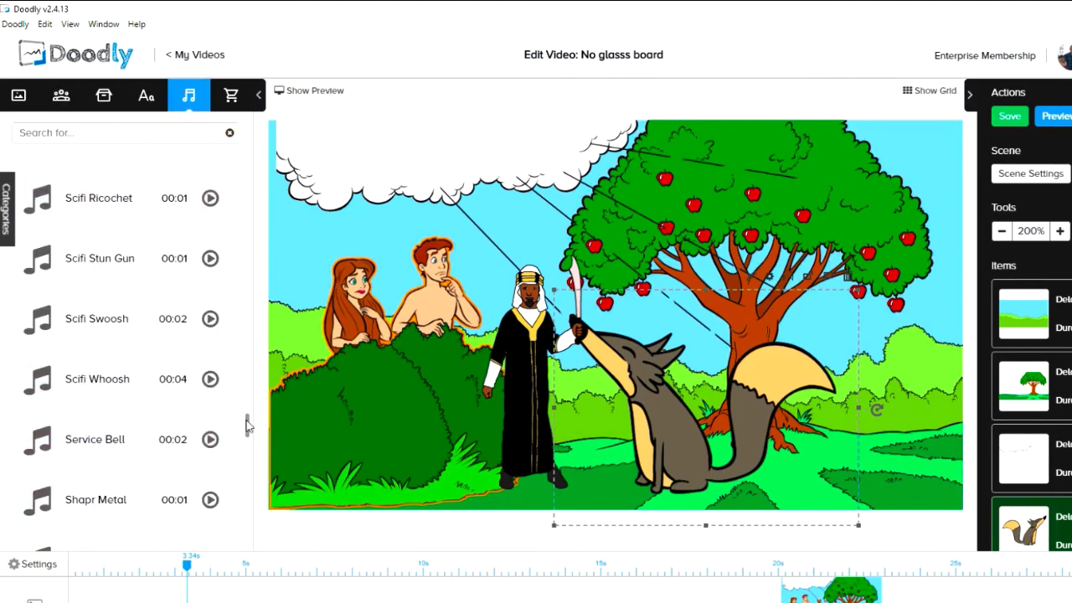
{"action": "left_click", "coordinate": [332, 587]}
{"action": "left_click_drag", "start_coordinate": [246, 431], "coordinate": [234, 543]}
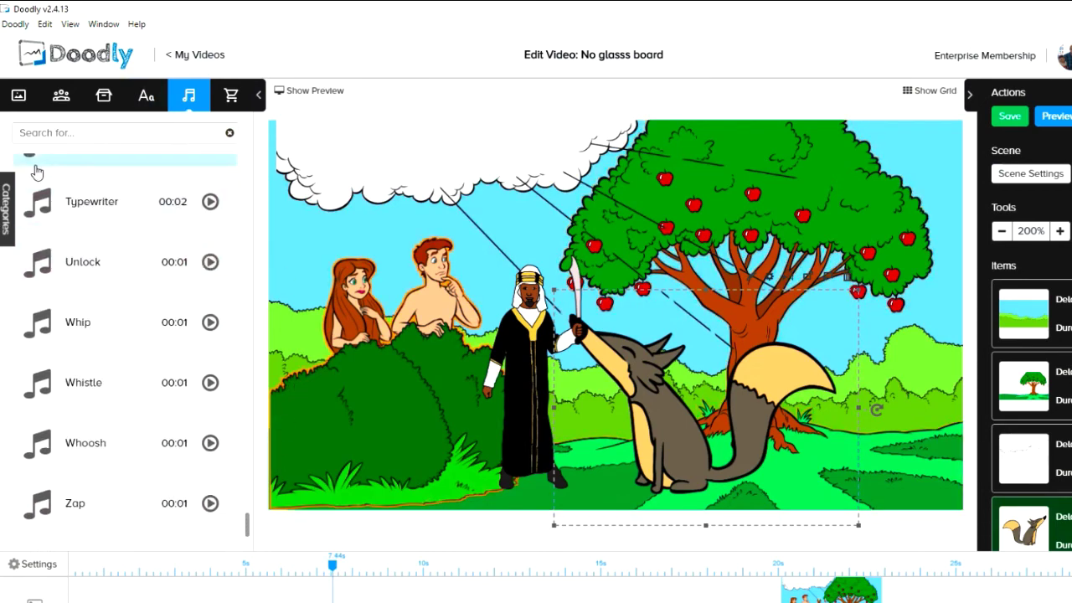
{"action": "left_click", "coordinate": [7, 208]}
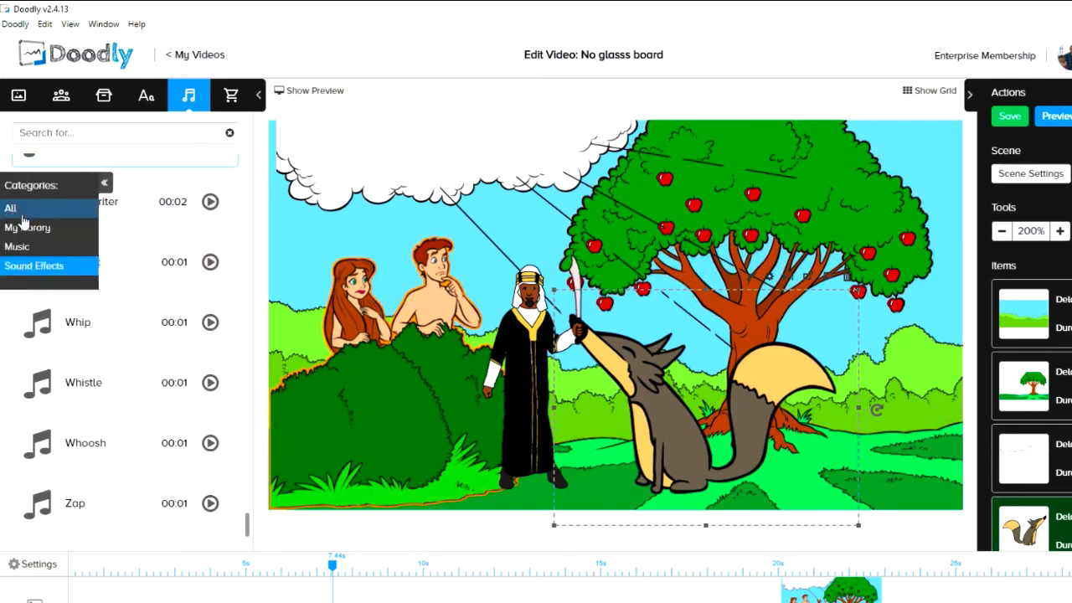
{"action": "left_click", "coordinate": [22, 209]}
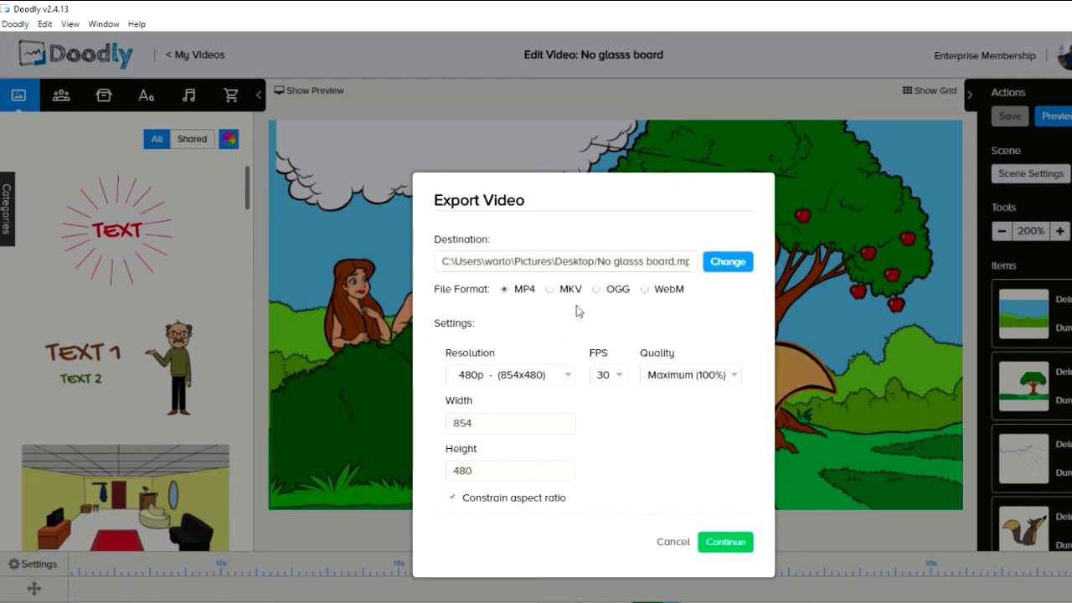
Set the video export to 1080p (1920x1080) resolution, 30 FPS and Maximum (100%) quality
{"action": "left_click", "coordinate": [570, 378]}
{"action": "left_click", "coordinate": [553, 434]}
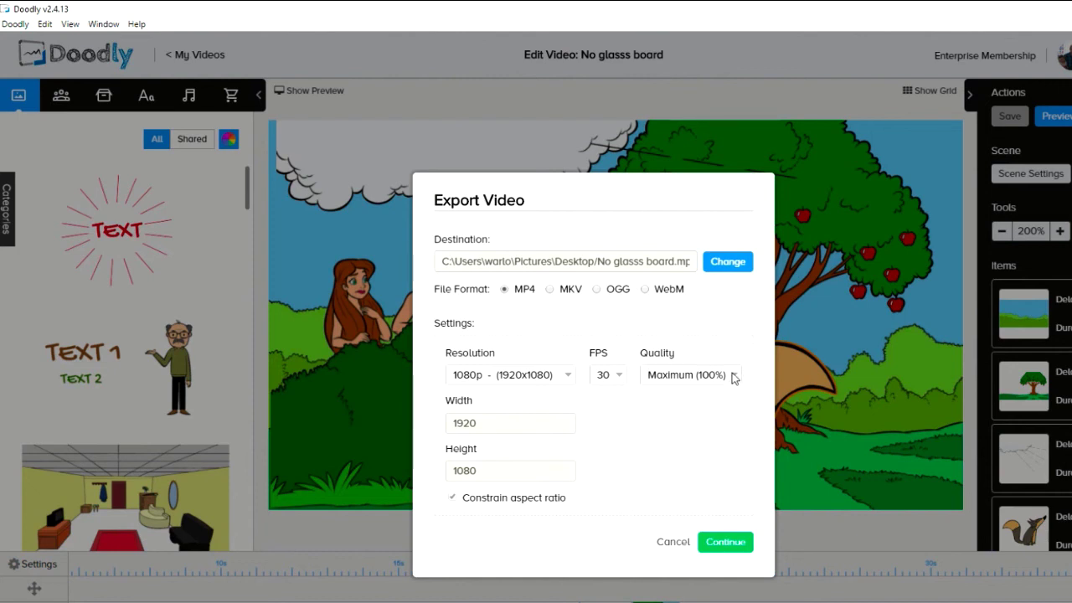
{"action": "left_click", "coordinate": [622, 378]}
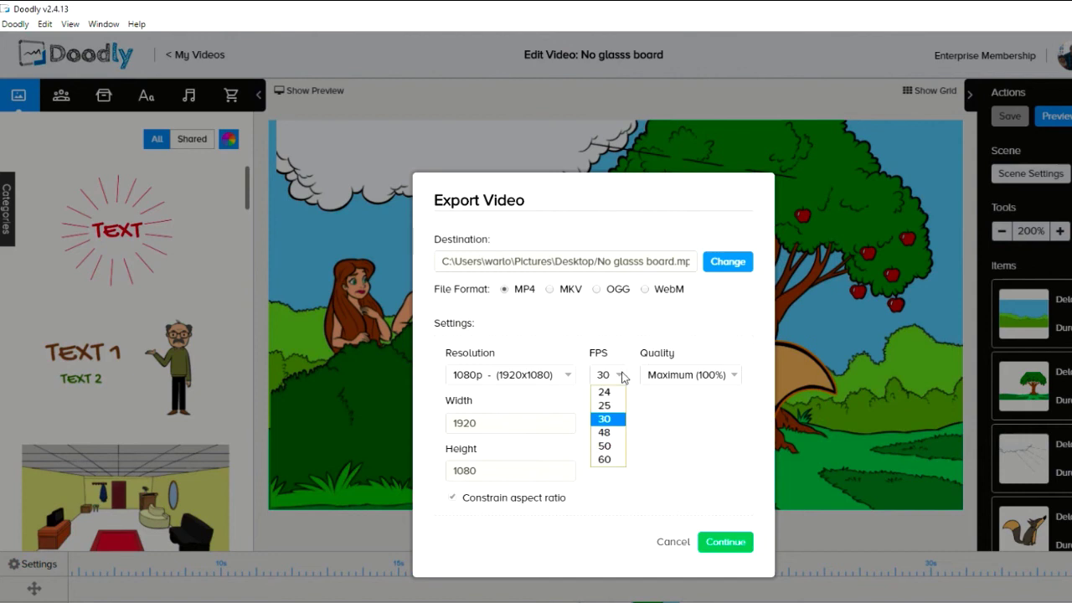
{"action": "left_click", "coordinate": [605, 419]}
{"action": "left_click", "coordinate": [733, 377]}
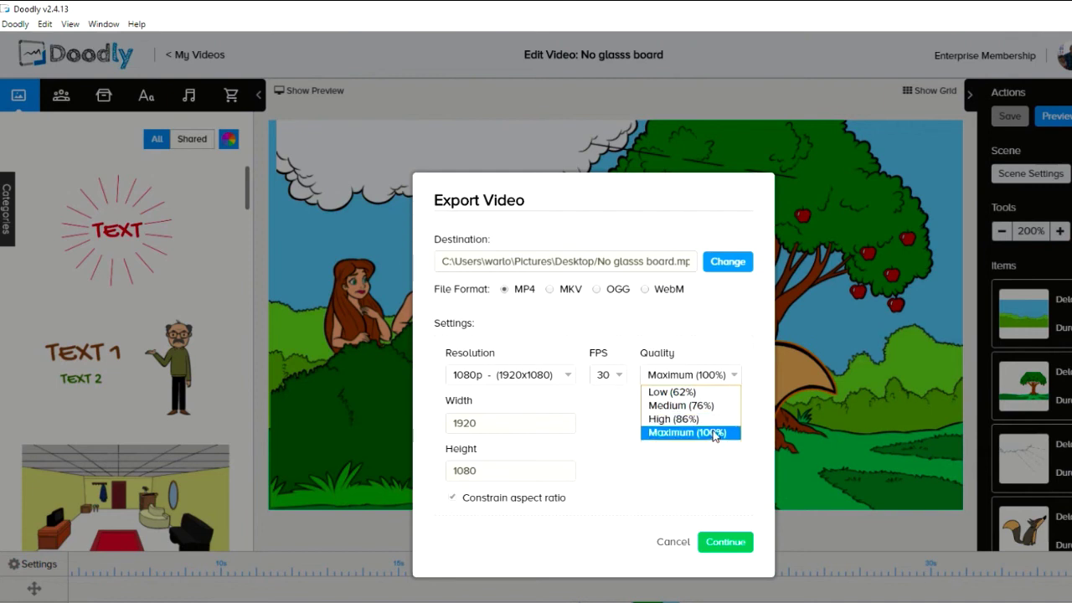
{"action": "left_click", "coordinate": [714, 432]}
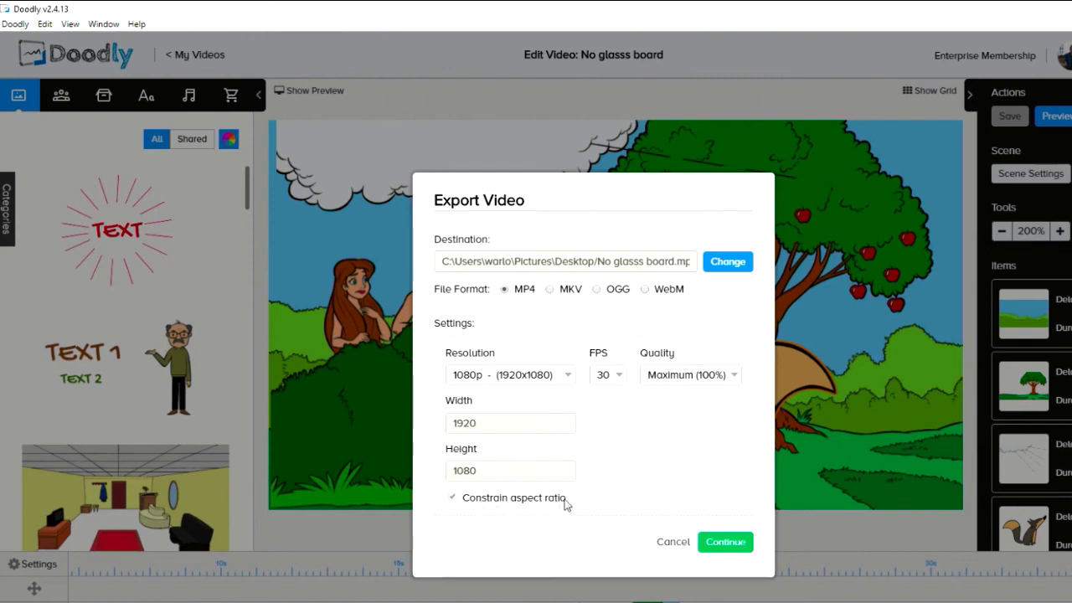
{"action": "left_click", "coordinate": [568, 378]}
{"action": "left_click", "coordinate": [567, 377]}
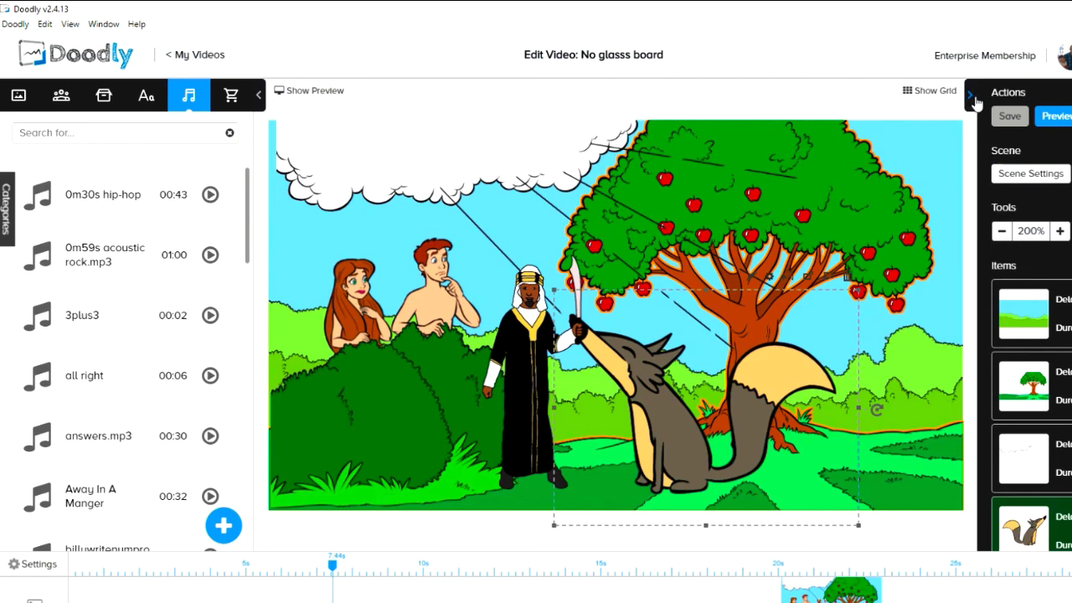
Show the grid over the scene, hide it again, and collapse the actions and items sidebar
{"action": "left_click", "coordinate": [932, 90]}
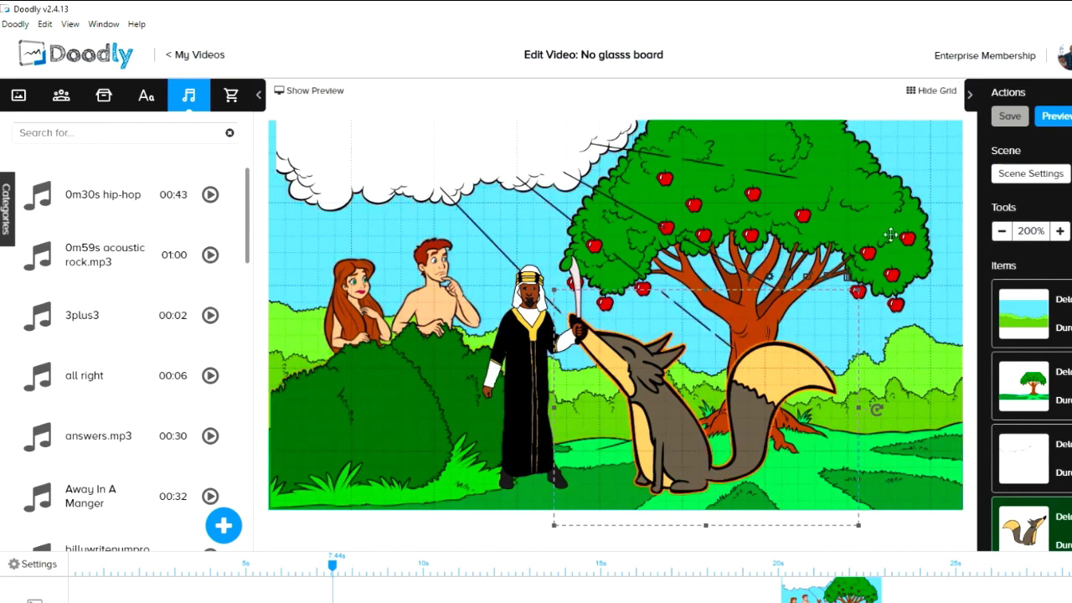
{"action": "left_click", "coordinate": [930, 92]}
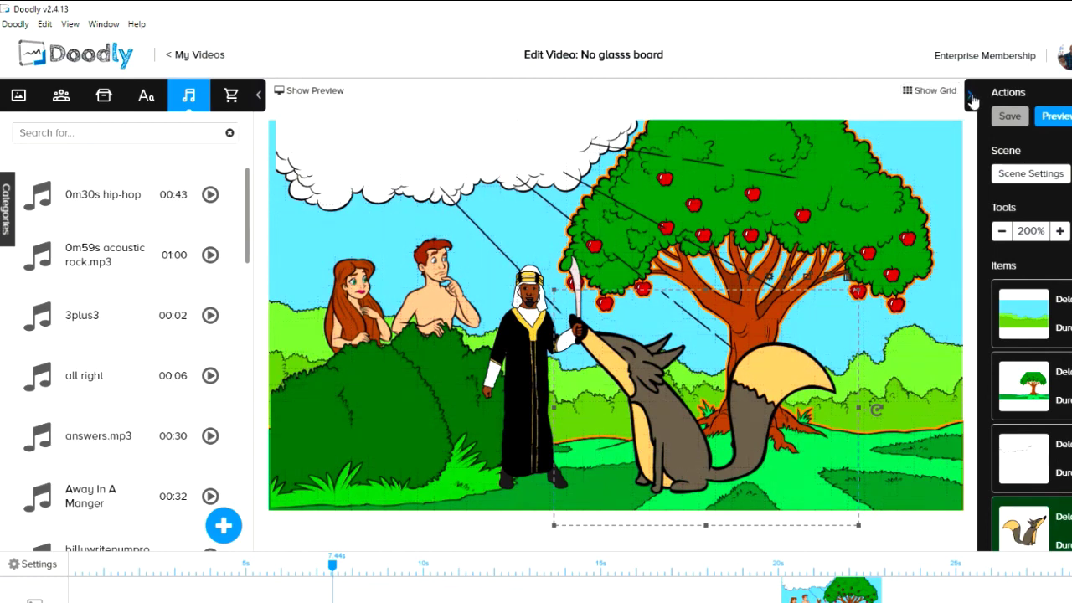
{"action": "left_click", "coordinate": [972, 98]}
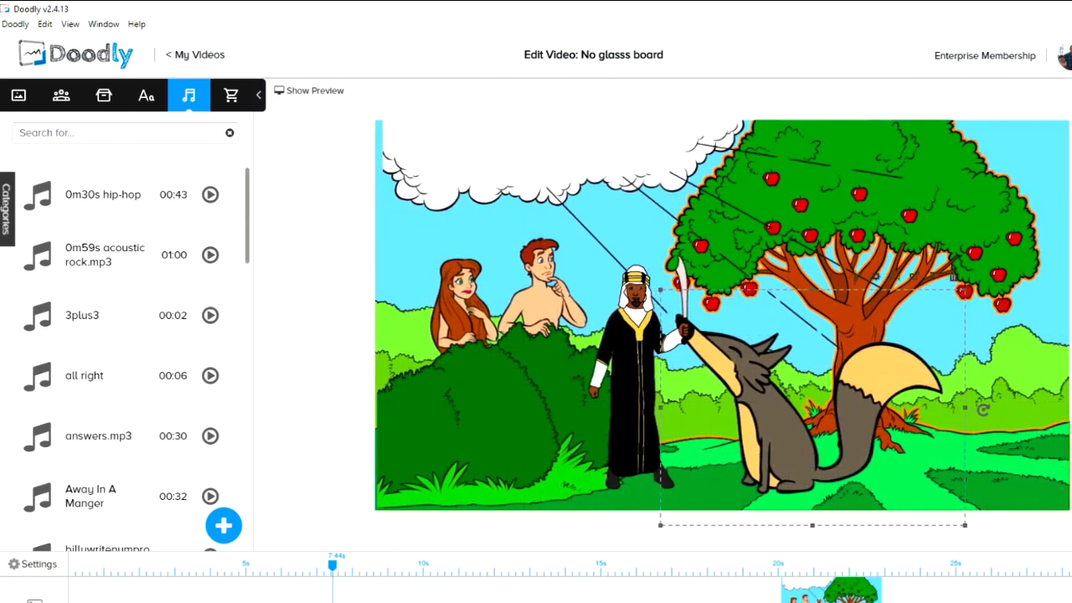